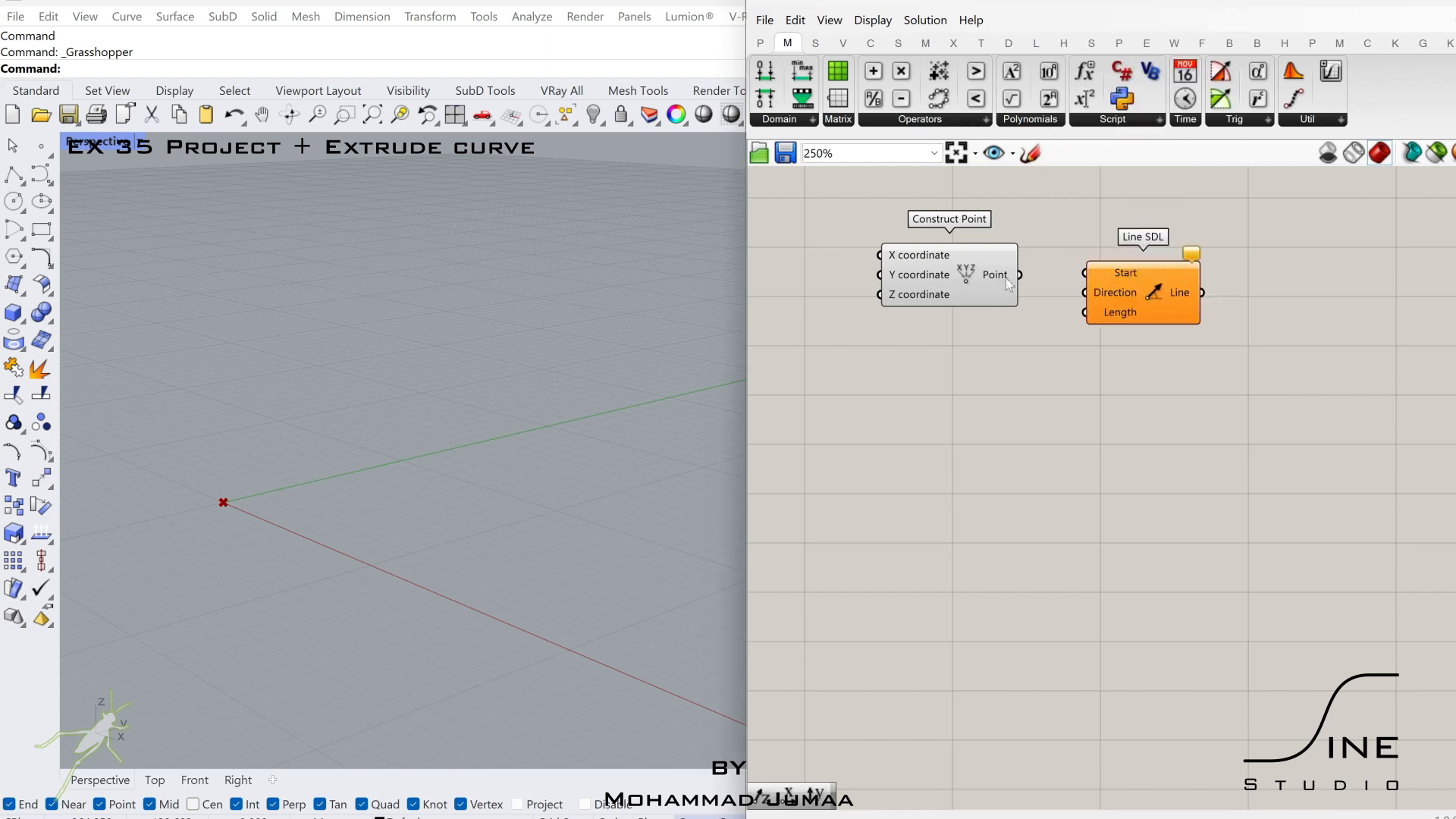
# Step: Wire the constructed point, a new Unit Y vector and a length slider of 20 into the Line SDL component
pyautogui.moveTo(1020, 275); pyautogui.dragTo(1124, 285)
pyautogui.doubleClick(1103, 391)
pyautogui.write('unit y')
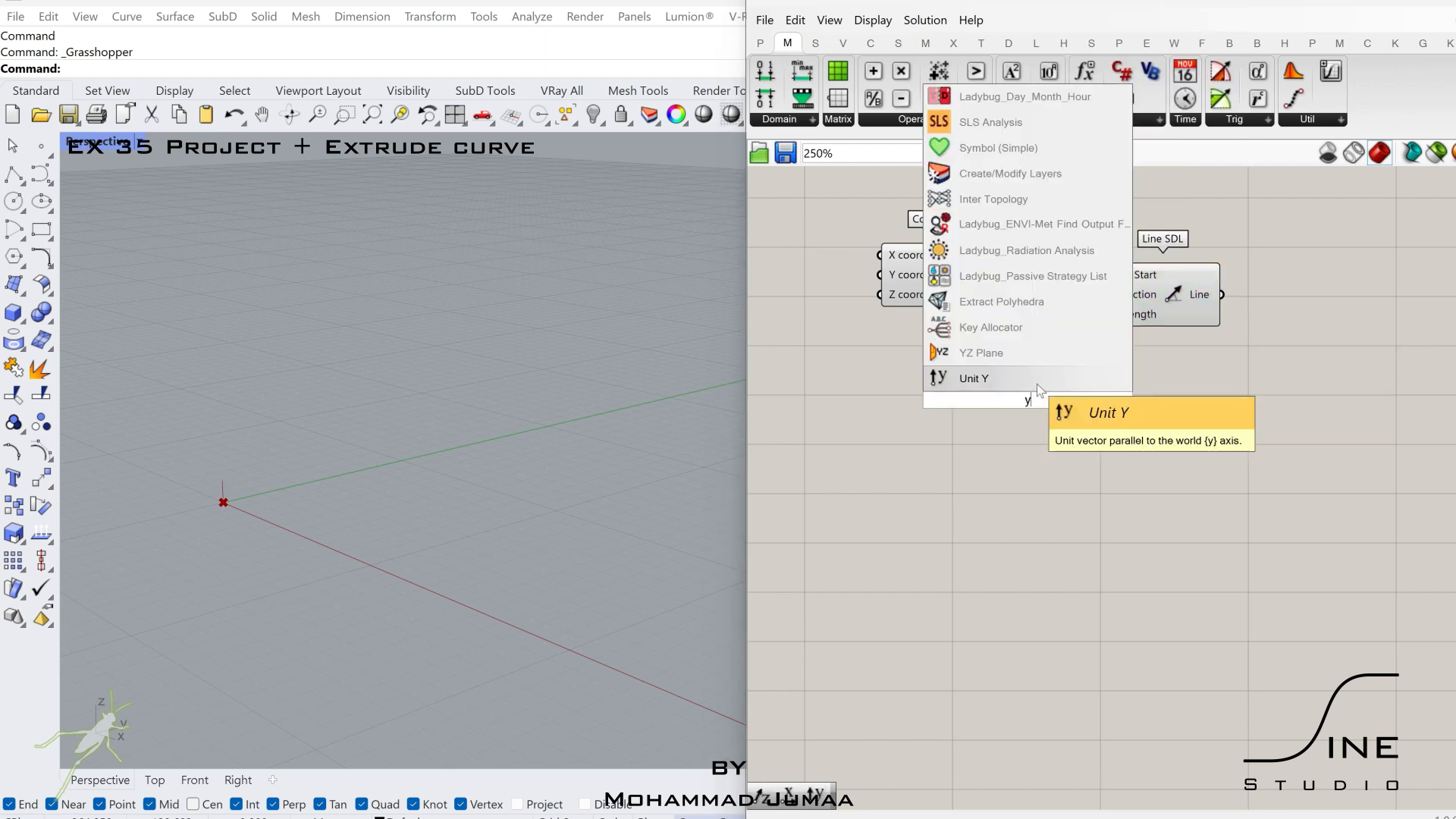
pyautogui.press('Return')
pyautogui.doubleClick(1012, 411)
pyautogui.write('20')
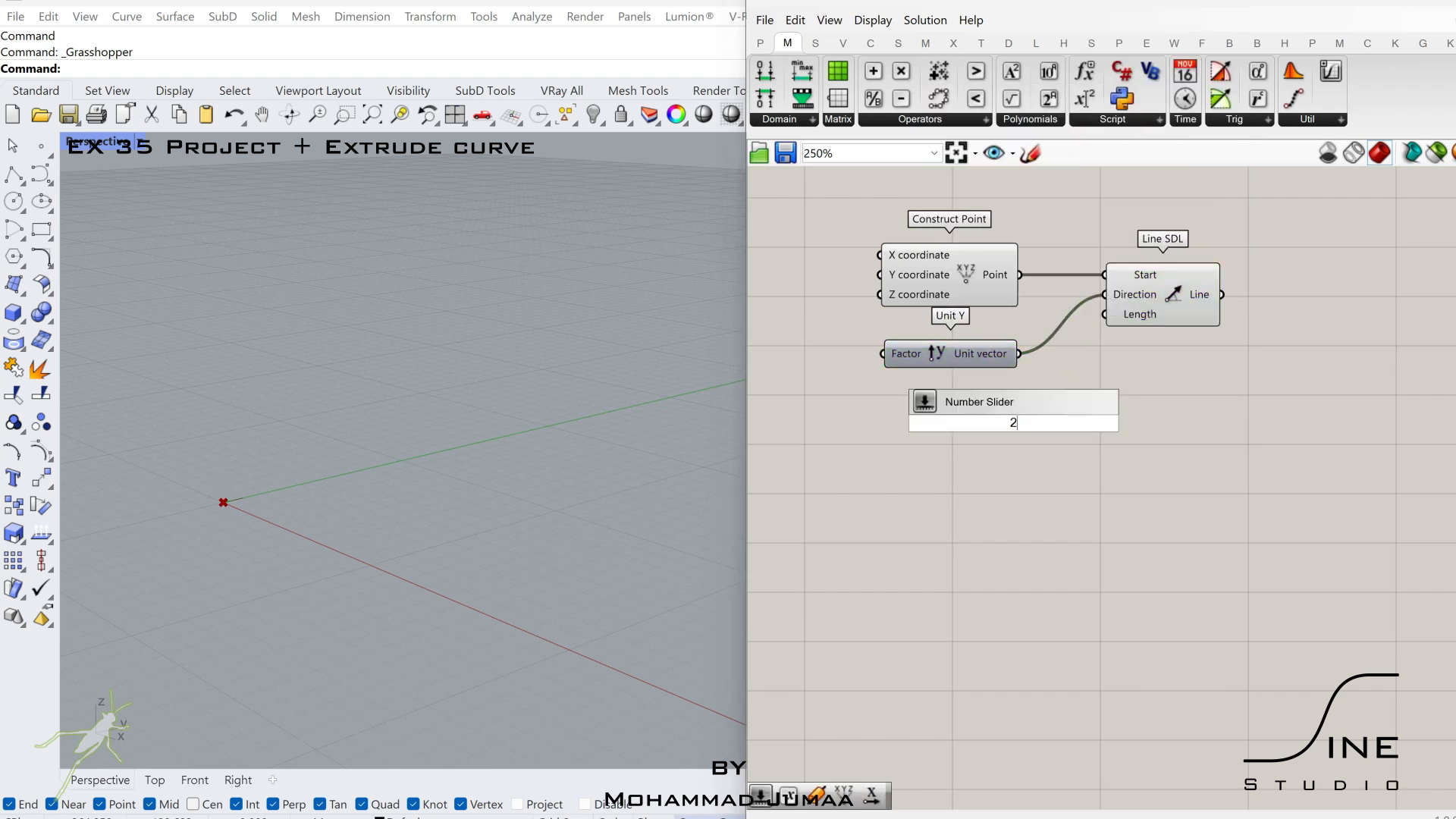
pyautogui.press('Return')
pyautogui.moveTo(1090, 423); pyautogui.dragTo(1012, 432)
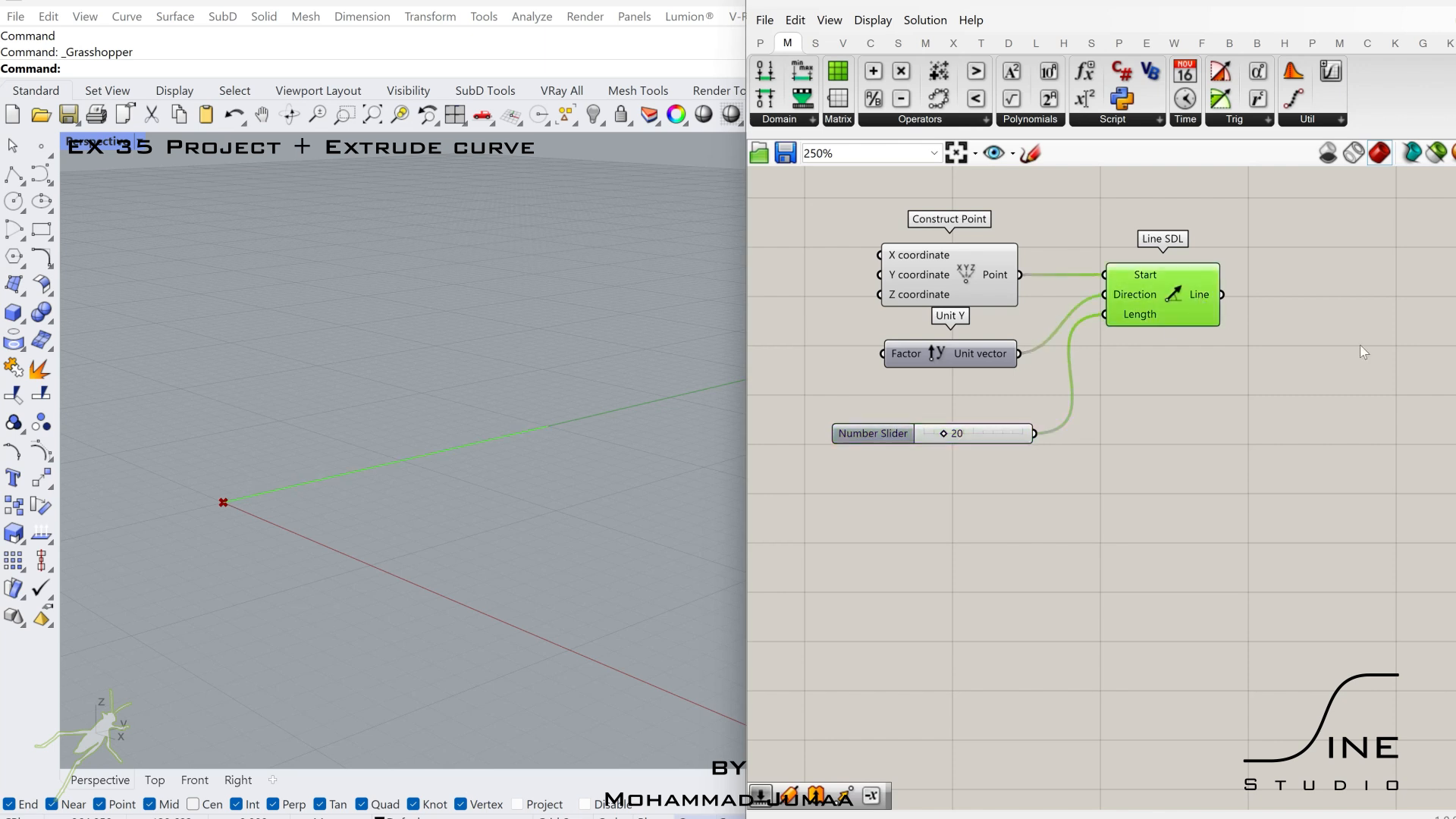
# Step: Add a Divide Curve component for the line and drive its count with a slider of 11
pyautogui.moveTo(1359, 344); pyautogui.dragTo(1205, 351, button='right')
pyautogui.doubleClick(1216, 329)
pyautogui.write('divi')
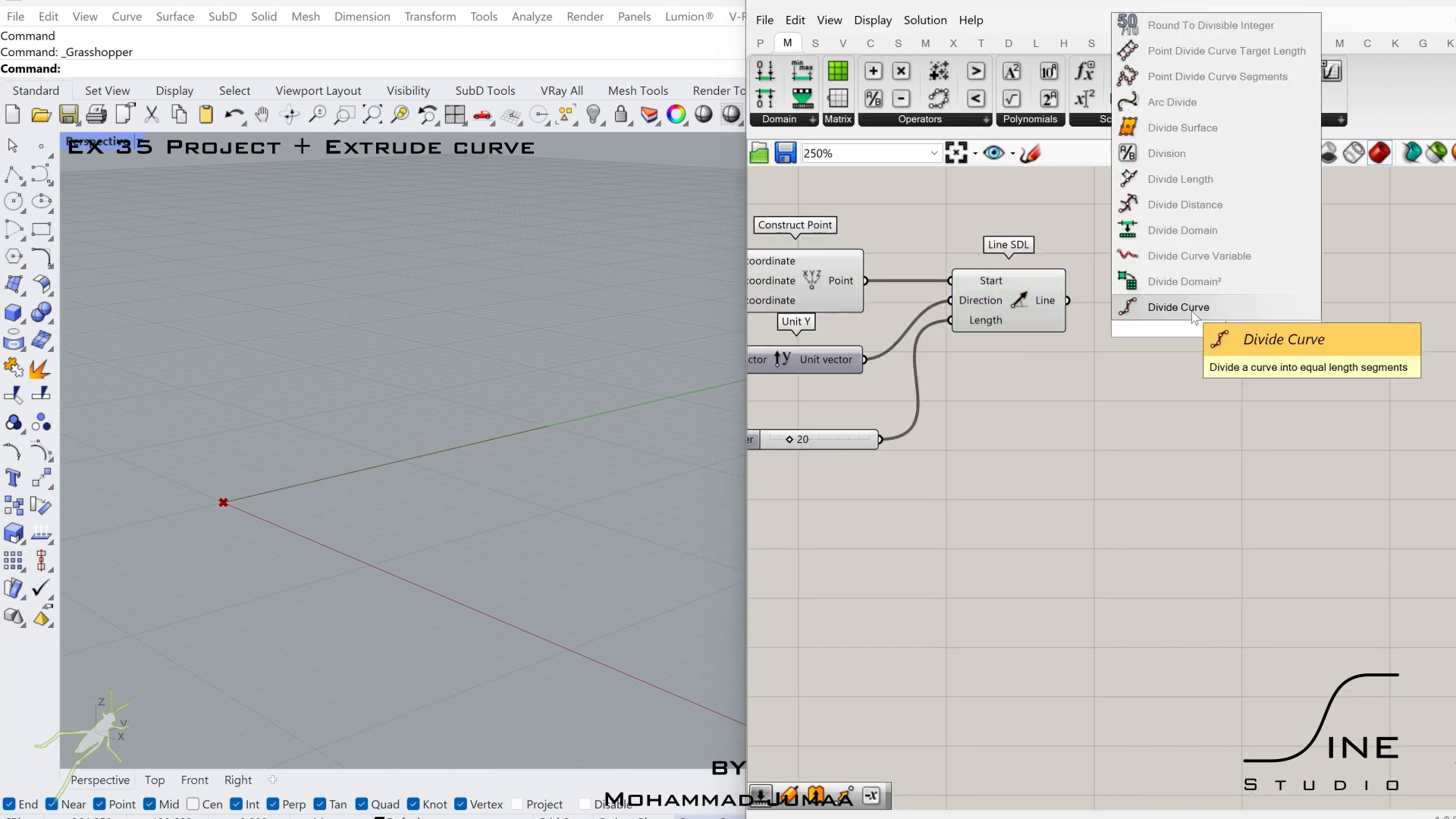
pyautogui.click(1194, 307)
pyautogui.moveTo(1067, 301); pyautogui.dragTo(1184, 322)
pyautogui.doubleClick(1133, 397)
pyautogui.write('11')
pyautogui.press('Return')
# Step: Add a Move component that shifts the division points along a new Unit Z vector, leaving space before it
pyautogui.moveTo(1335, 365); pyautogui.dragTo(1069, 367, button='right')
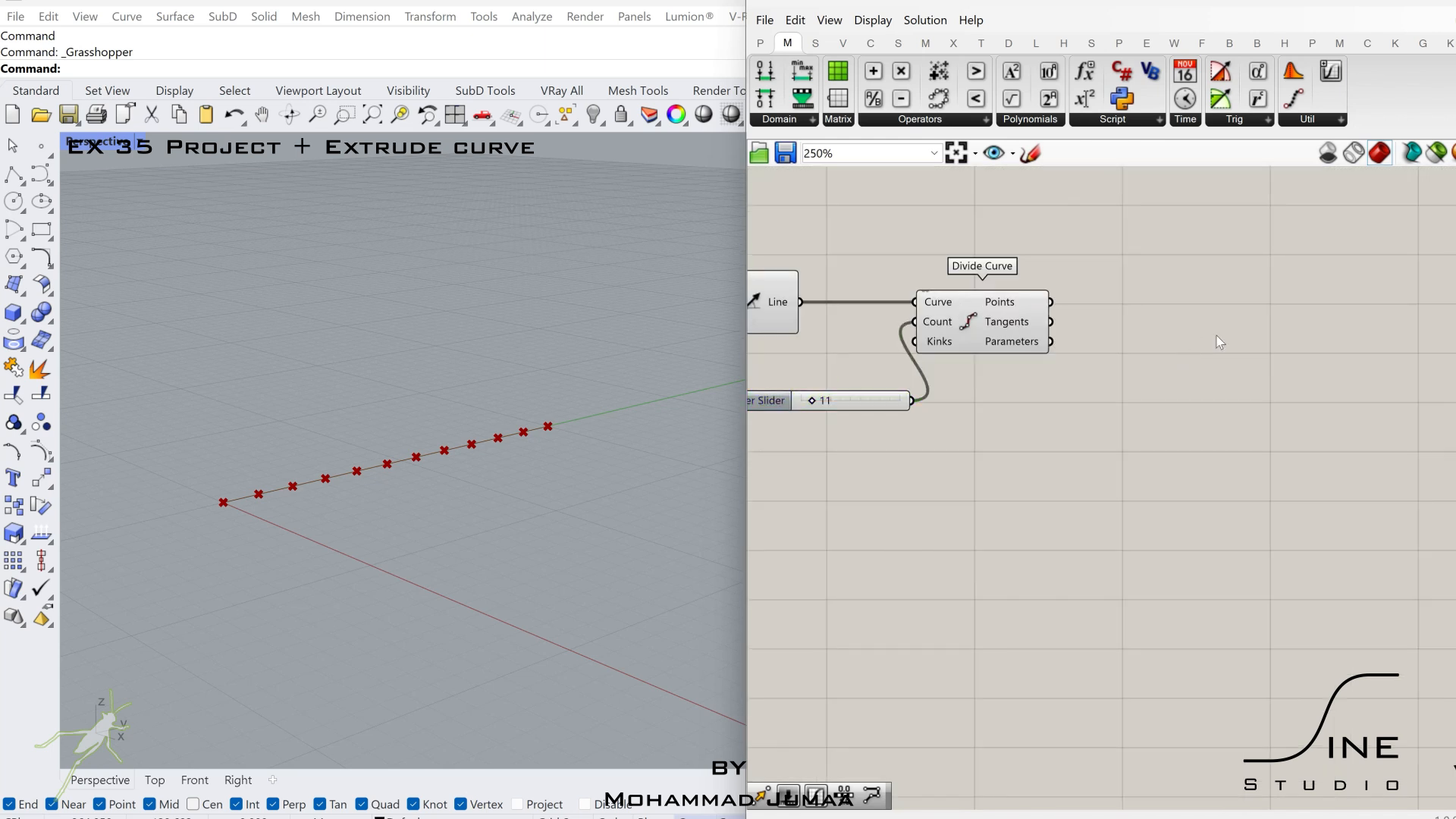
pyautogui.doubleClick(1217, 334)
pyautogui.write('move')
pyautogui.press('Return')
pyautogui.doubleClick(1144, 422)
pyautogui.write('unit z')
pyautogui.press('Return')
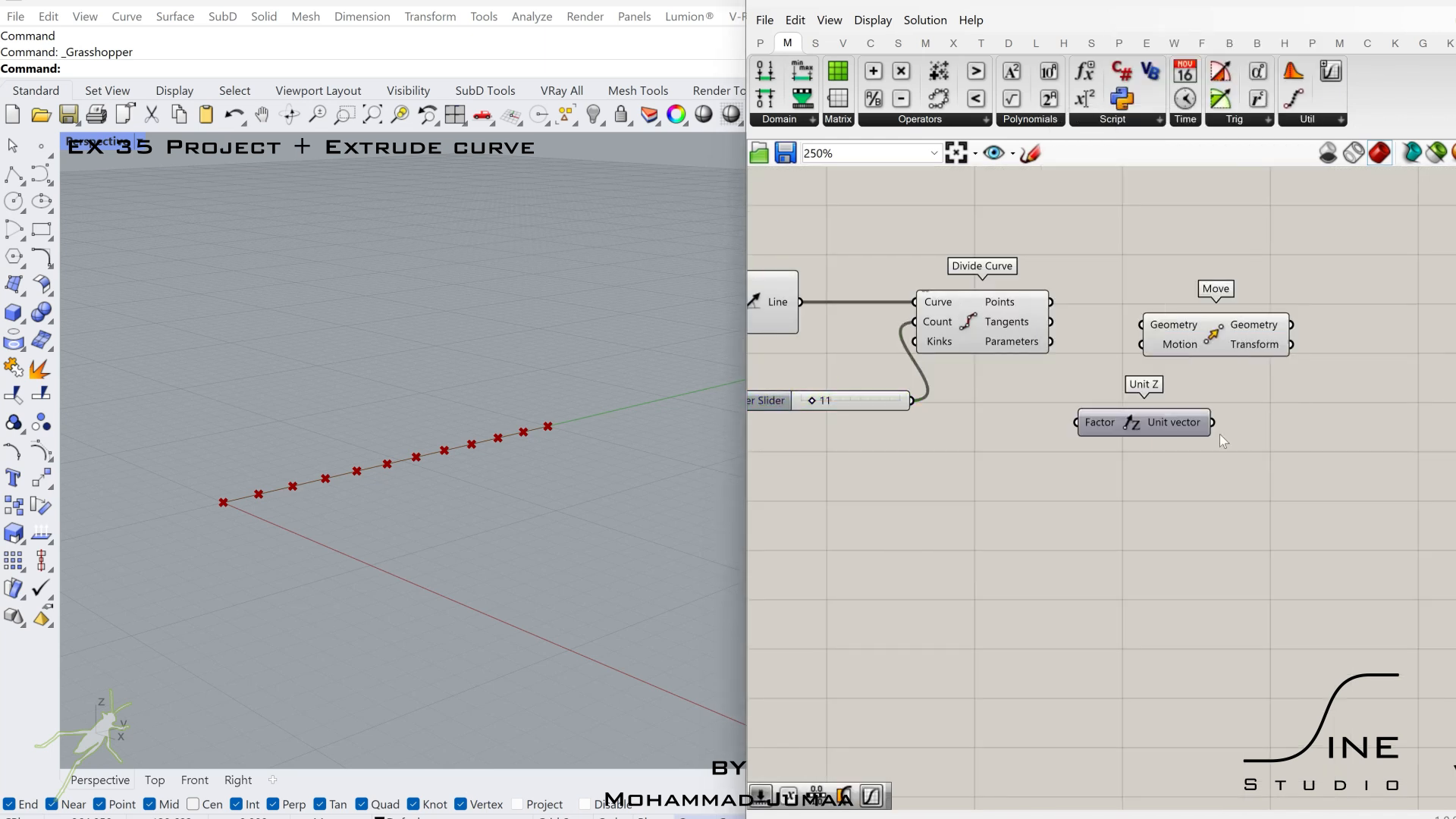
pyautogui.moveTo(1129, 494); pyautogui.dragTo(1127, 497)
pyautogui.moveTo(1149, 423); pyautogui.dragTo(1414, 402)
# Step: Add a Range component with its steps driven by the 11 slider and feed its output into a new Graph Mapper
pyautogui.doubleClick(1169, 528)
pyautogui.write('range')
pyautogui.press('Return')
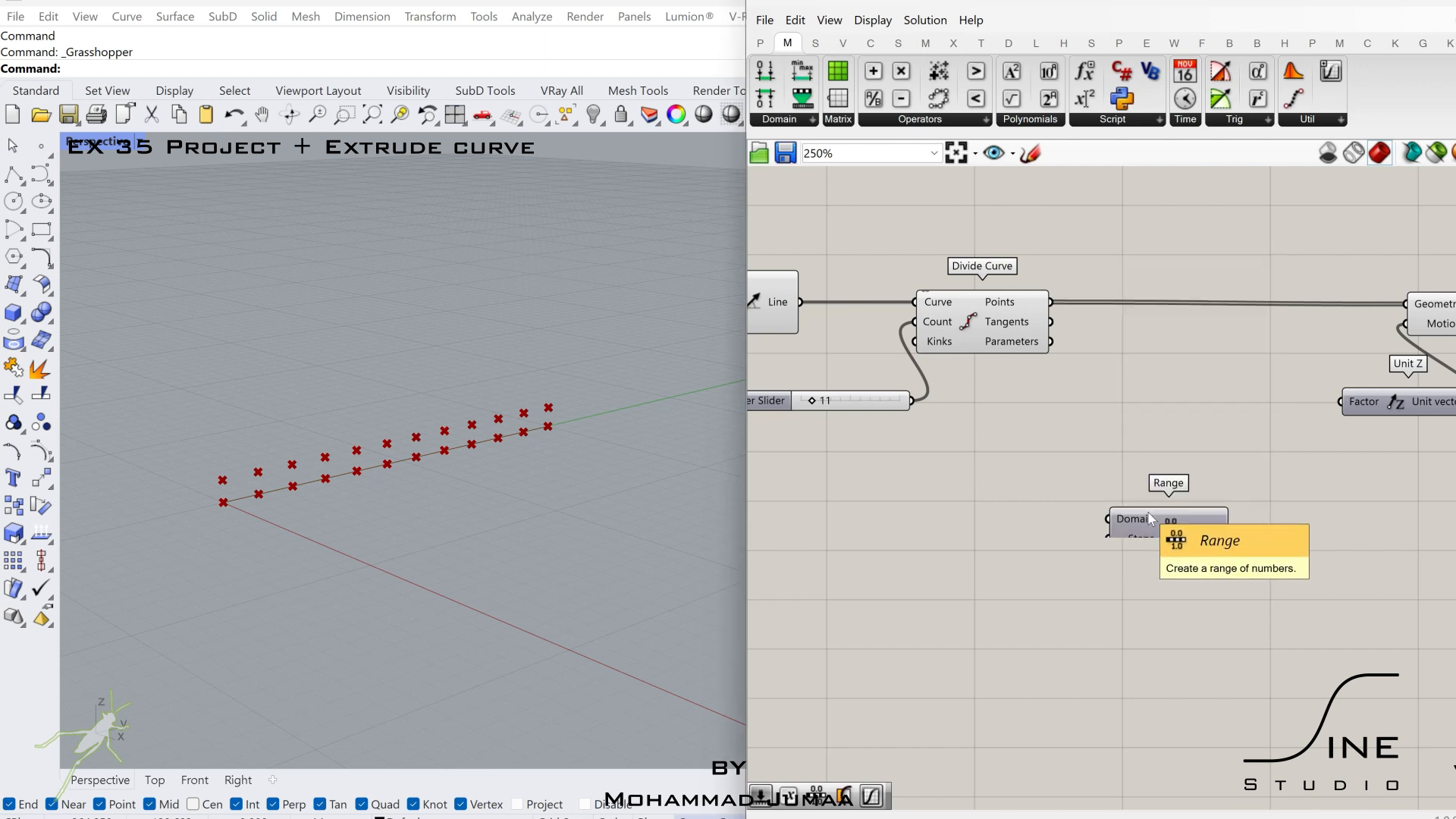
pyautogui.doubleClick(1168, 518)
pyautogui.write('gra')
pyautogui.click(1130, 430)
pyautogui.moveTo(1095, 516); pyautogui.dragTo(1062, 498)
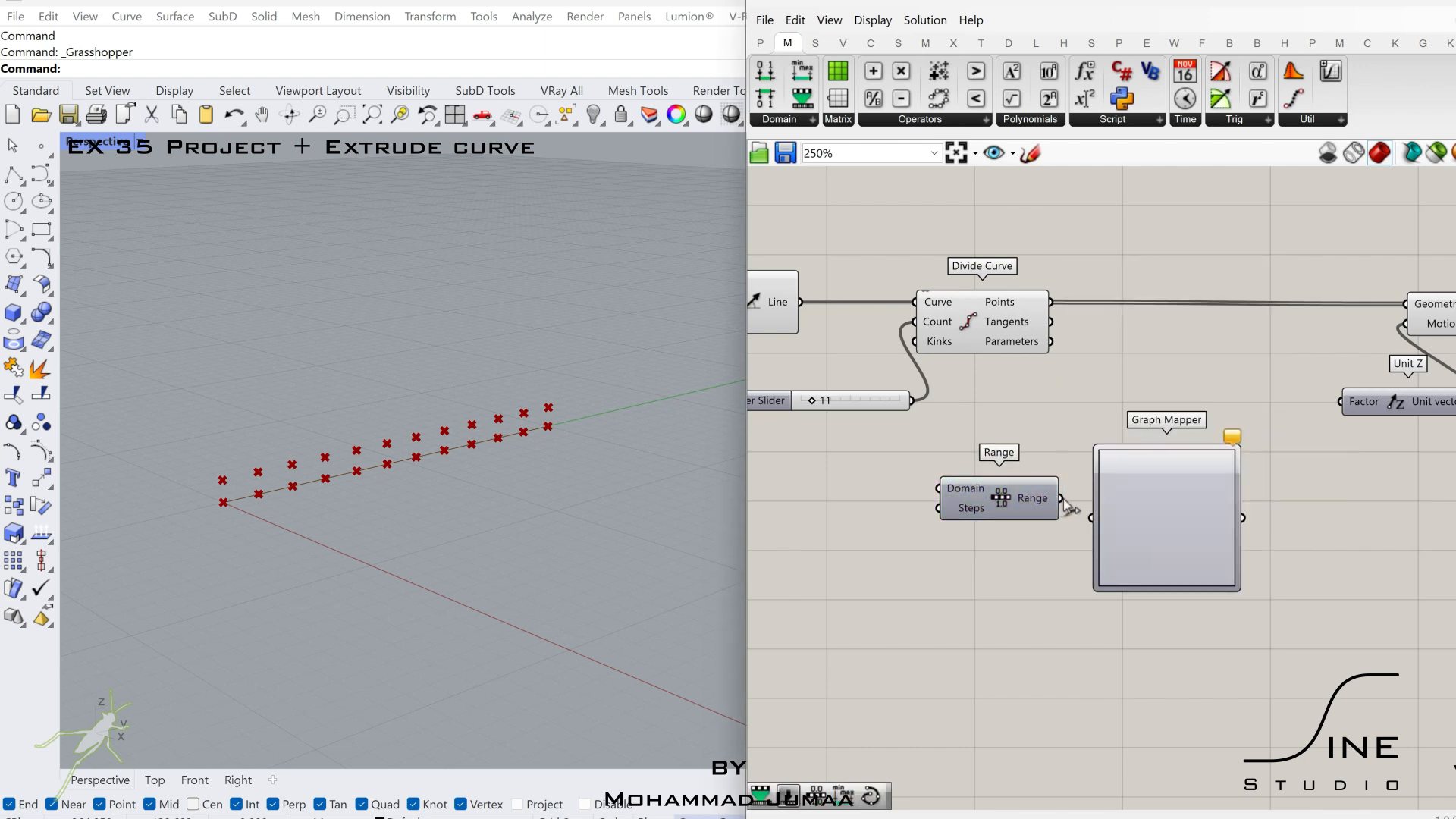
pyautogui.moveTo(1137, 529); pyautogui.dragTo(1137, 511)
pyautogui.moveTo(912, 401); pyautogui.dragTo(939, 488)
# Step: Place Bounds, Construct Domain and Remap Numbers components after the Graph Mapper
pyautogui.moveTo(1215, 540); pyautogui.dragTo(1030, 534, button='right')
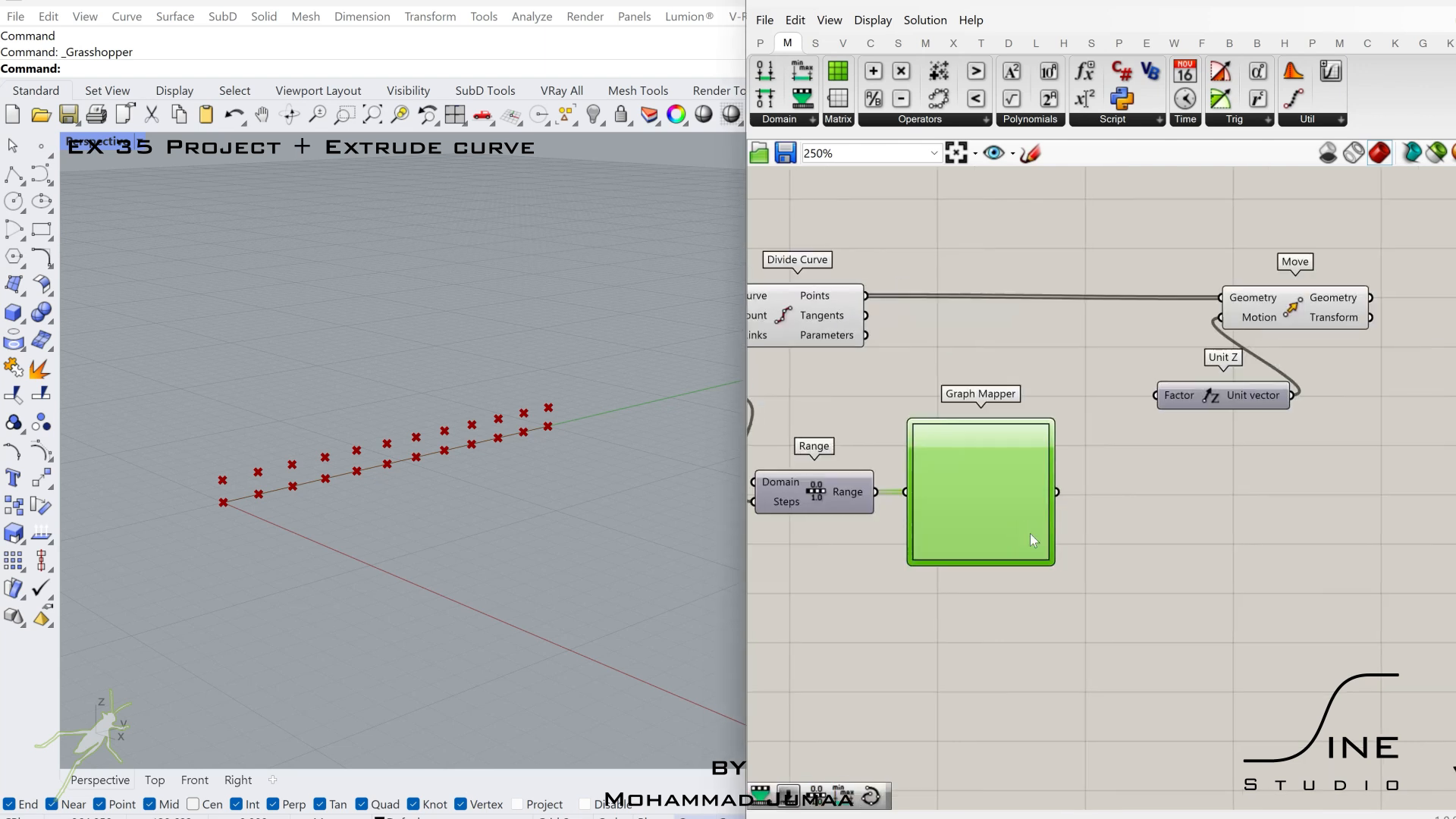
pyautogui.moveTo(792, 79); pyautogui.dragTo(1172, 498)
pyautogui.moveTo(764, 72); pyautogui.dragTo(1172, 561)
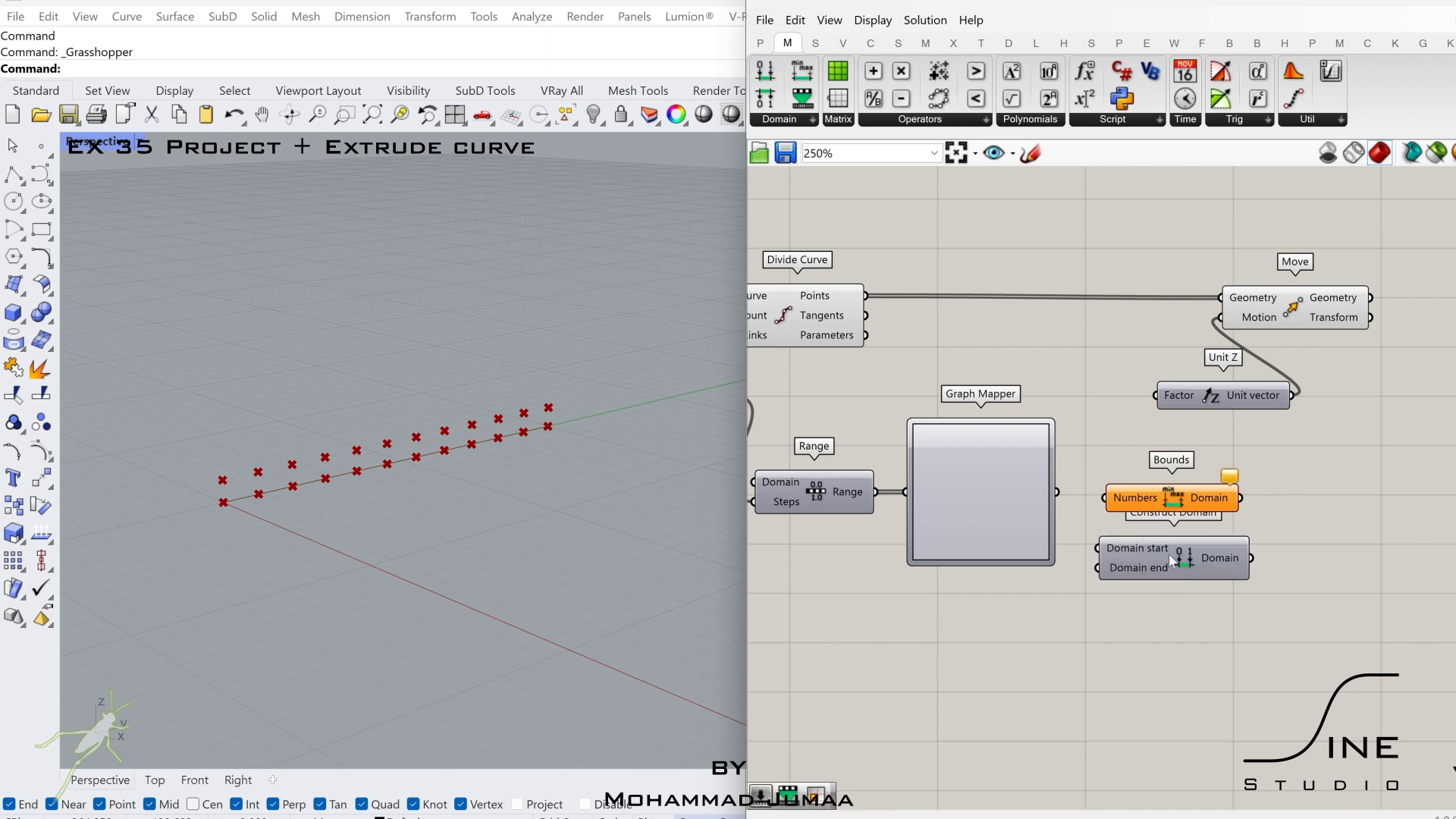
pyautogui.moveTo(802, 99); pyautogui.dragTo(1382, 529)
pyautogui.moveTo(1175, 558); pyautogui.dragTo(1082, 633)
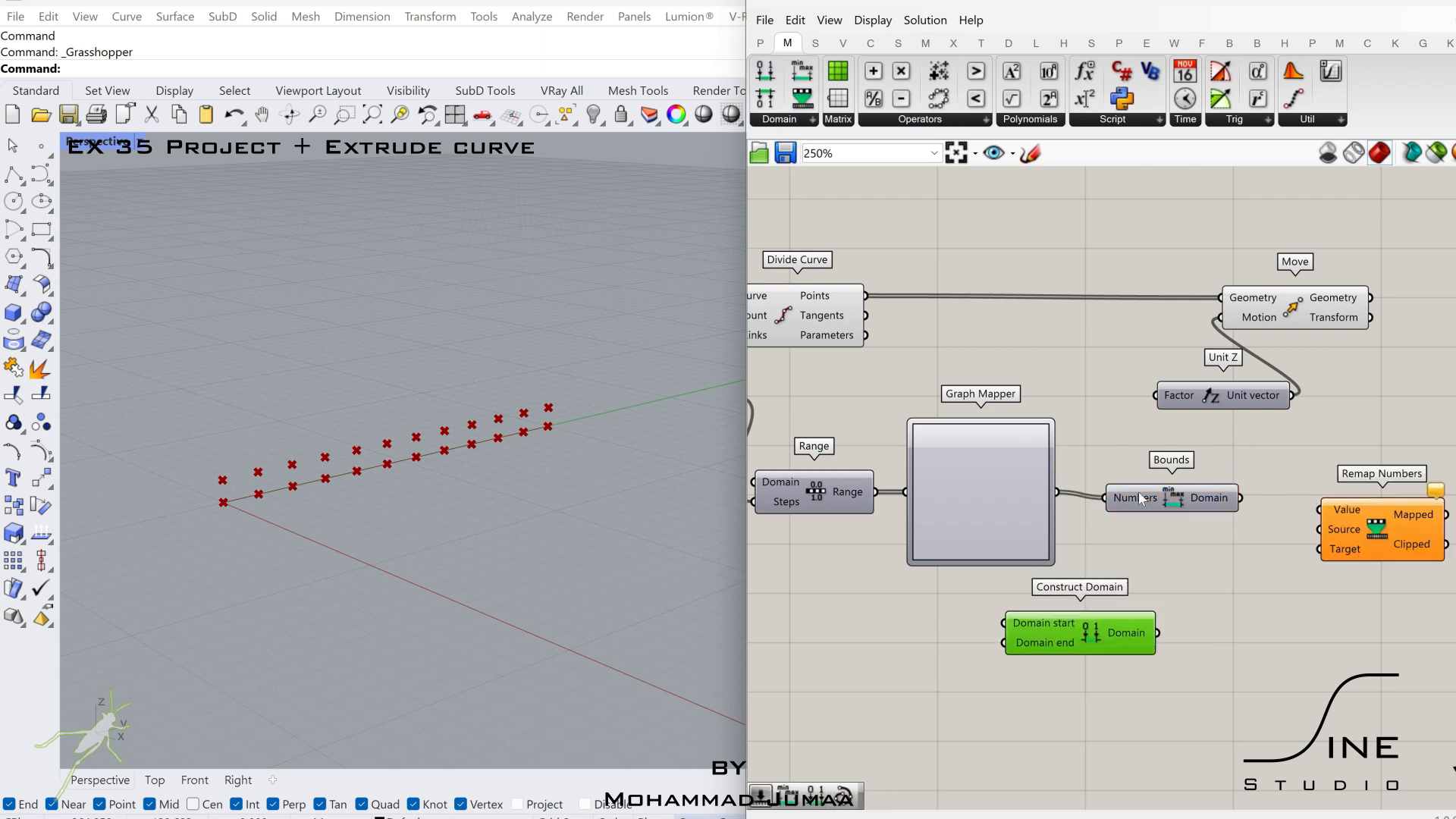
# Step: Remap the Graph Mapper values from their bounds to the constructed domain and feed the mapped numbers into Unit Z's factor
pyautogui.moveTo(1323, 534); pyautogui.dragTo(1322, 530)
pyautogui.moveTo(1377, 531); pyautogui.dragTo(1320, 497)
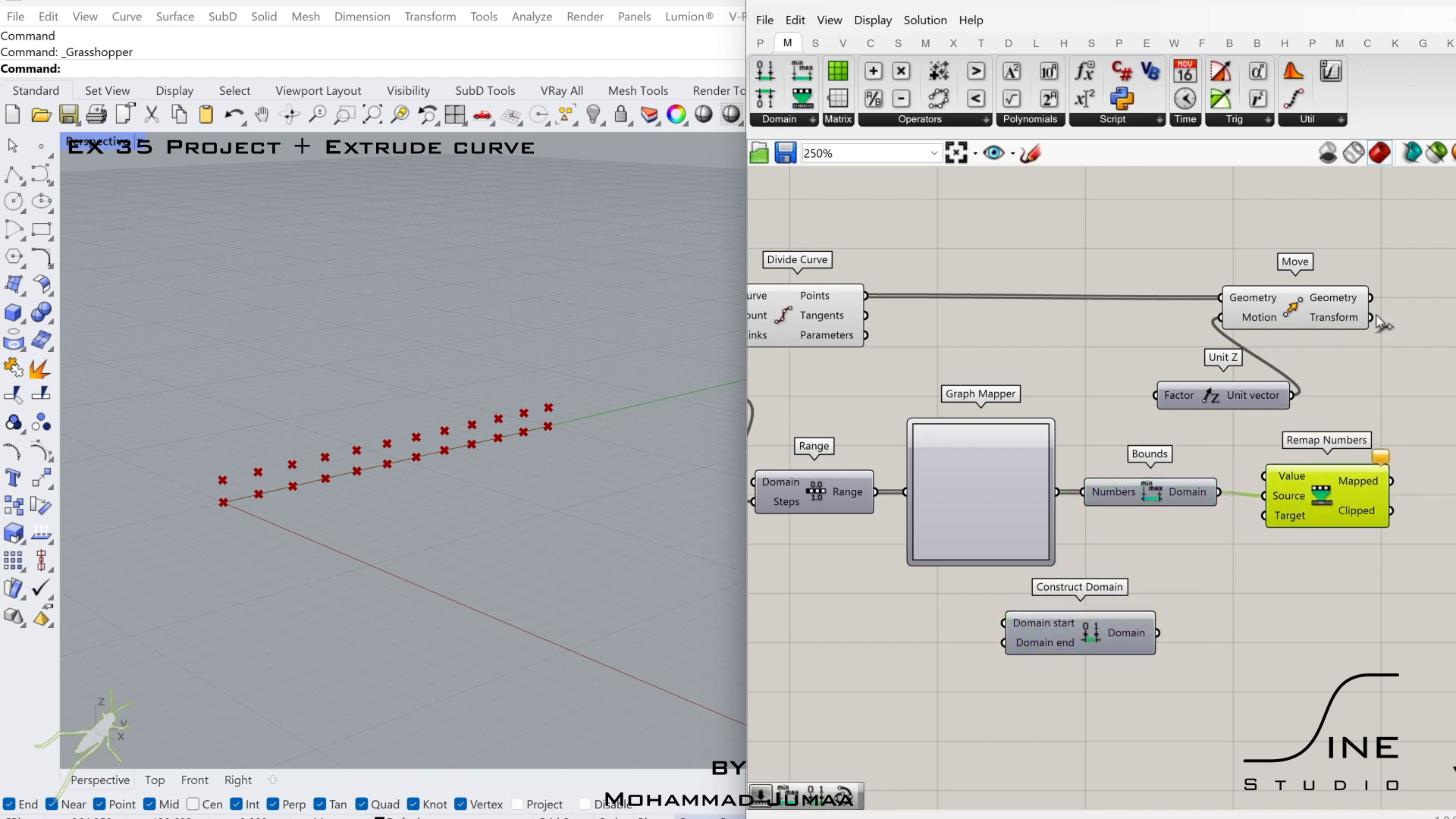
pyautogui.moveTo(1388, 262); pyautogui.dragTo(1416, 395)
pyautogui.moveTo(1282, 521); pyautogui.dragTo(1282, 517)
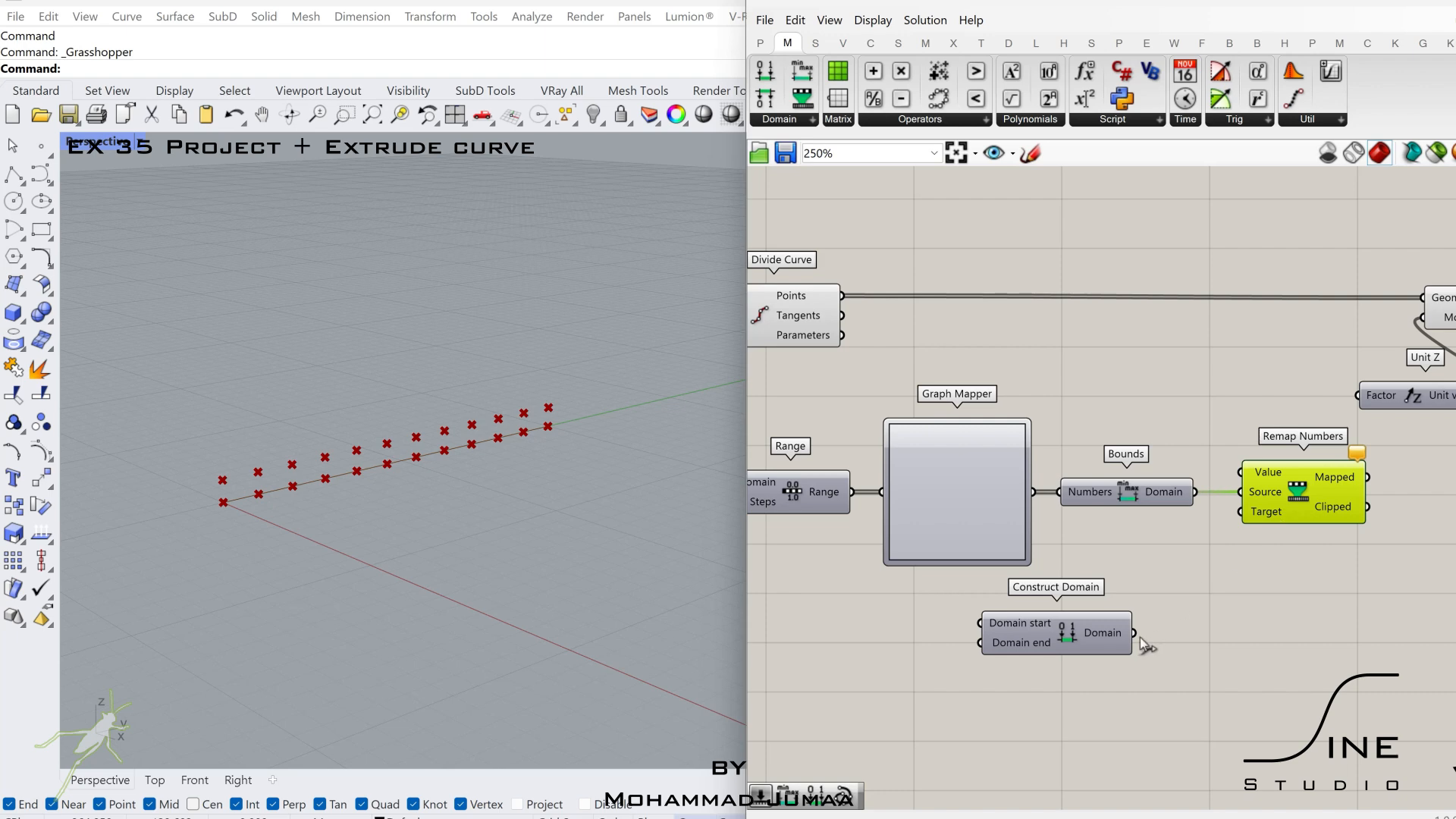
pyautogui.moveTo(1229, 455); pyautogui.dragTo(1242, 472)
pyautogui.moveTo(1315, 465); pyautogui.dragTo(1096, 480, button='right')
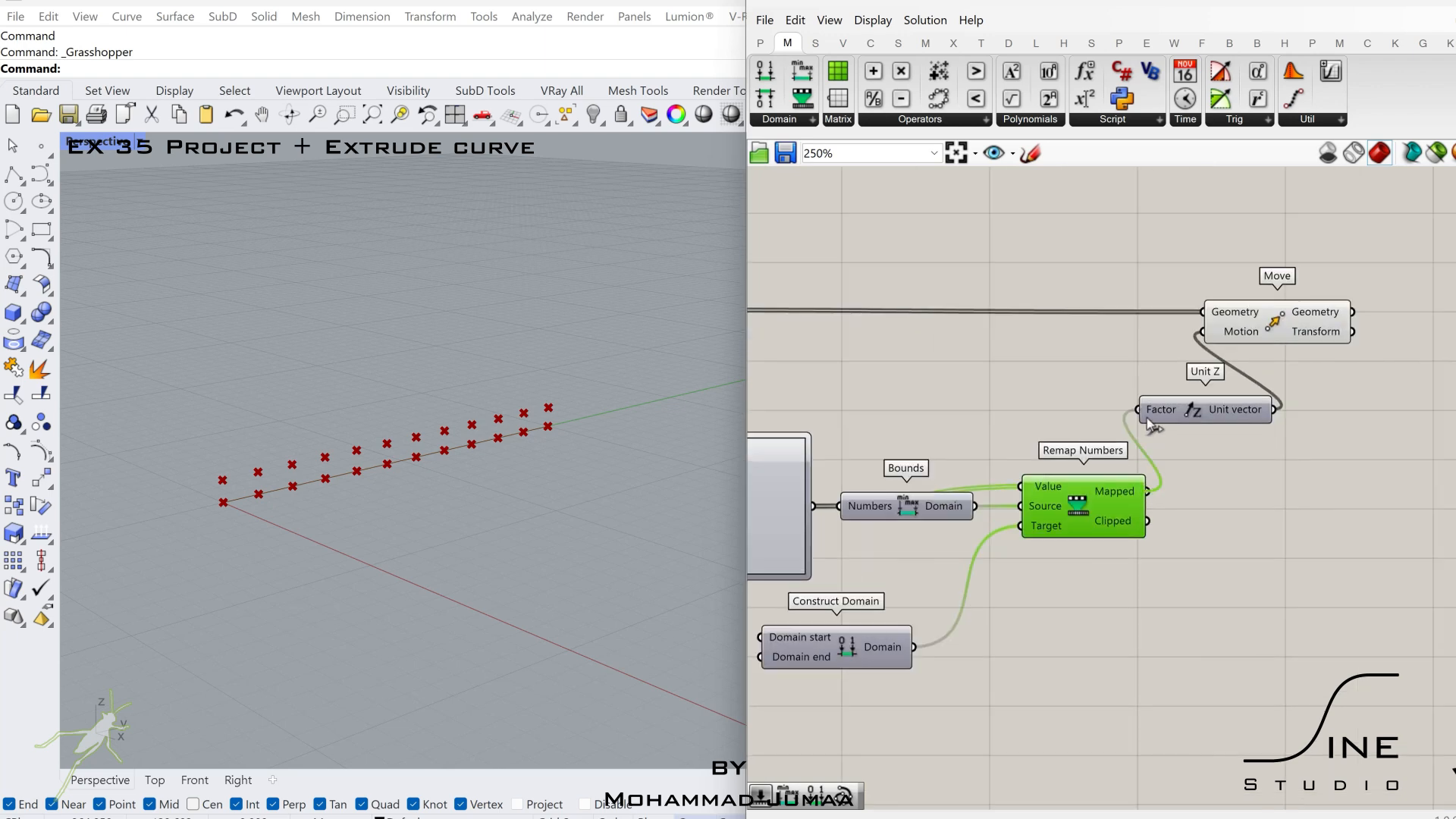
pyautogui.moveTo(1148, 418); pyautogui.dragTo(1143, 413)
# Step: Connect sliders of 2.00 and 6.200 to the start and end of the Construct Domain component
pyautogui.moveTo(885, 539); pyautogui.dragTo(1076, 501, button='right')
pyautogui.moveTo(934, 615); pyautogui.dragTo(1139, 581, button='right')
pyautogui.doubleClick(1047, 602)
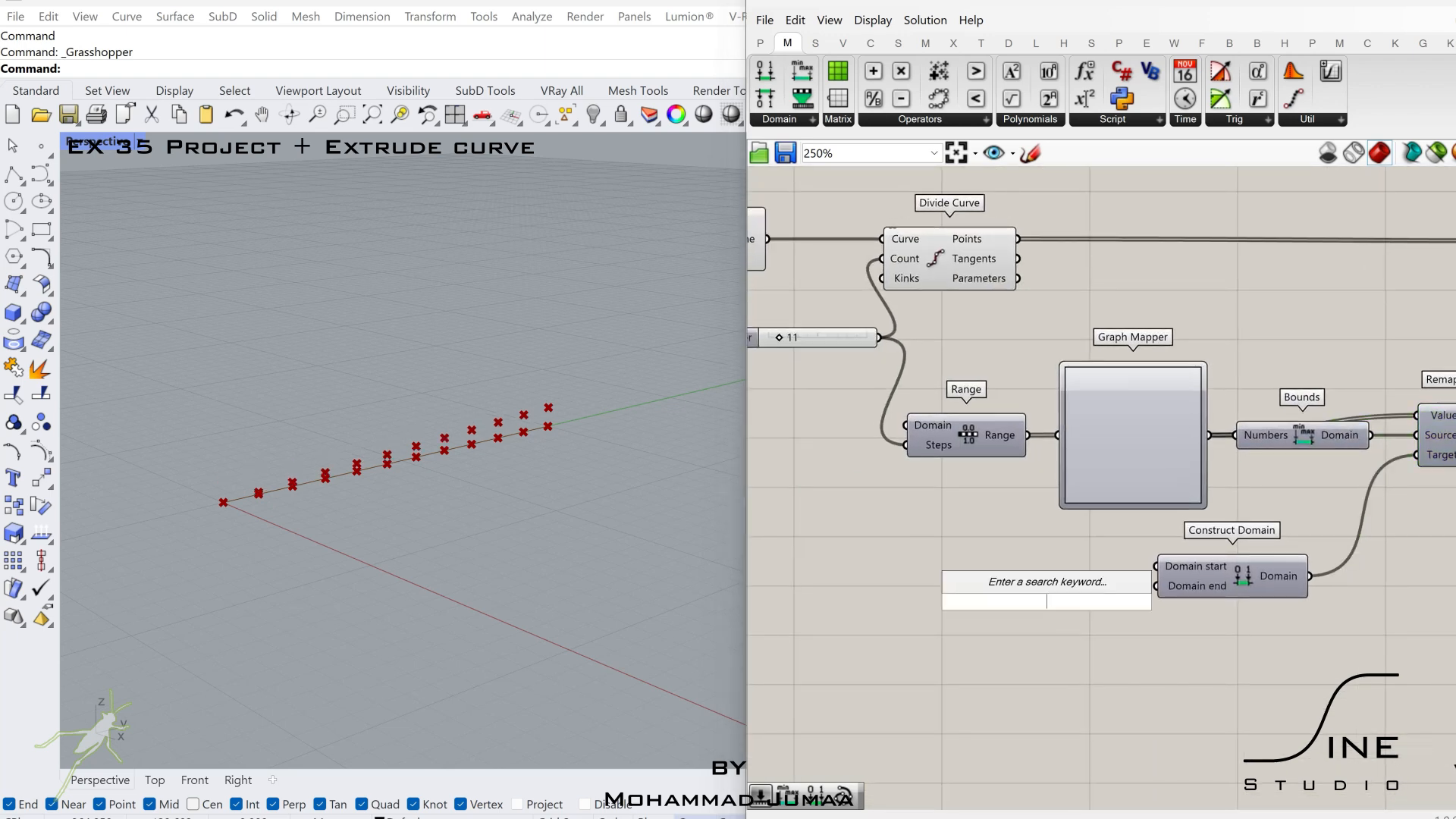
pyautogui.press('Return')
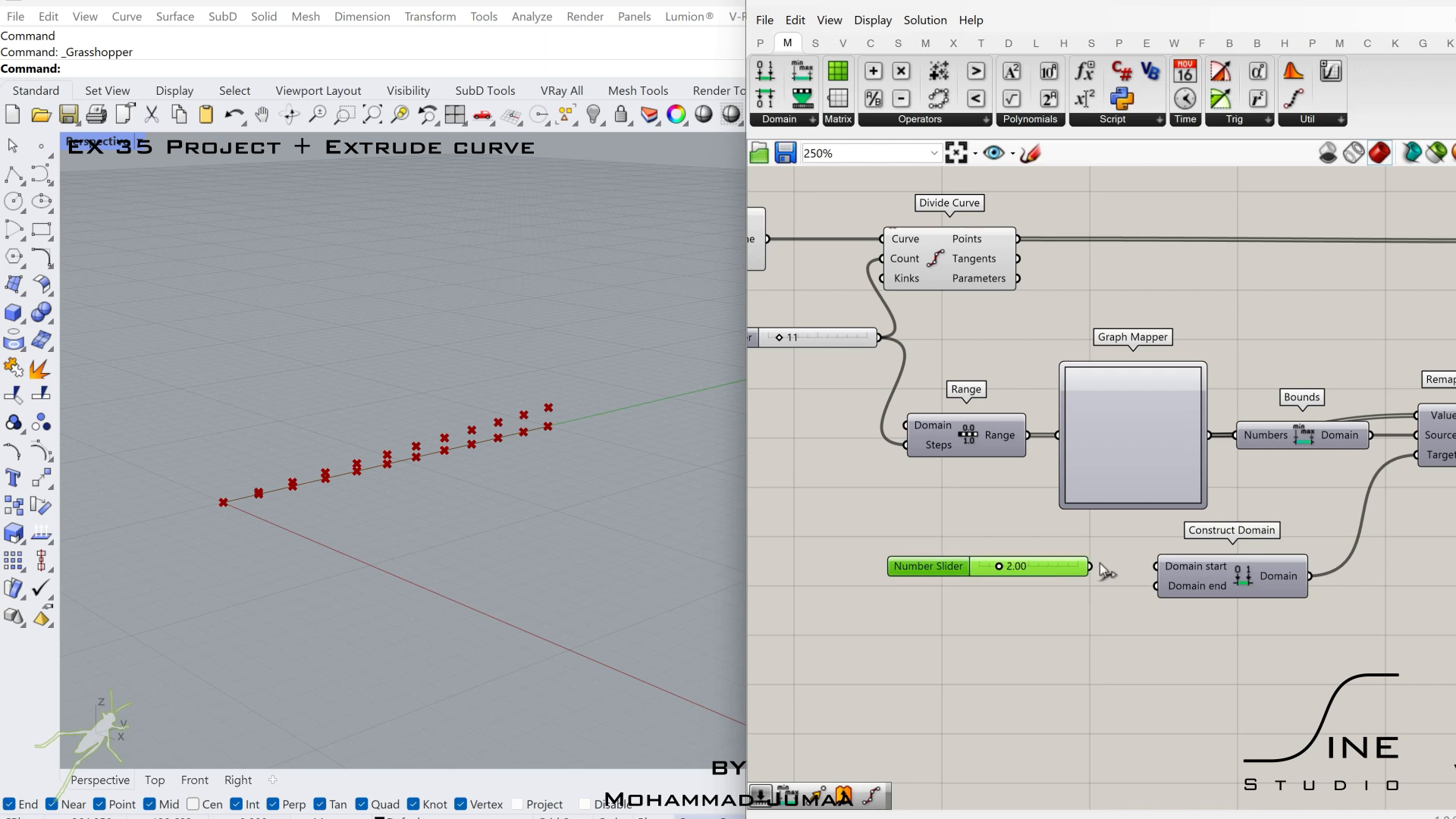
pyautogui.doubleClick(1070, 635)
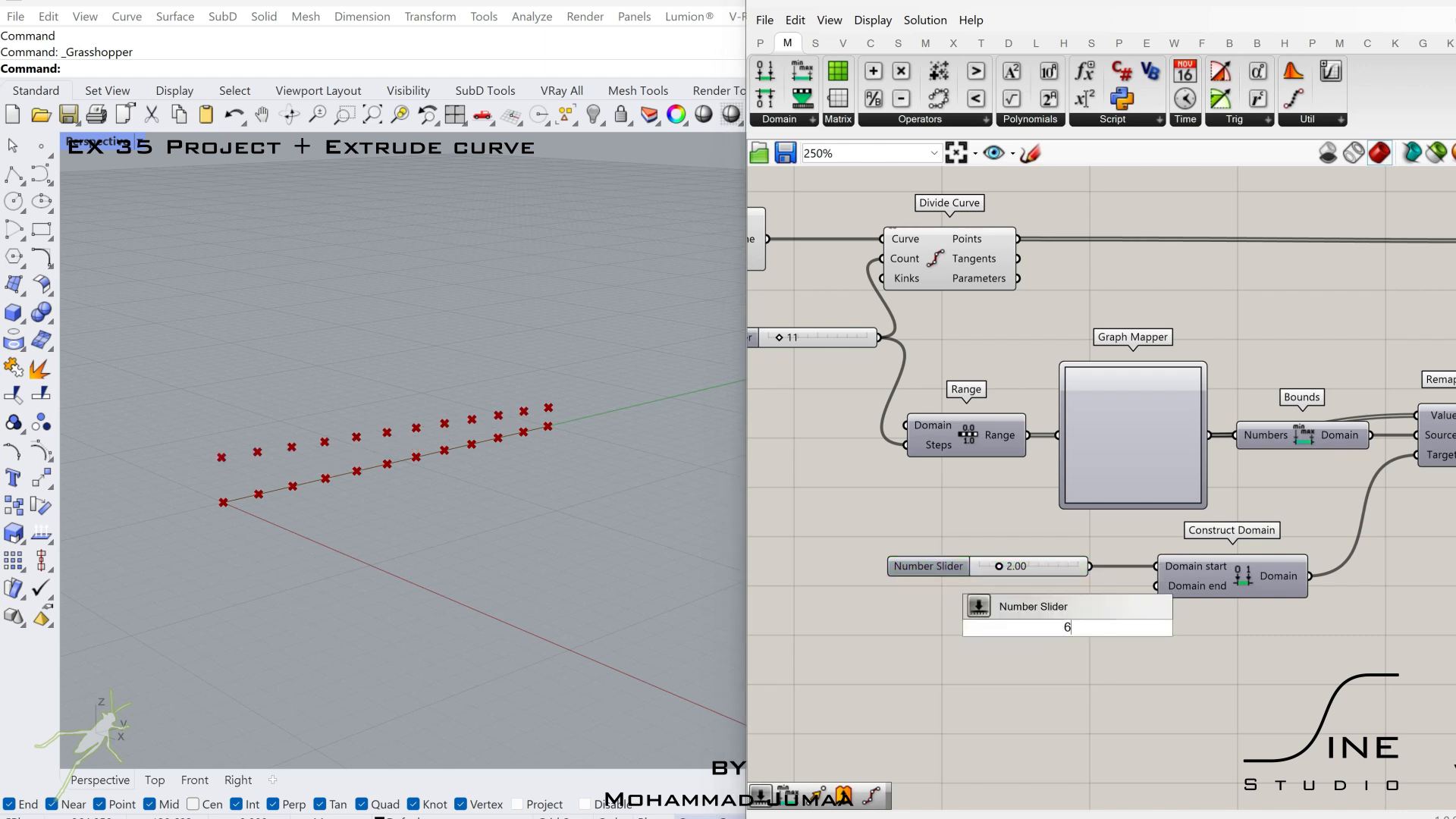
pyautogui.press('Return')
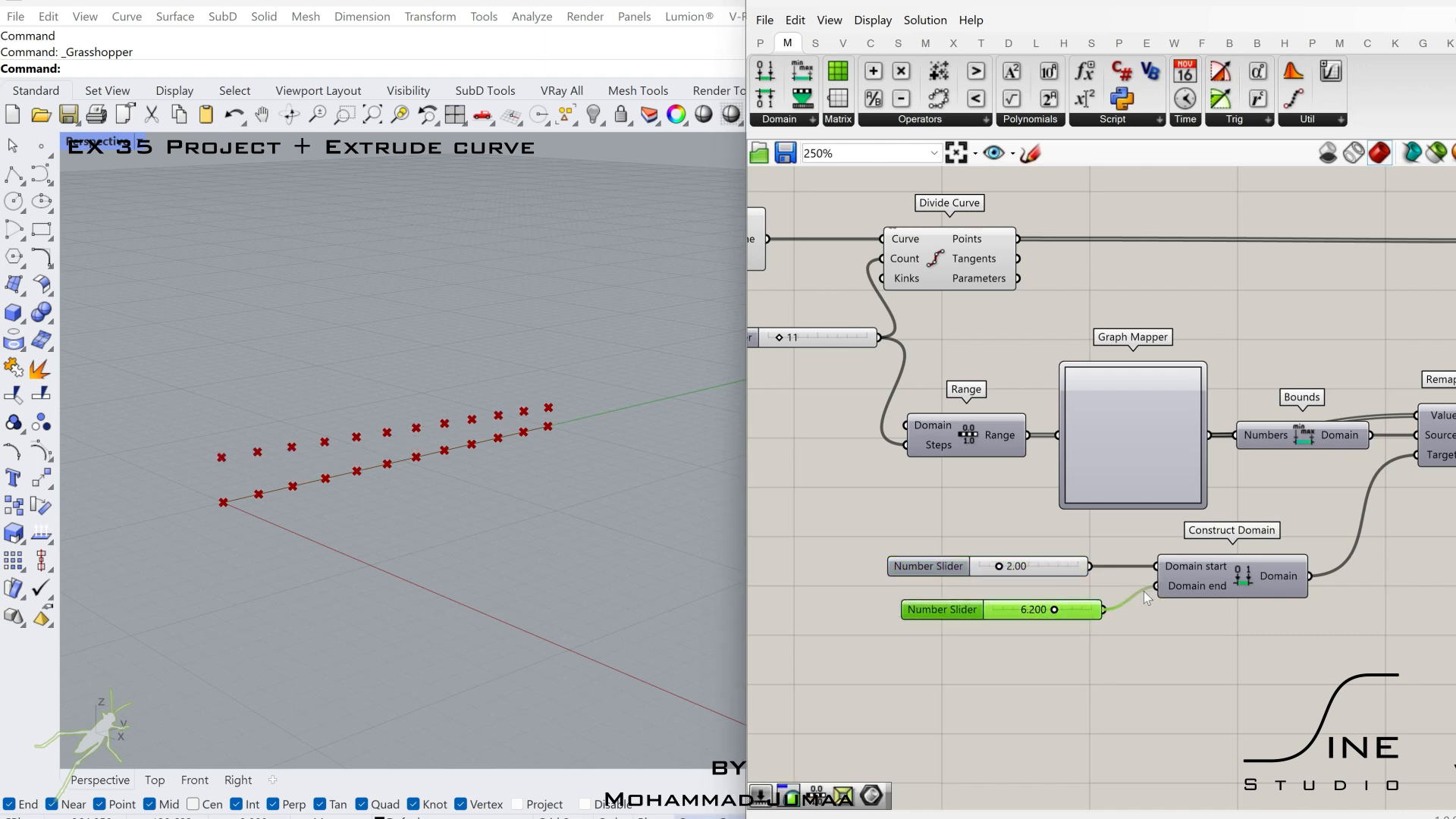
pyautogui.moveTo(1144, 592); pyautogui.dragTo(1155, 585)
pyautogui.moveTo(1081, 613); pyautogui.dragTo(1075, 594)
# Step: Set the Graph Mapper to a Bezier graph and shape it with a late peak that falls at the end
pyautogui.moveTo(1198, 653)
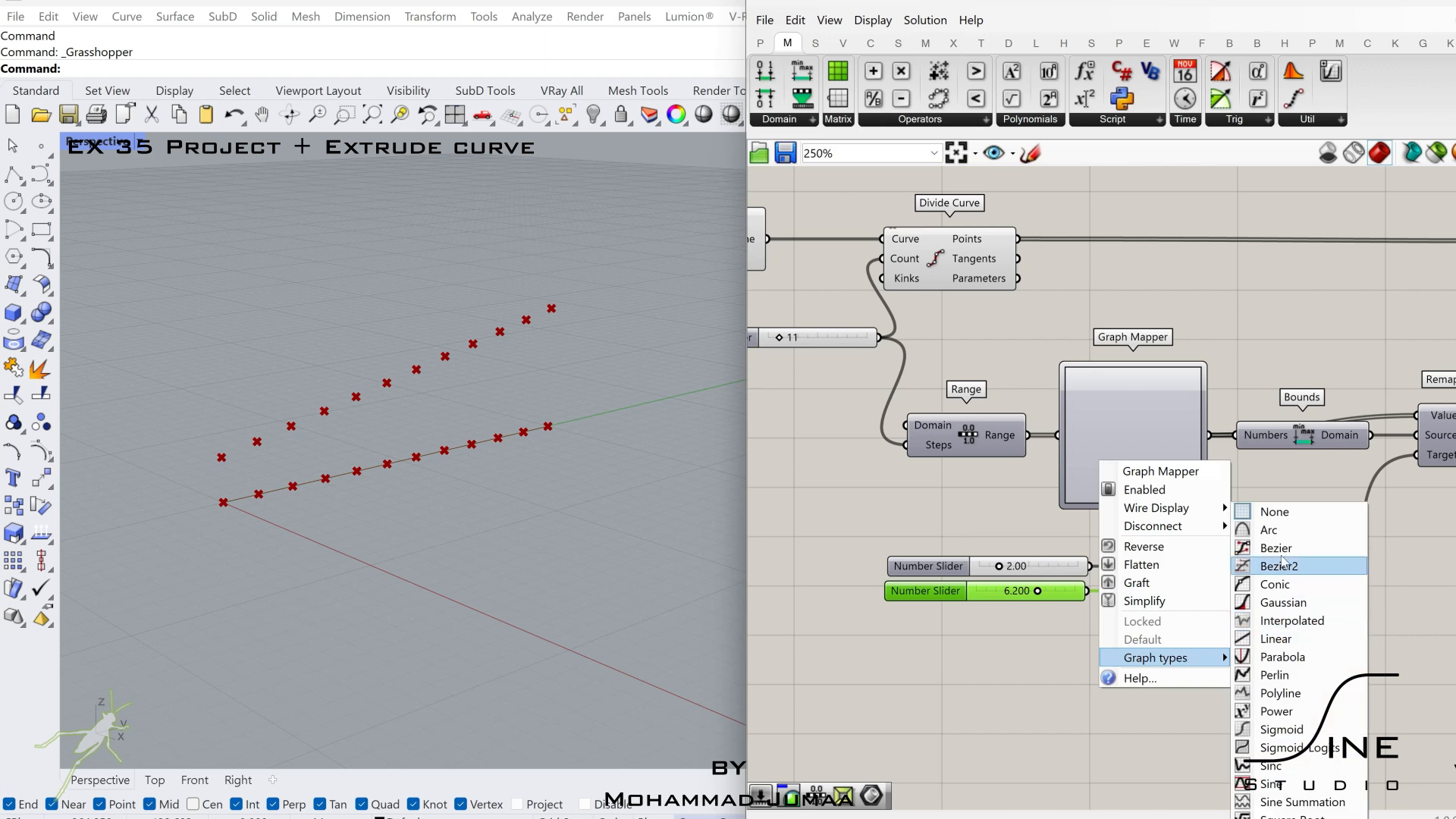
pyautogui.click(1278, 566)
pyautogui.moveTo(1274, 531); pyautogui.dragTo(1213, 547, button='right')
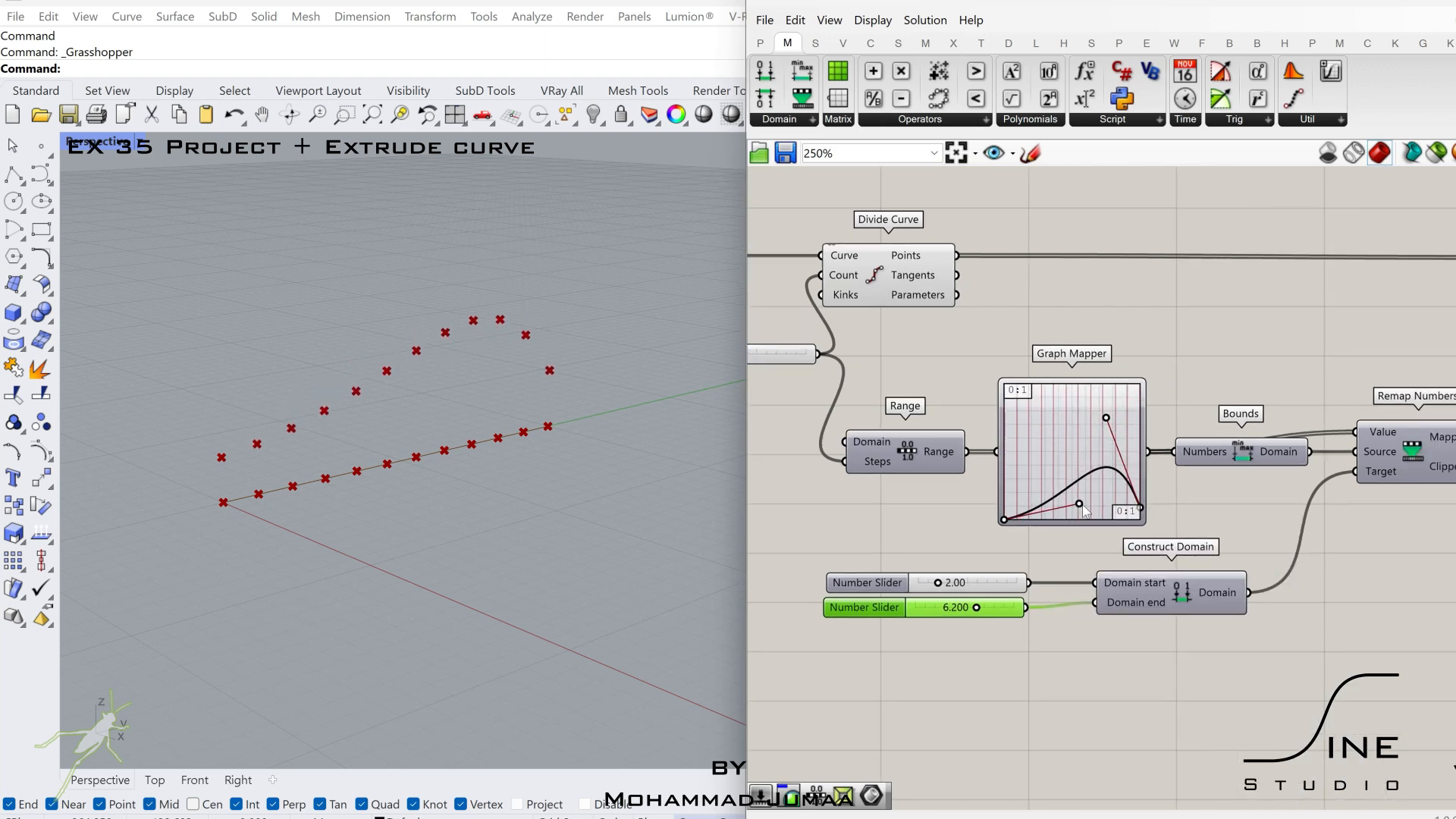
# Step: Add an Interpolate curve component and connect the moved points to its vertices
pyautogui.scroll(-3, 1083, 509)
pyautogui.moveTo(1441, 480); pyautogui.dragTo(1190, 499, button='right')
pyautogui.click(1121, 396)
pyautogui.doubleClick(1250, 391)
pyautogui.write('in')
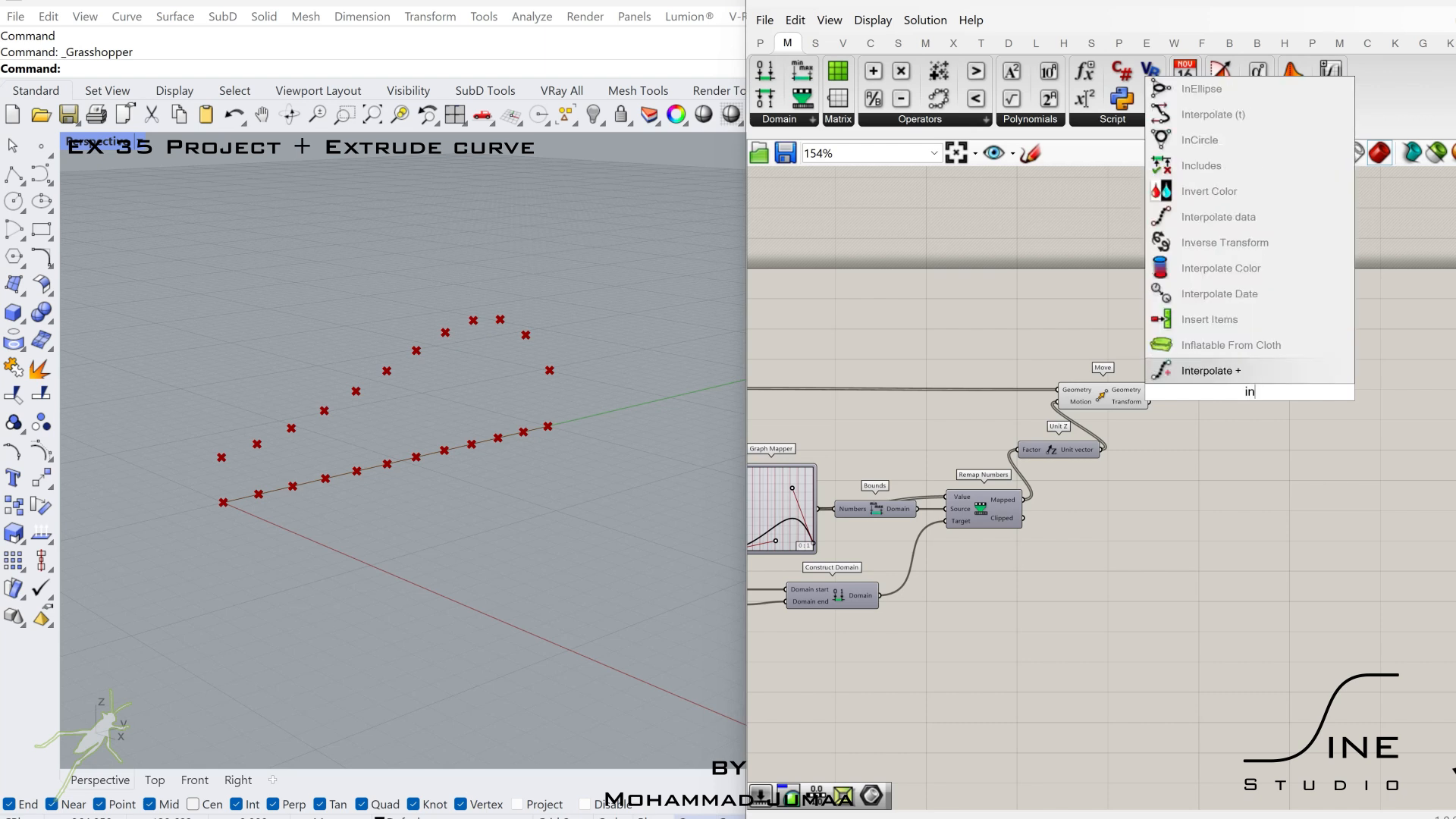
pyautogui.write('ter')
pyautogui.click(1214, 167)
pyautogui.scroll(2, 1152, 400)
pyautogui.moveTo(1147, 385); pyautogui.dragTo(1382, 414)
pyautogui.click(1289, 388)
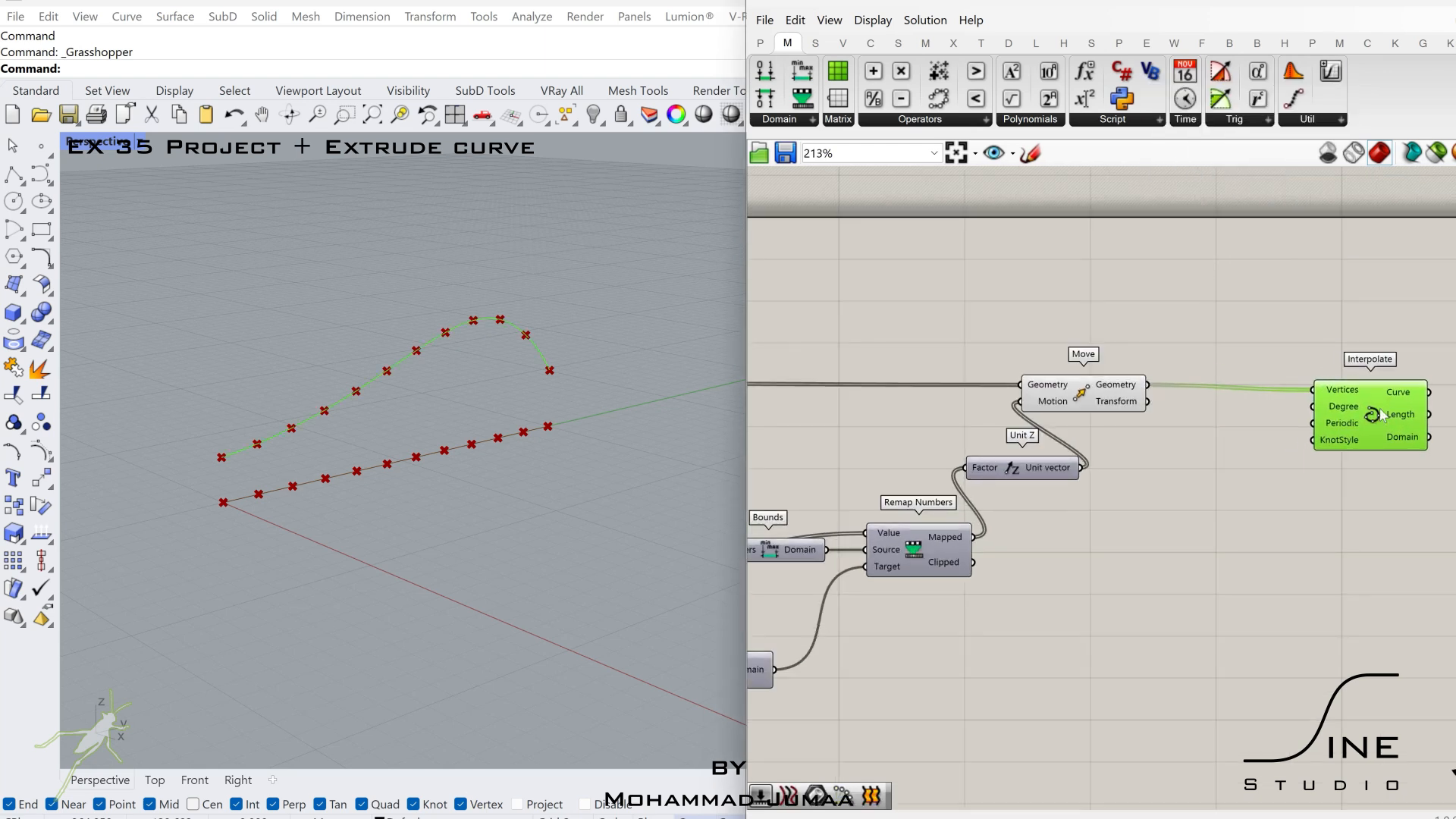
# Step: Drive the Interpolate curve's degree with a slider of 3
pyautogui.doubleClick(1274, 505)
pyautogui.write('3')
pyautogui.press('Return')
pyautogui.moveTo(1331, 502); pyautogui.dragTo(1234, 605)
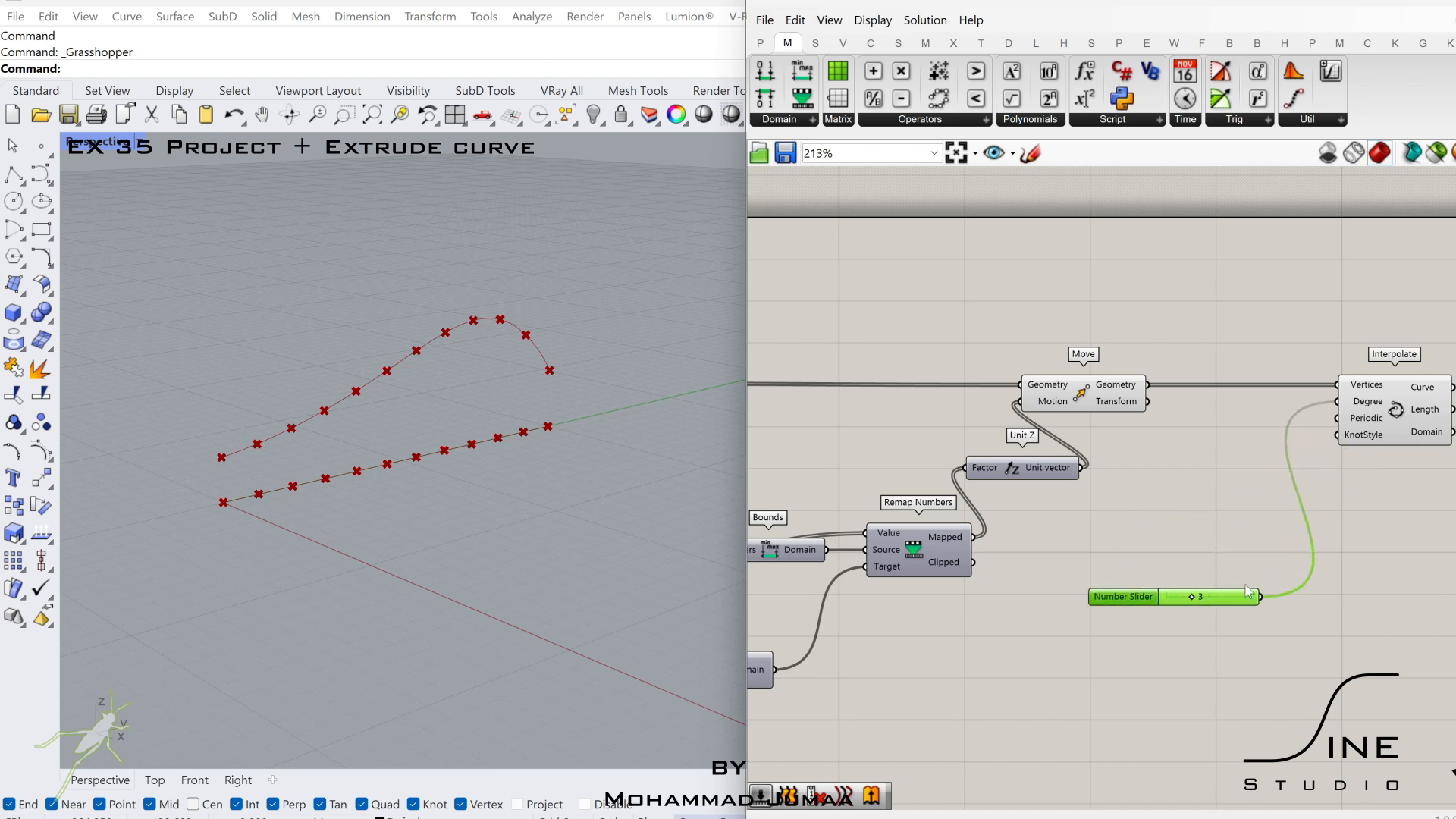
pyautogui.click(1377, 429)
# Step: Duplicate the whole curve definition below the original
pyautogui.scroll(-5, 1358, 452)
pyautogui.moveTo(1453, 383); pyautogui.dragTo(944, 639)
pyautogui.moveTo(974, 410); pyautogui.dragTo(976, 542)
pyautogui.scroll(5, 969, 633)
# Step: Offset the duplicated line by connecting a slider of 5 to its Construct Point's X coordinate
pyautogui.click(885, 625)
pyautogui.scroll(2, 885, 625)
pyautogui.doubleClick(965, 594)
pyautogui.write('5')
pyautogui.press('Return')
# Step: Set the duplicated definition's domain start slider to 0.60 and its domain end slider to 2.500
pyautogui.scroll(-6, 990, 557)
pyautogui.moveTo(1369, 679); pyautogui.dragTo(1157, 588, button='right')
pyautogui.scroll(7, 1131, 635)
pyautogui.click(1131, 690)
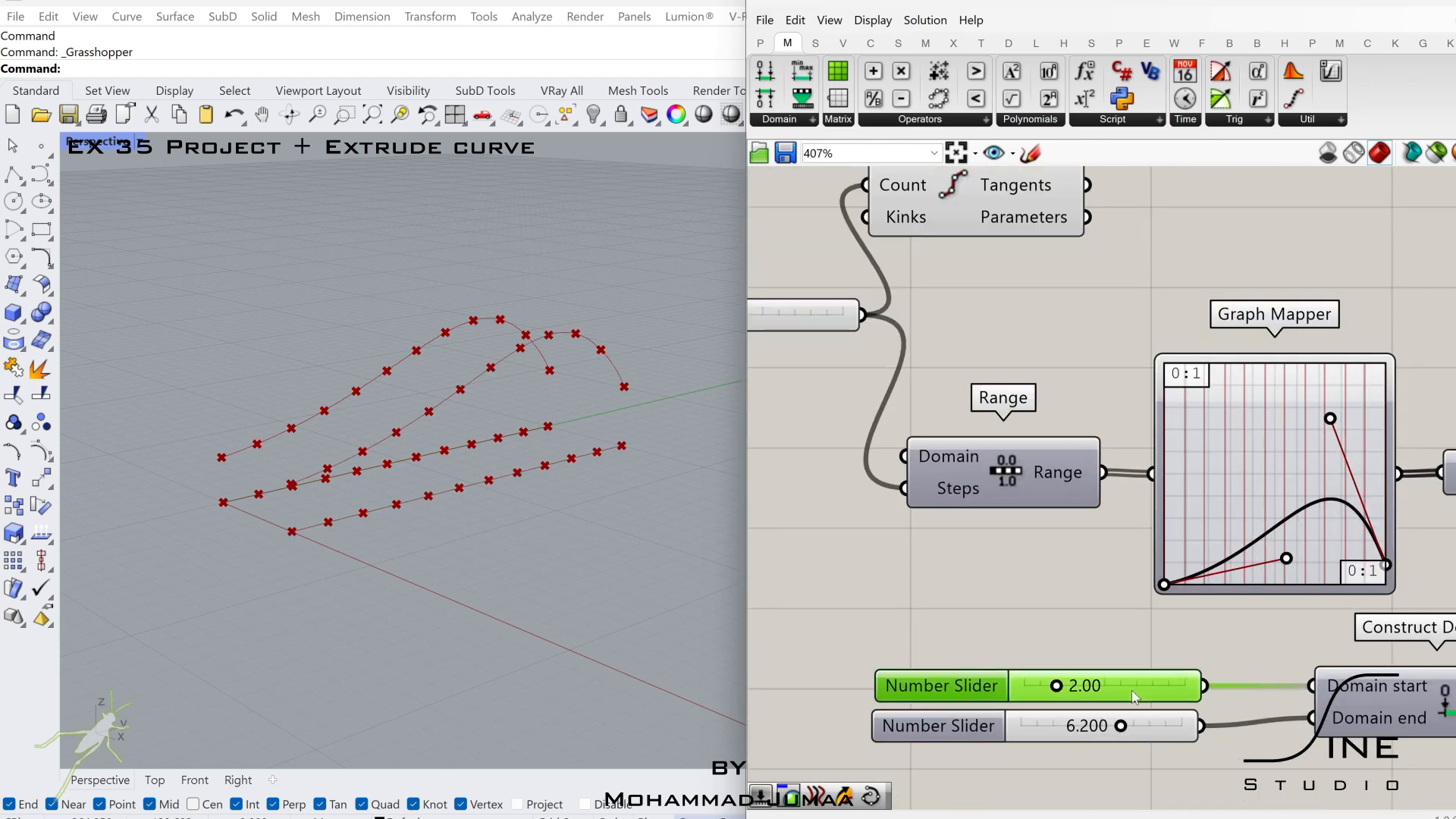
pyautogui.doubleClick(1131, 690)
pyautogui.write('0.6')
pyautogui.press('Return')
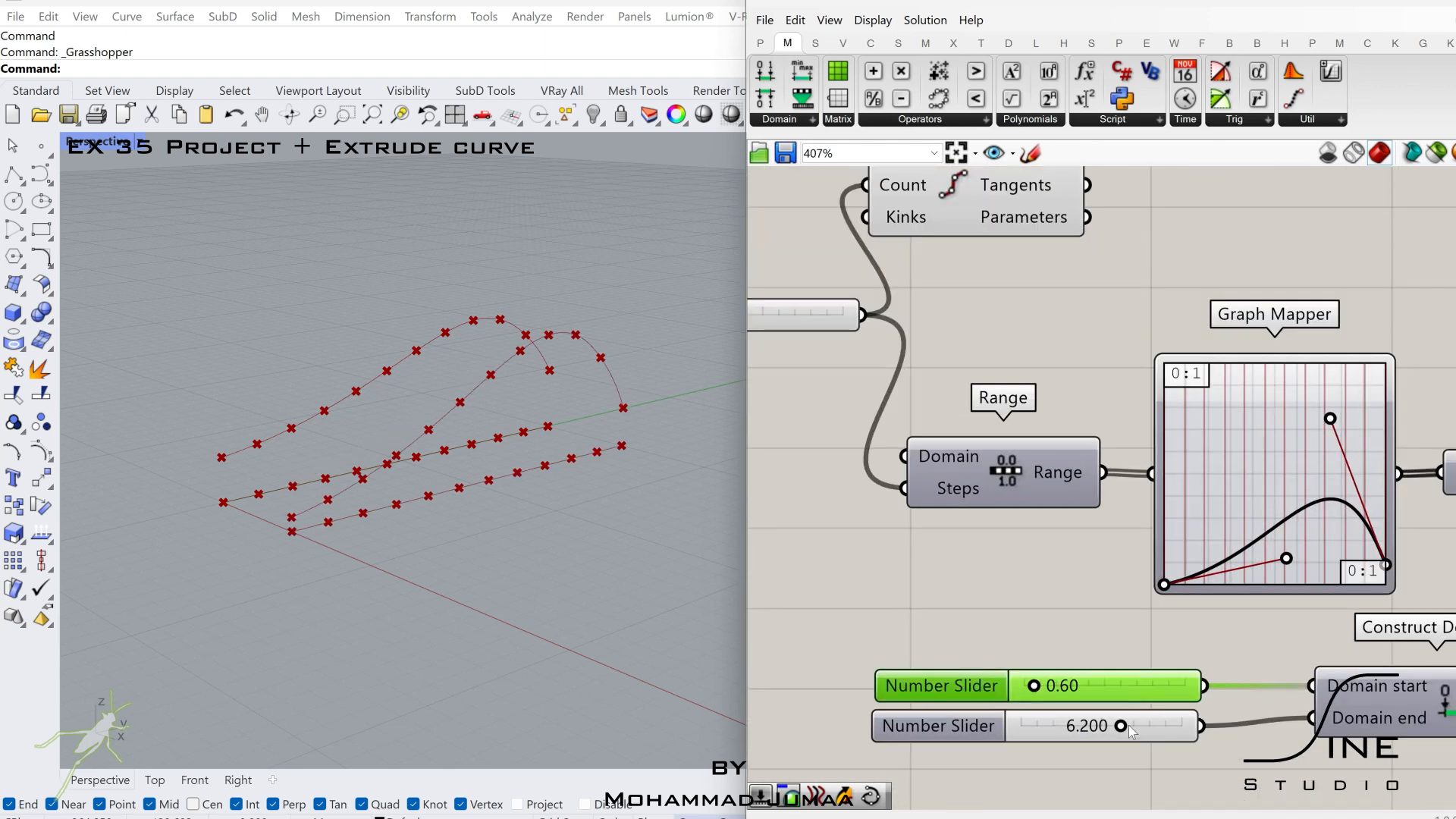
pyautogui.click(1135, 725)
pyautogui.press('Return')
# Step: Change the duplicated Graph Mapper's graph type to Bezier2
pyautogui.scroll(-5, 1138, 728)
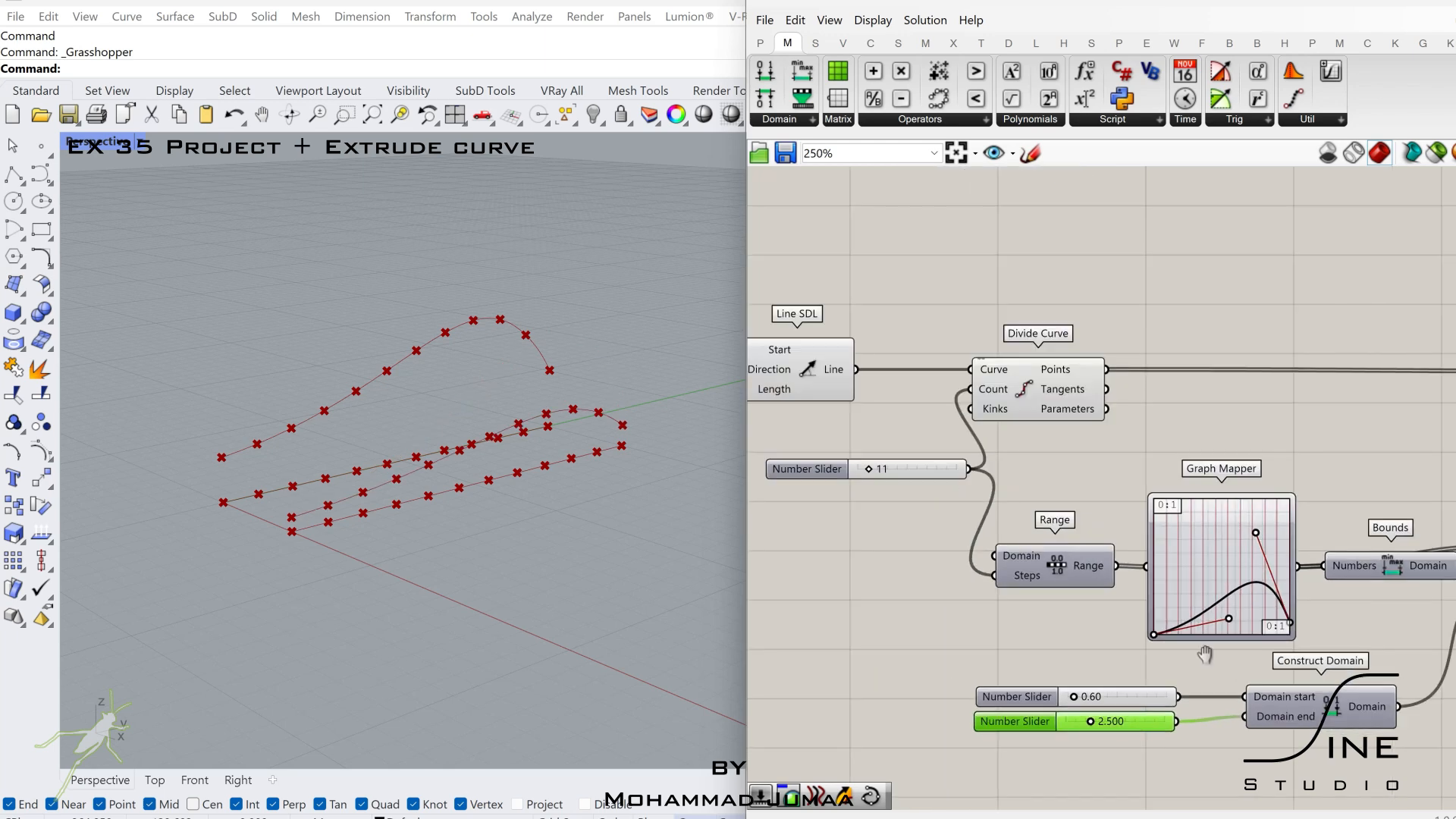
pyautogui.scroll(7, 1121, 516)
pyautogui.rightClick(1121, 515)
pyautogui.moveTo(1183, 706)
pyautogui.click(1294, 566)
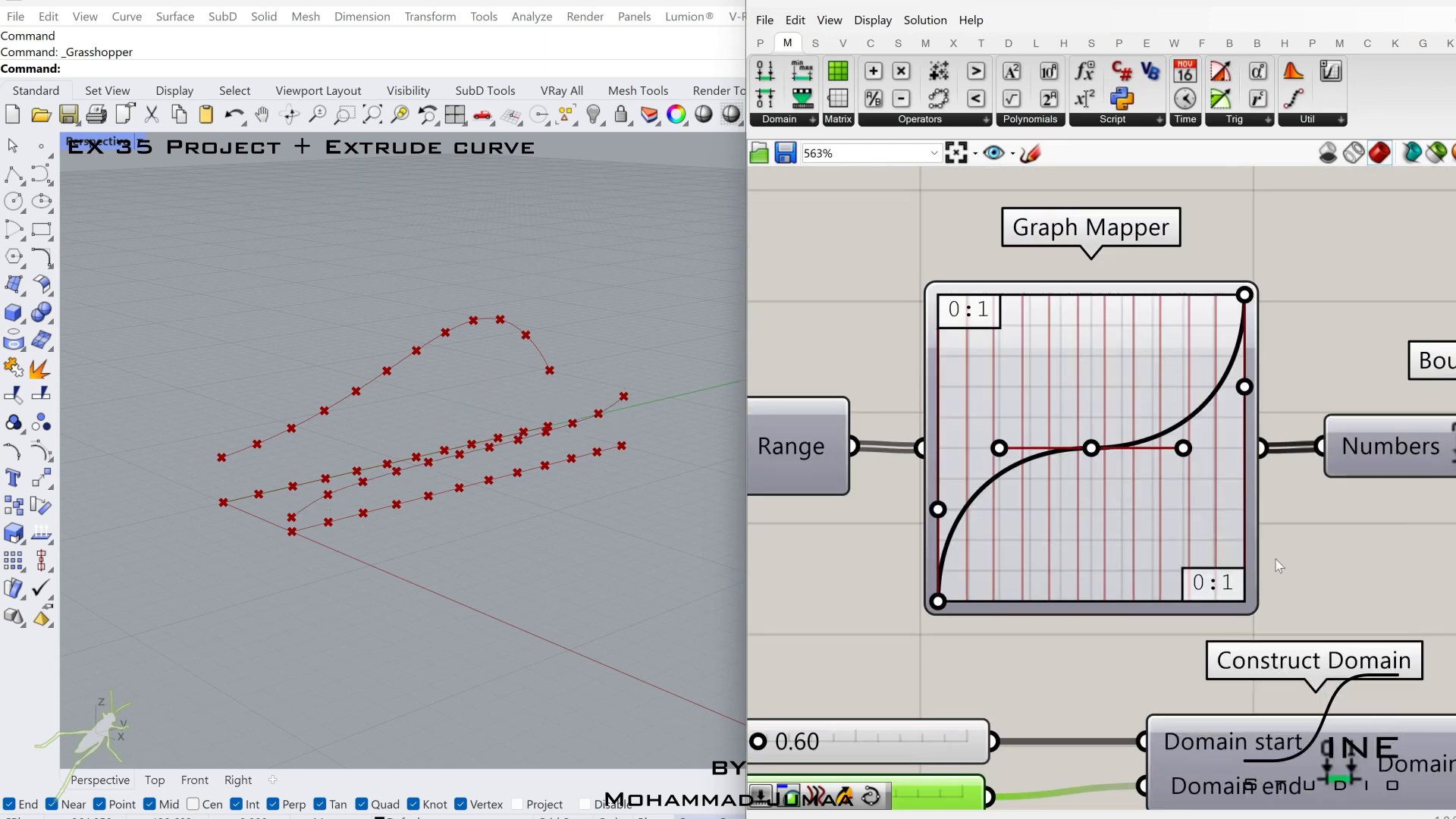
# Step: Reshape the Bezier2 graph into a wave with an early high peak, a later dip and a steep rise to the end
pyautogui.moveTo(1253, 464); pyautogui.dragTo(1247, 327)
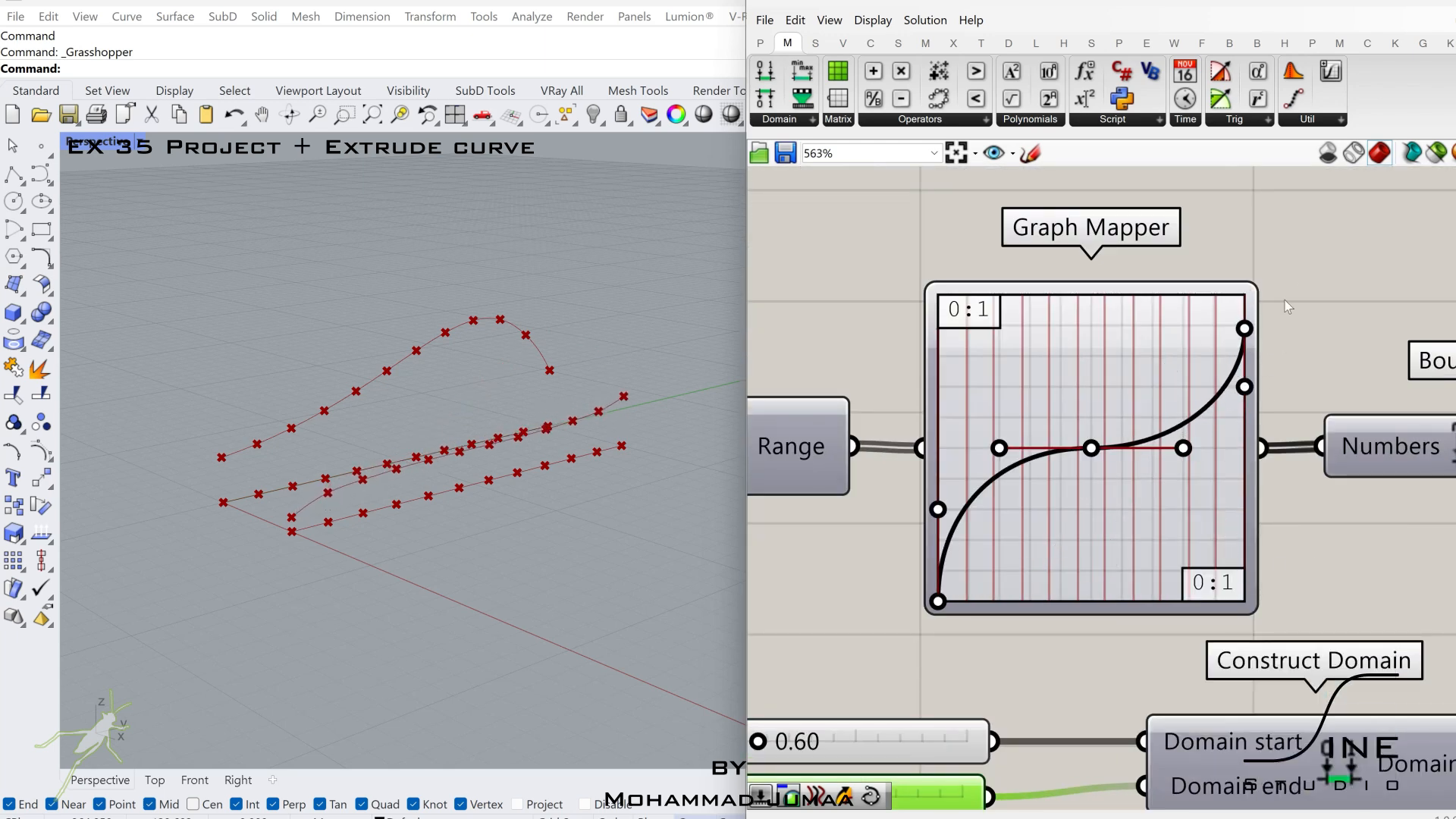
pyautogui.moveTo(1184, 448); pyautogui.dragTo(1181, 579)
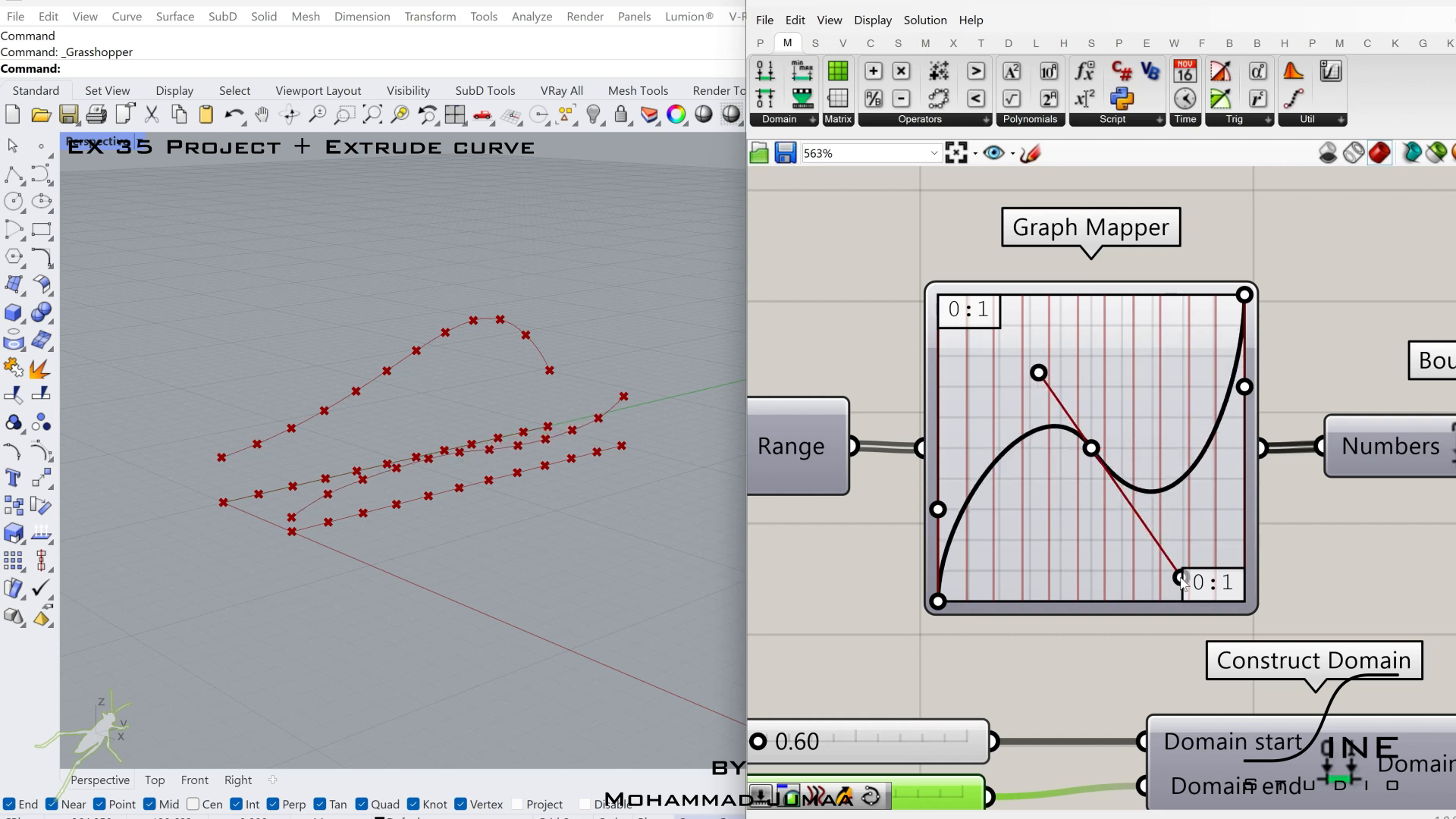
pyautogui.moveTo(1041, 373); pyautogui.dragTo(994, 292)
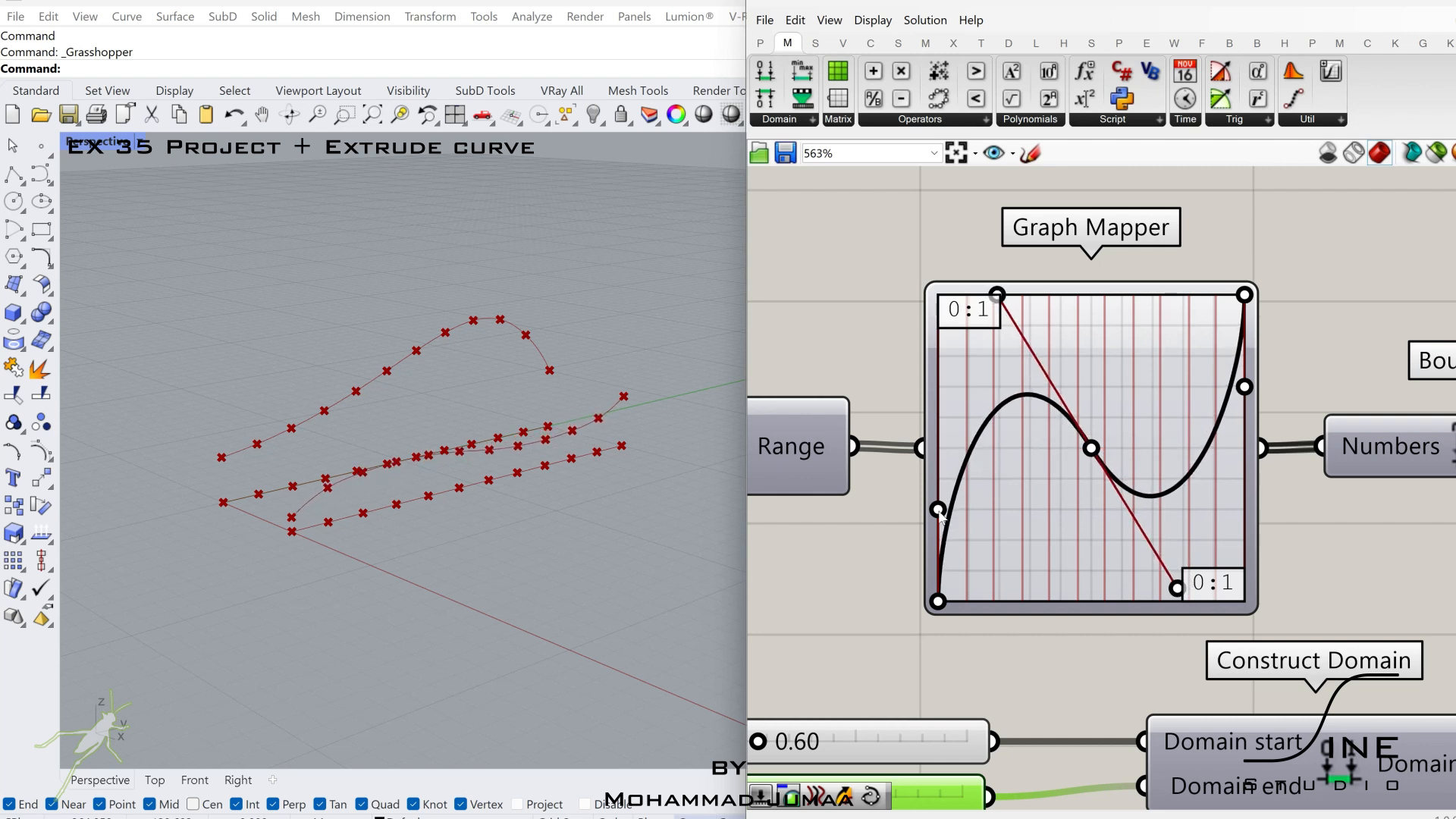
pyautogui.moveTo(969, 433); pyautogui.dragTo(985, 428)
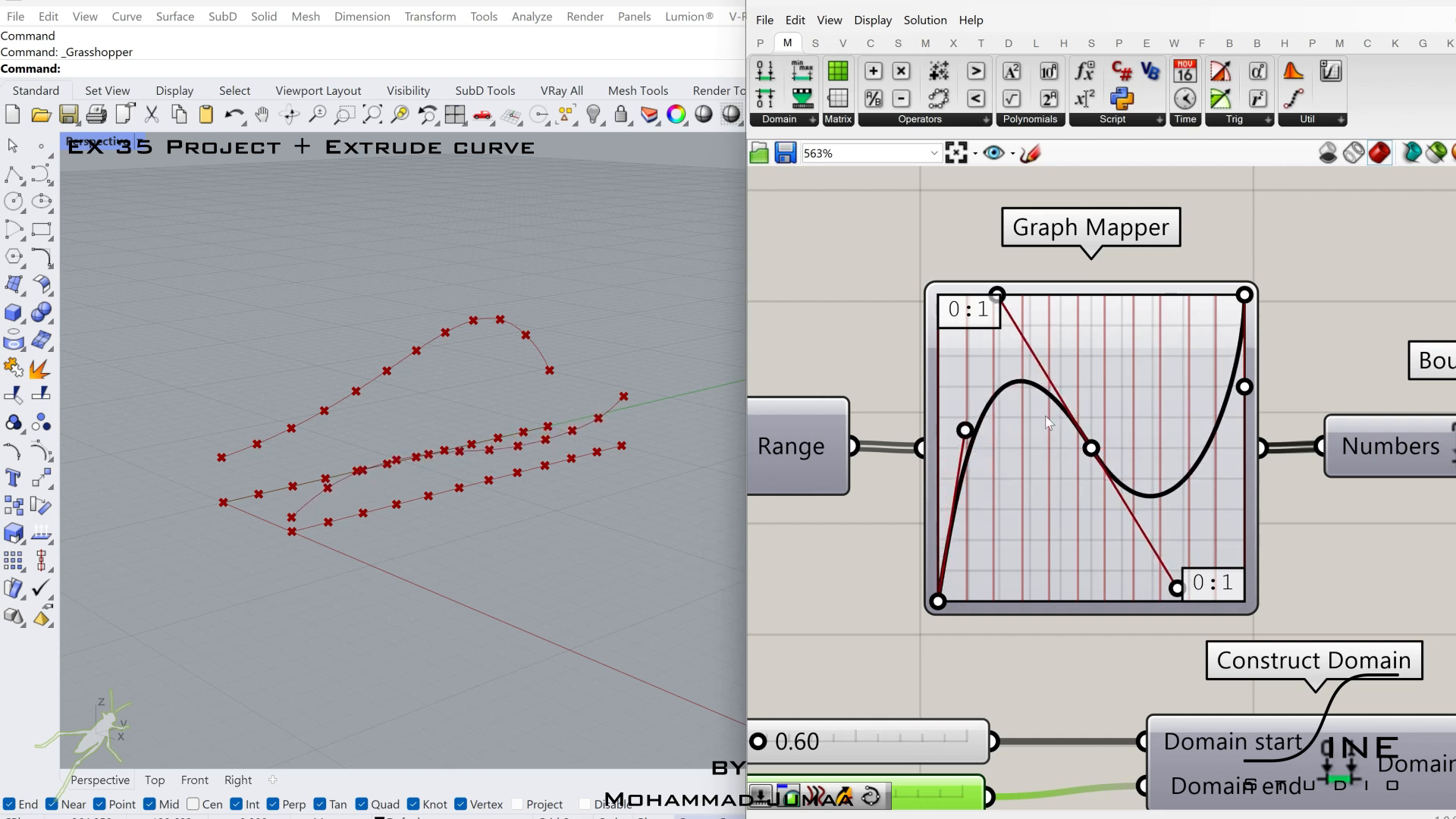
pyautogui.moveTo(1094, 446); pyautogui.dragTo(1116, 442)
pyautogui.moveTo(1202, 582); pyautogui.dragTo(1169, 571)
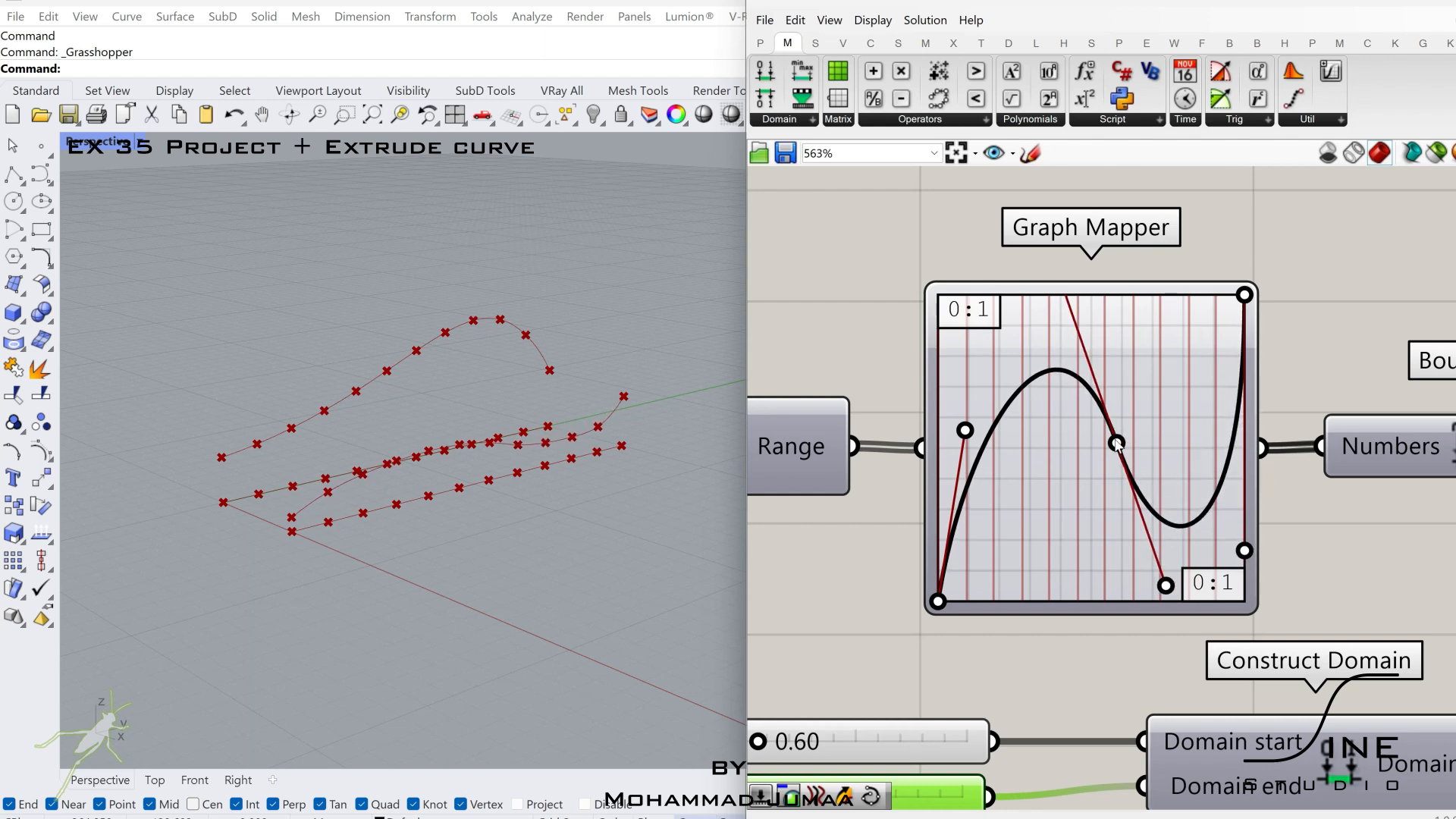
pyautogui.moveTo(1117, 442); pyautogui.dragTo(1089, 388)
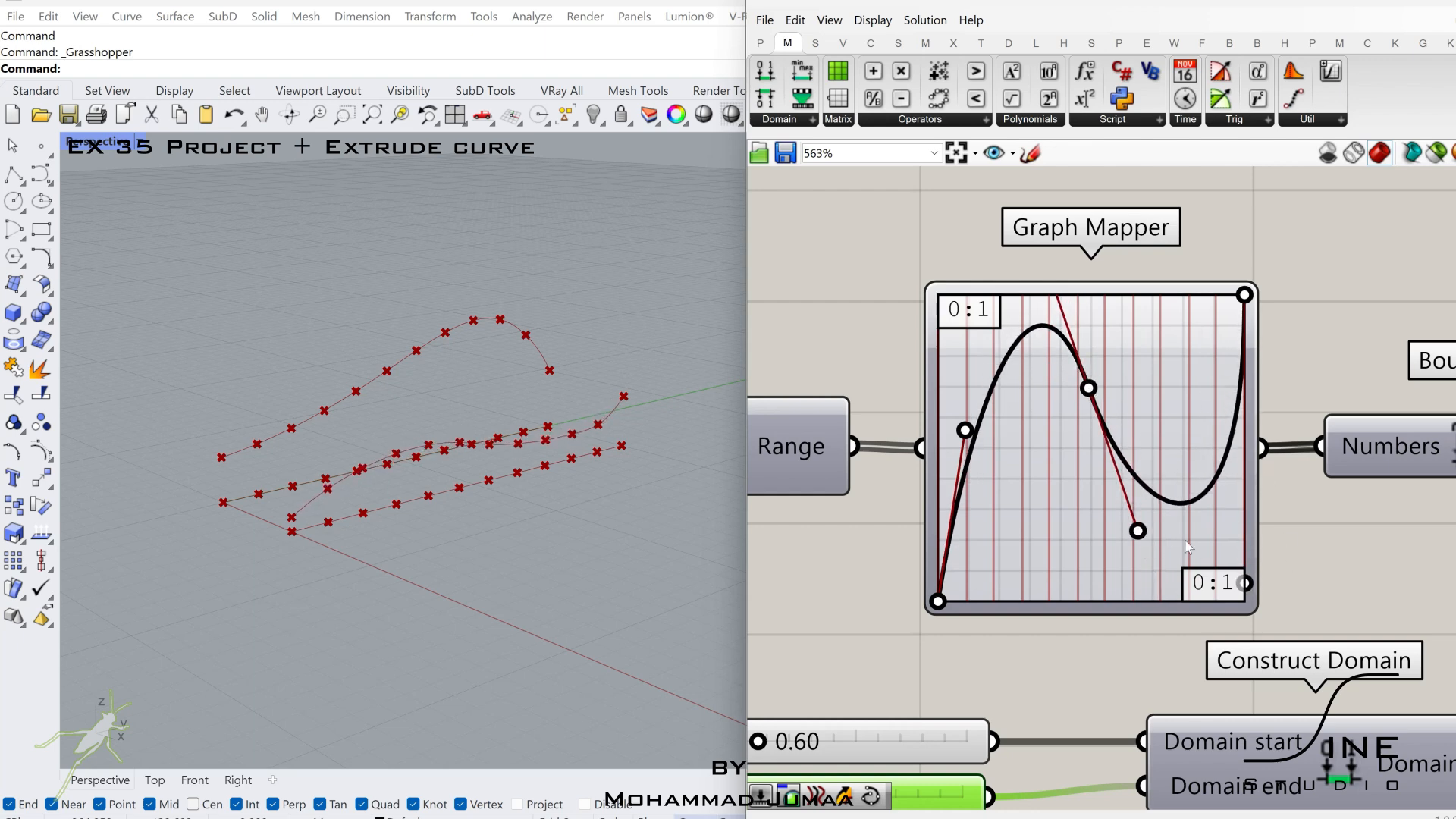
# Step: Add a Tween Curve component beyond the two Interpolate components
pyautogui.scroll(-6, 1188, 546)
pyautogui.scroll(2, 1314, 451)
pyautogui.doubleClick(1268, 404)
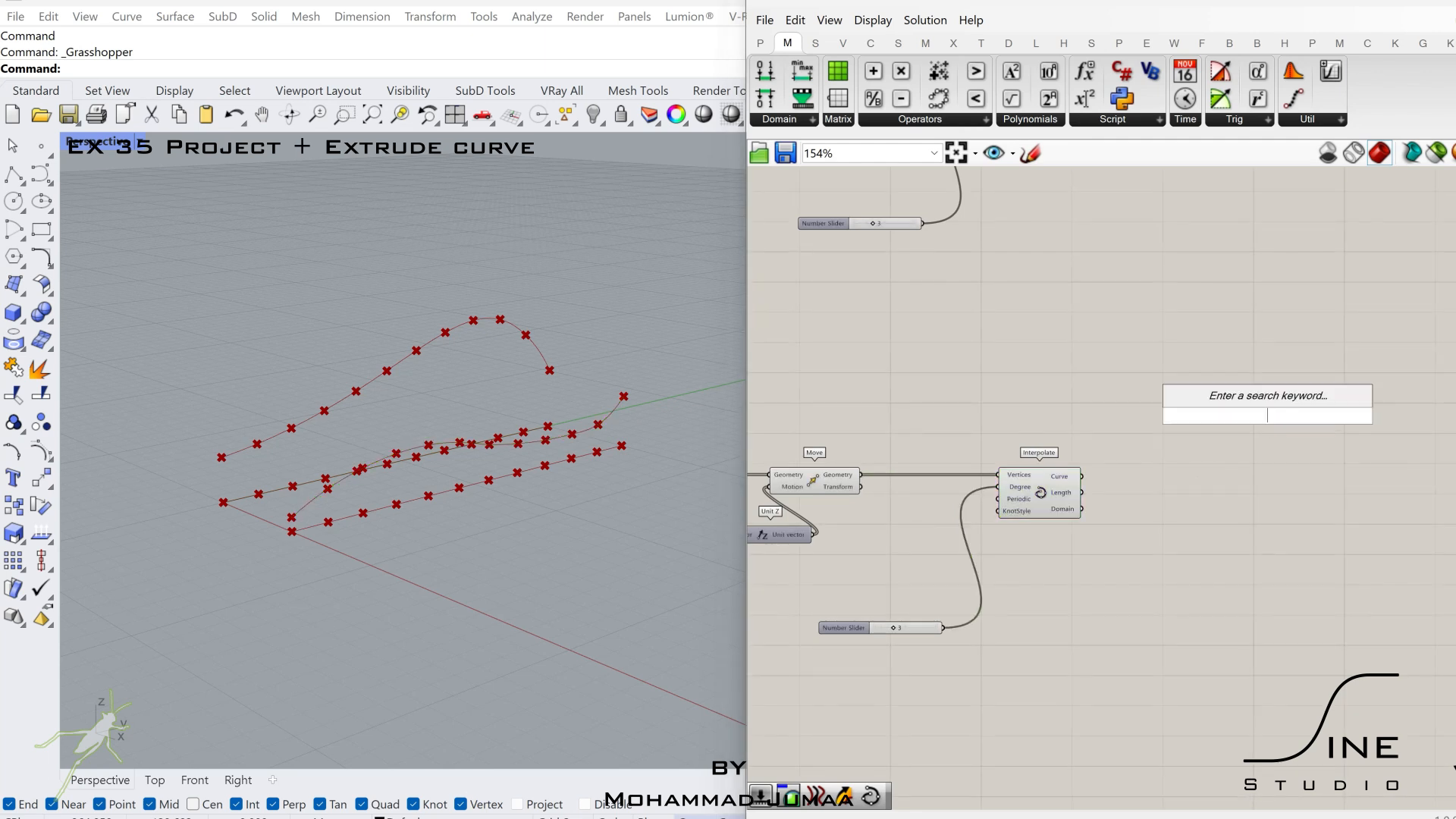
pyautogui.write('tween curve')
pyautogui.press('Return')
# Step: Add a Range component and connect its output to the Tween Curve's Factor input
pyautogui.scroll(3, 1236, 432)
pyautogui.doubleClick(1171, 411)
pyautogui.write('ran')
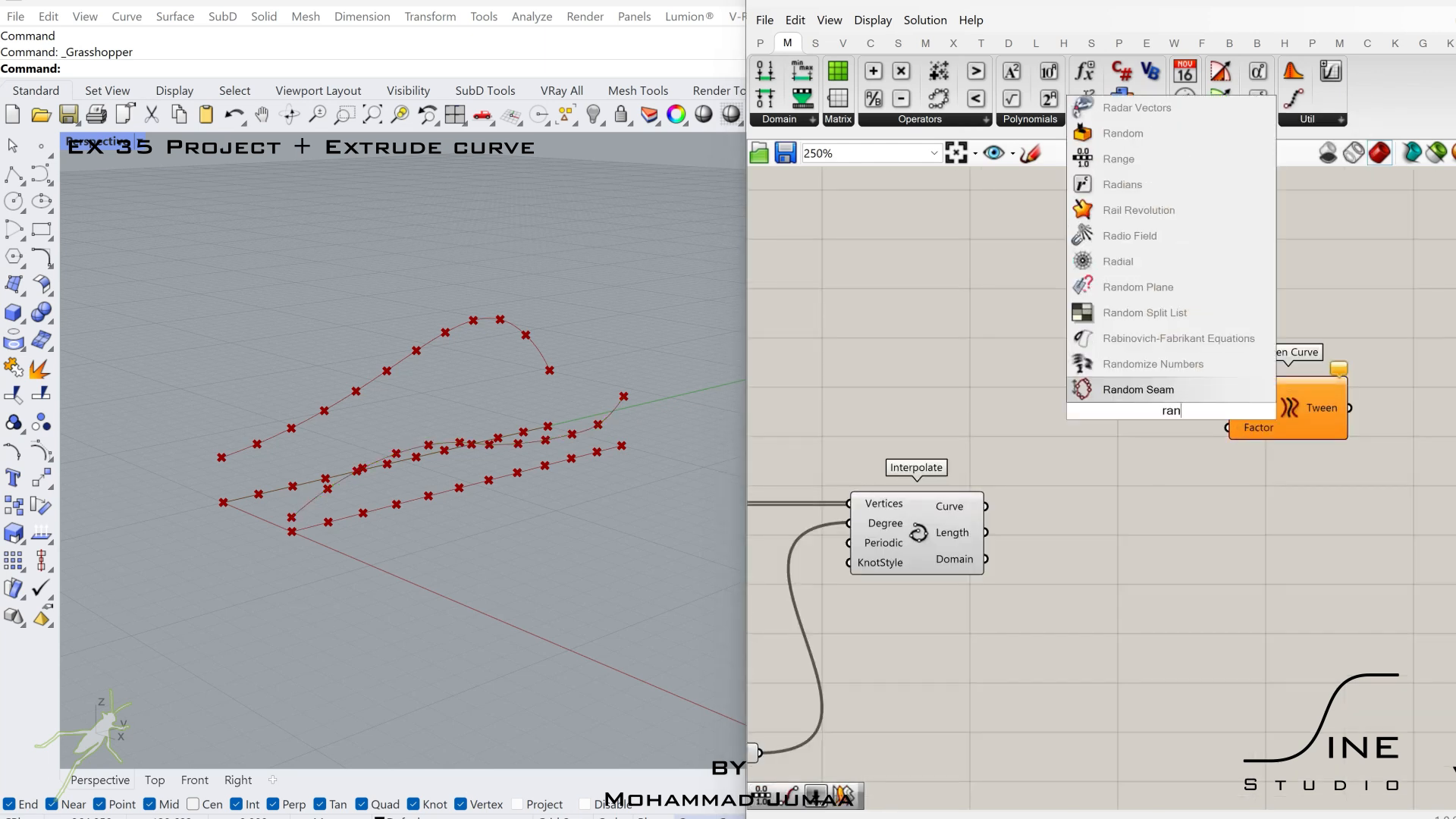
pyautogui.write('ge')
pyautogui.press('Return')
pyautogui.moveTo(1162, 411); pyautogui.dragTo(1168, 434)
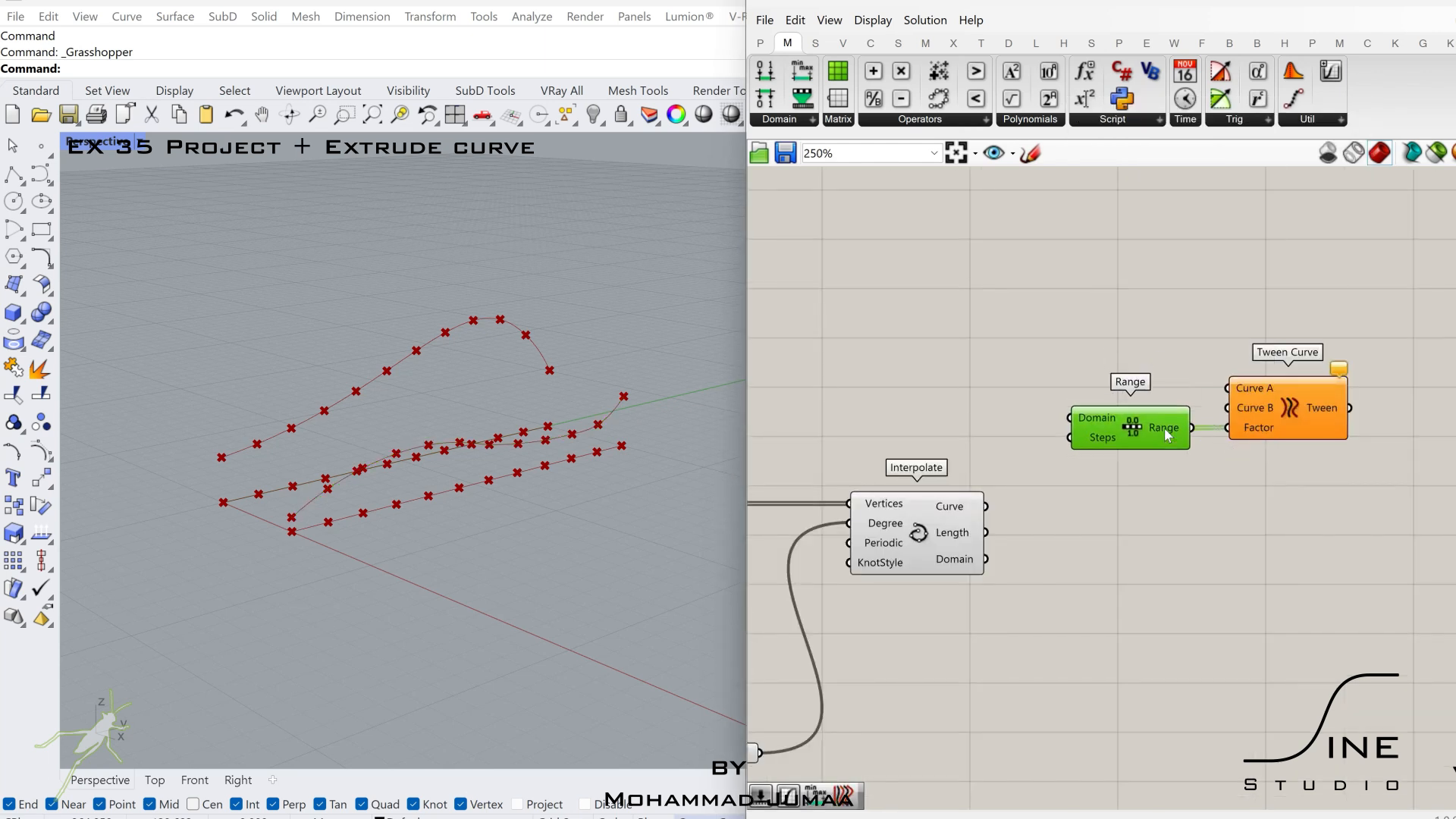
# Step: Add a number slider of 11 to drive the Range component's Steps input
pyautogui.doubleClick(1018, 403)
pyautogui.write('11')
pyautogui.press('Return')
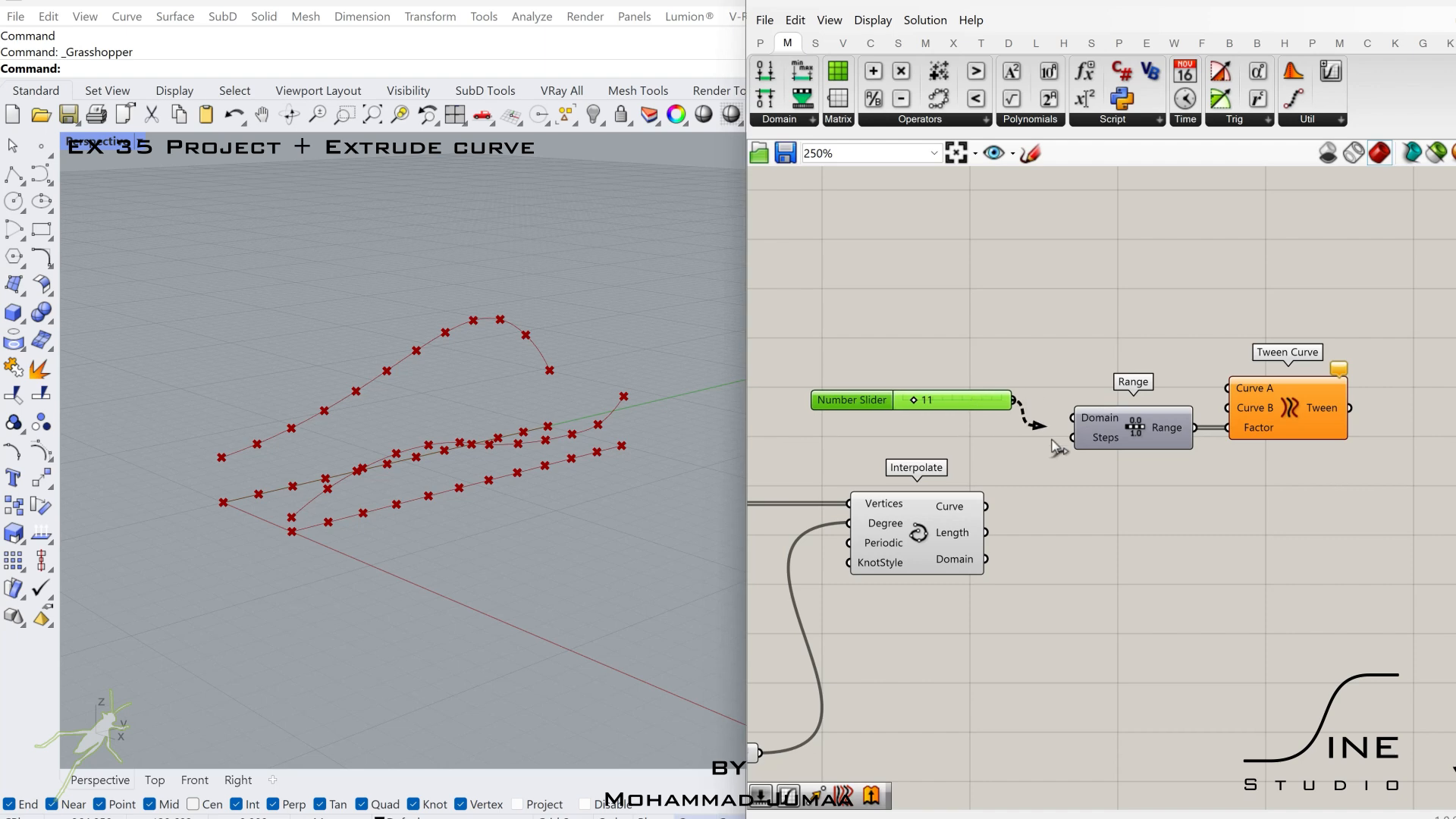
# Step: Connect the two interpolated curves to Tween Curve's Curve A and Curve B inputs and set the Range steps slider to 4
pyautogui.scroll(-3, 1146, 713)
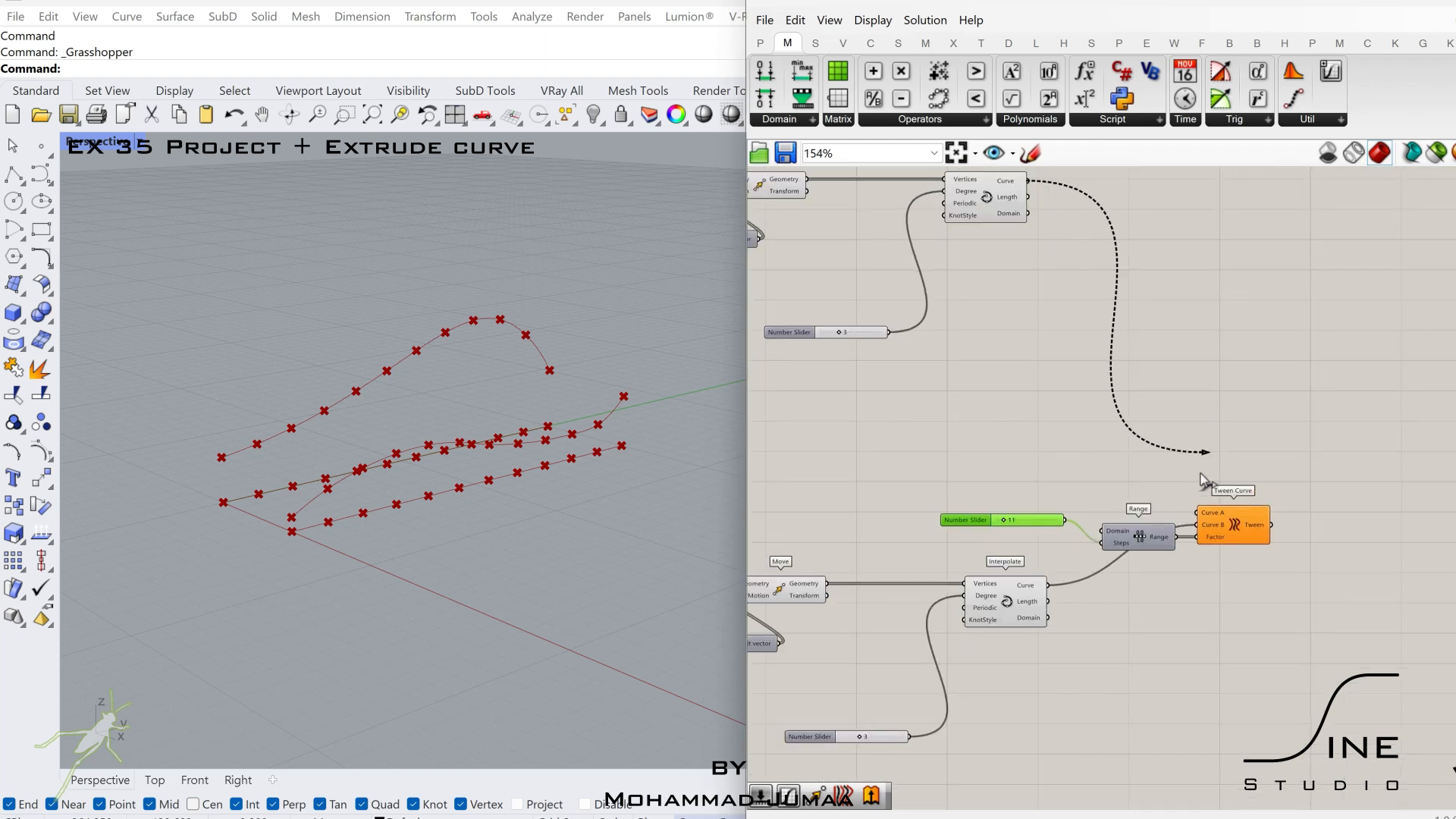
pyautogui.moveTo(1209, 512); pyautogui.dragTo(1209, 512)
pyautogui.scroll(4, 1091, 544)
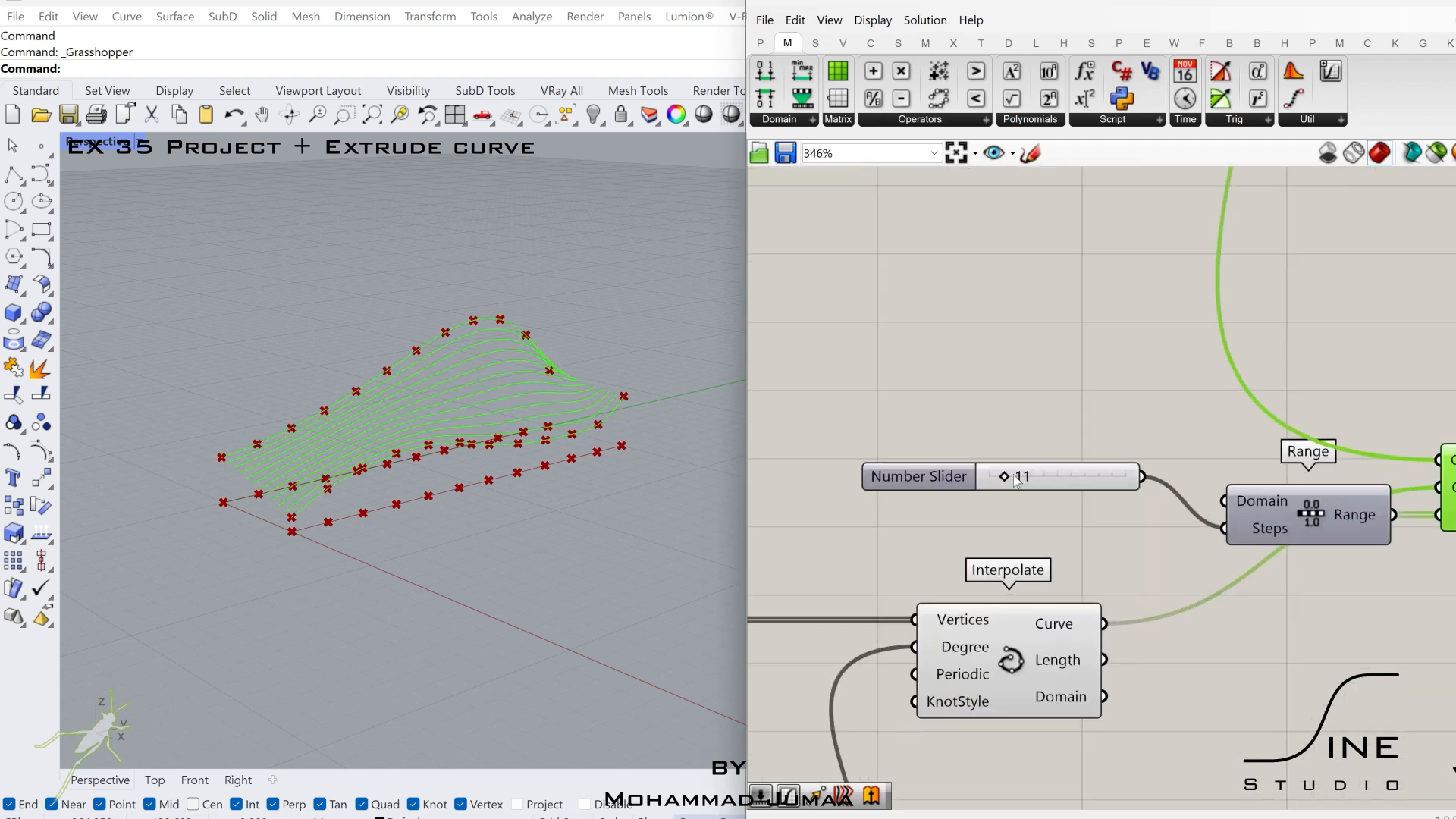
pyautogui.scroll(-2, 995, 483)
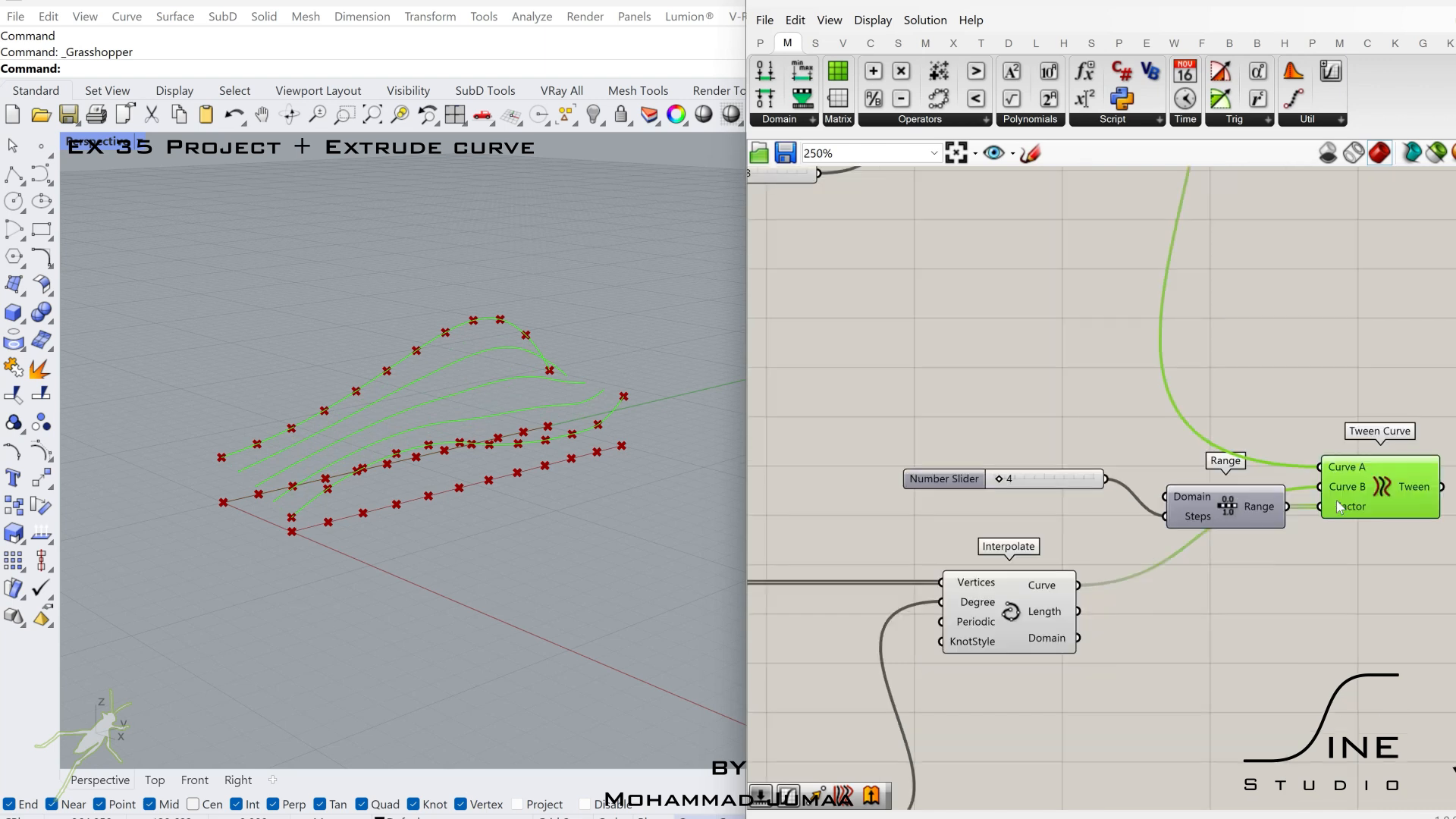
# Step: Add a Rebuild Curve component fed by the Tween output and hide the Tween Curve's preview
pyautogui.doubleClick(1317, 497)
pyautogui.write('rebul')
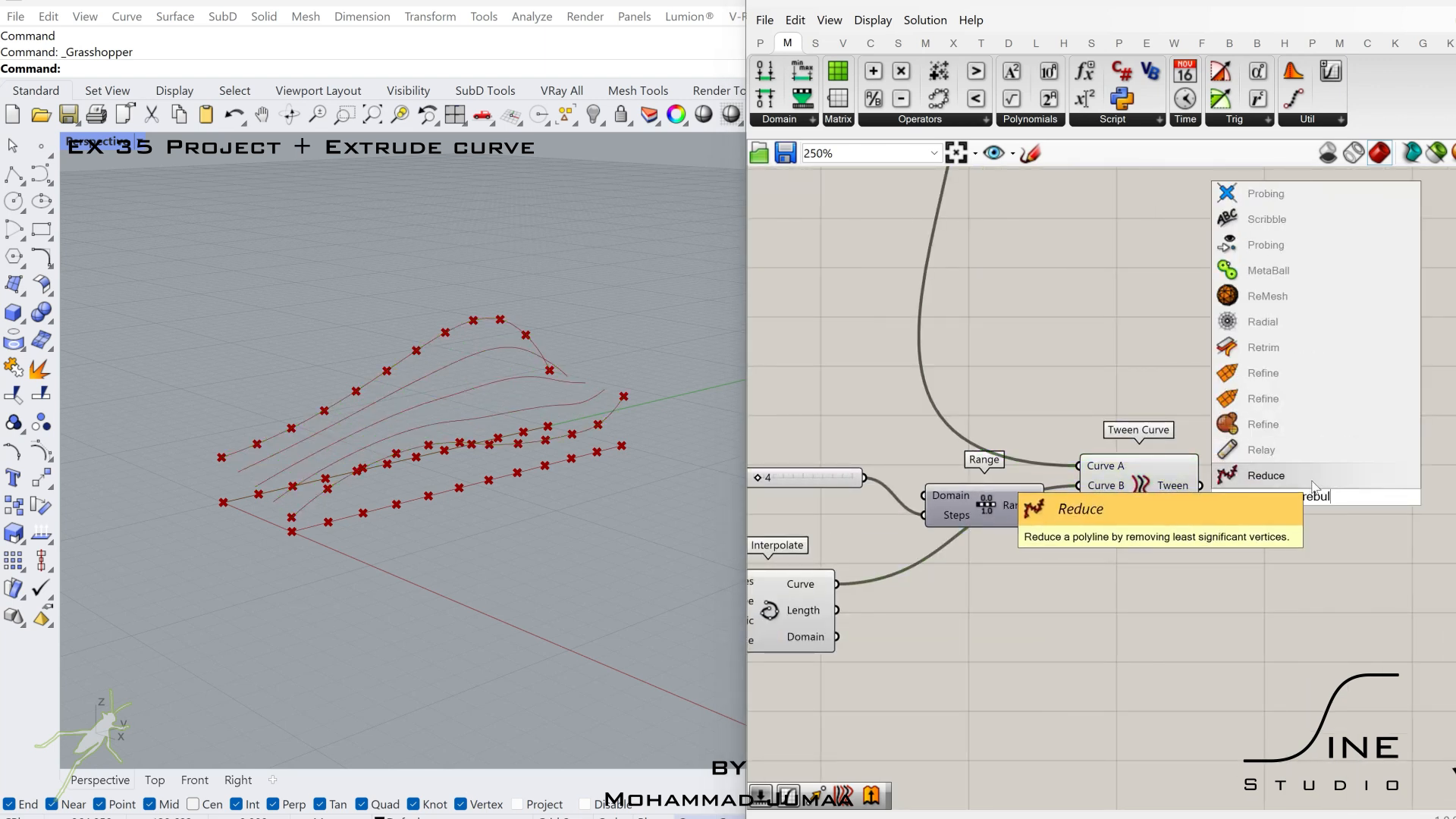
pyautogui.press('BackSpace')
pyautogui.click(1289, 450)
pyautogui.moveTo(1200, 486); pyautogui.dragTo(1401, 519)
pyautogui.click(1163, 498)
pyautogui.middleClick(1163, 498)
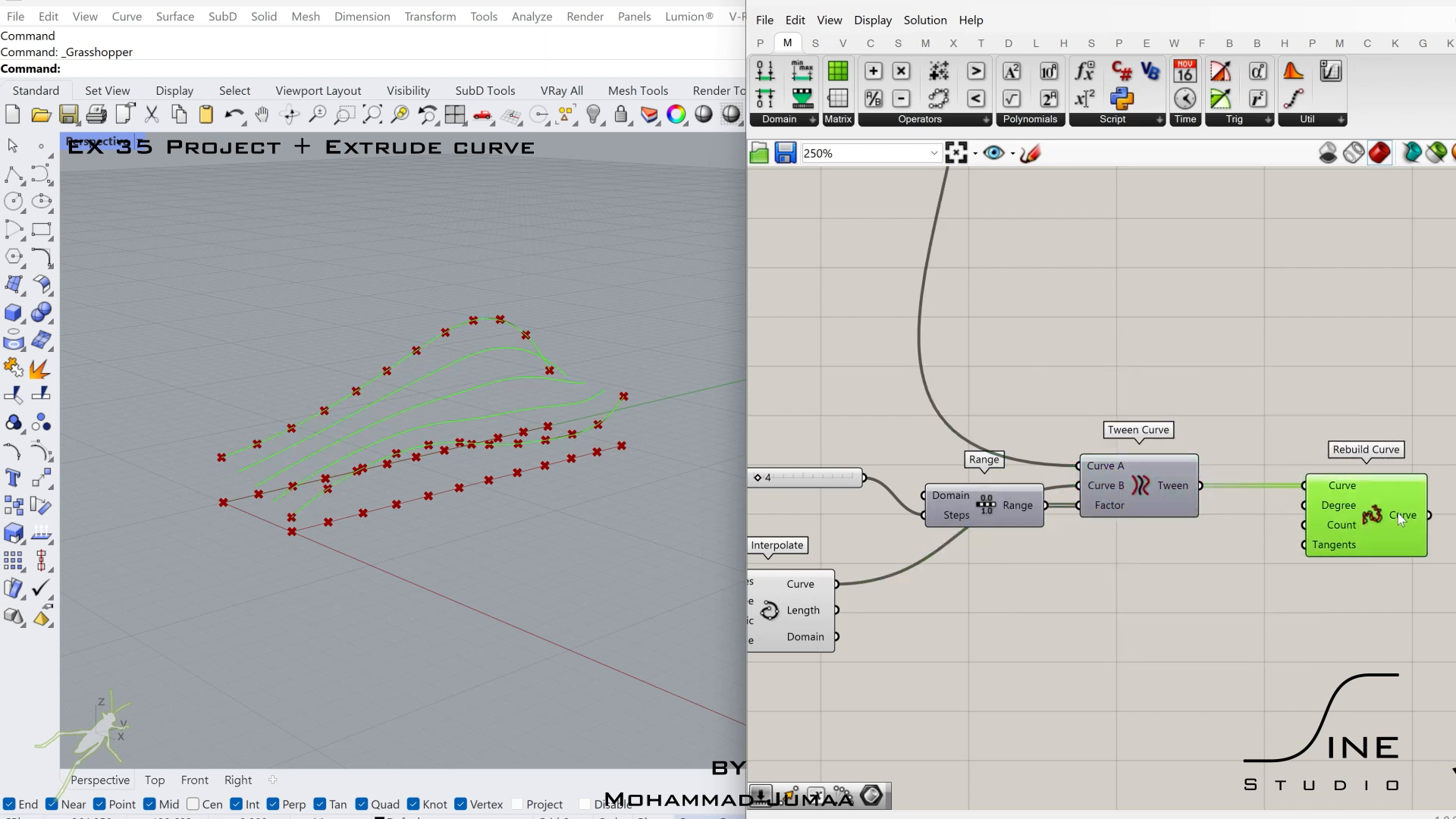
# Step: Drive Rebuild Curve's Degree with a slider of 3 and its Count with a slider of 11, reduced to 5
pyautogui.doubleClick(1244, 579)
pyautogui.write('3')
pyautogui.press('Return')
pyautogui.doubleClick(1248, 622)
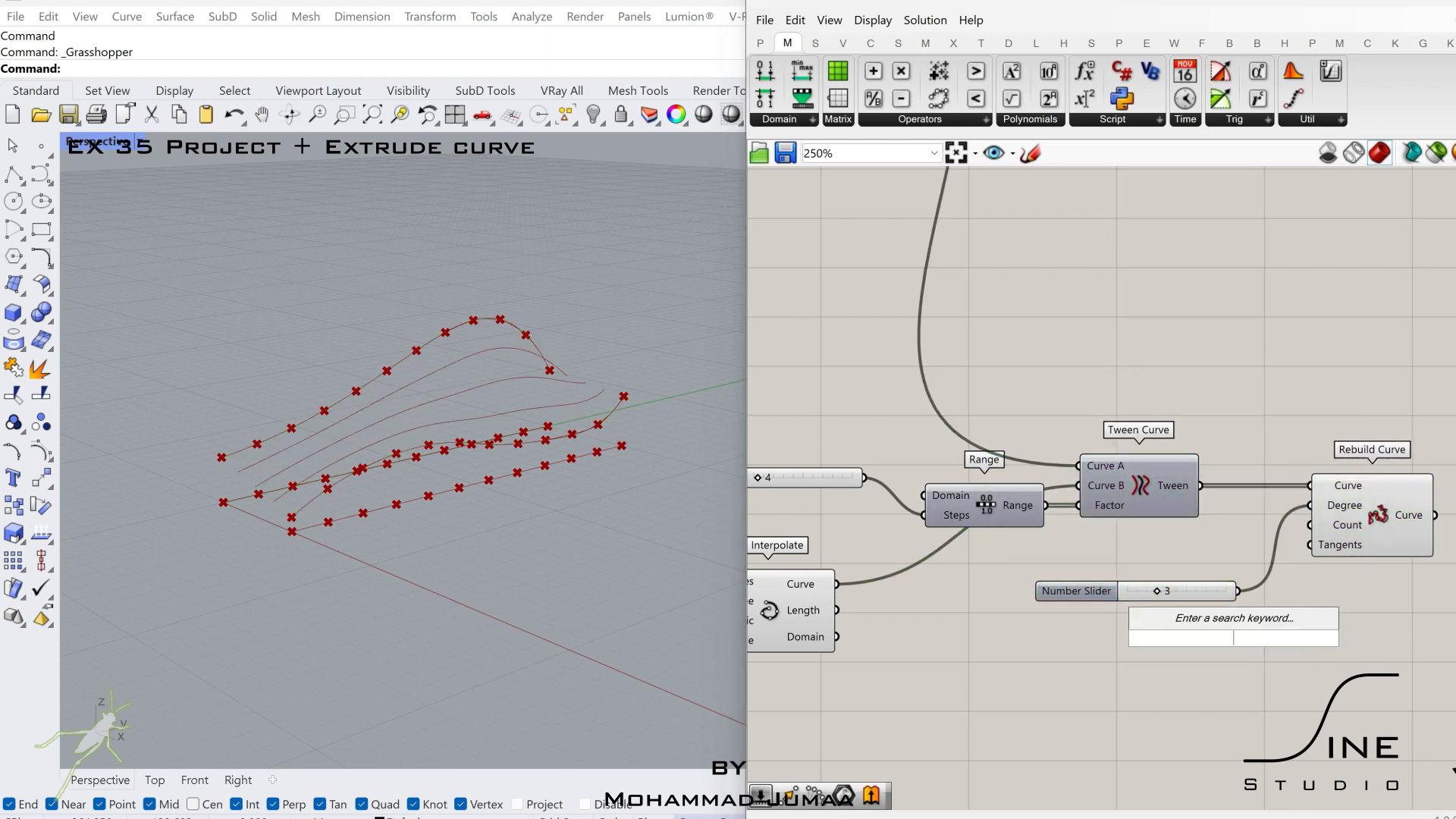
pyautogui.write('11')
pyautogui.press('Return')
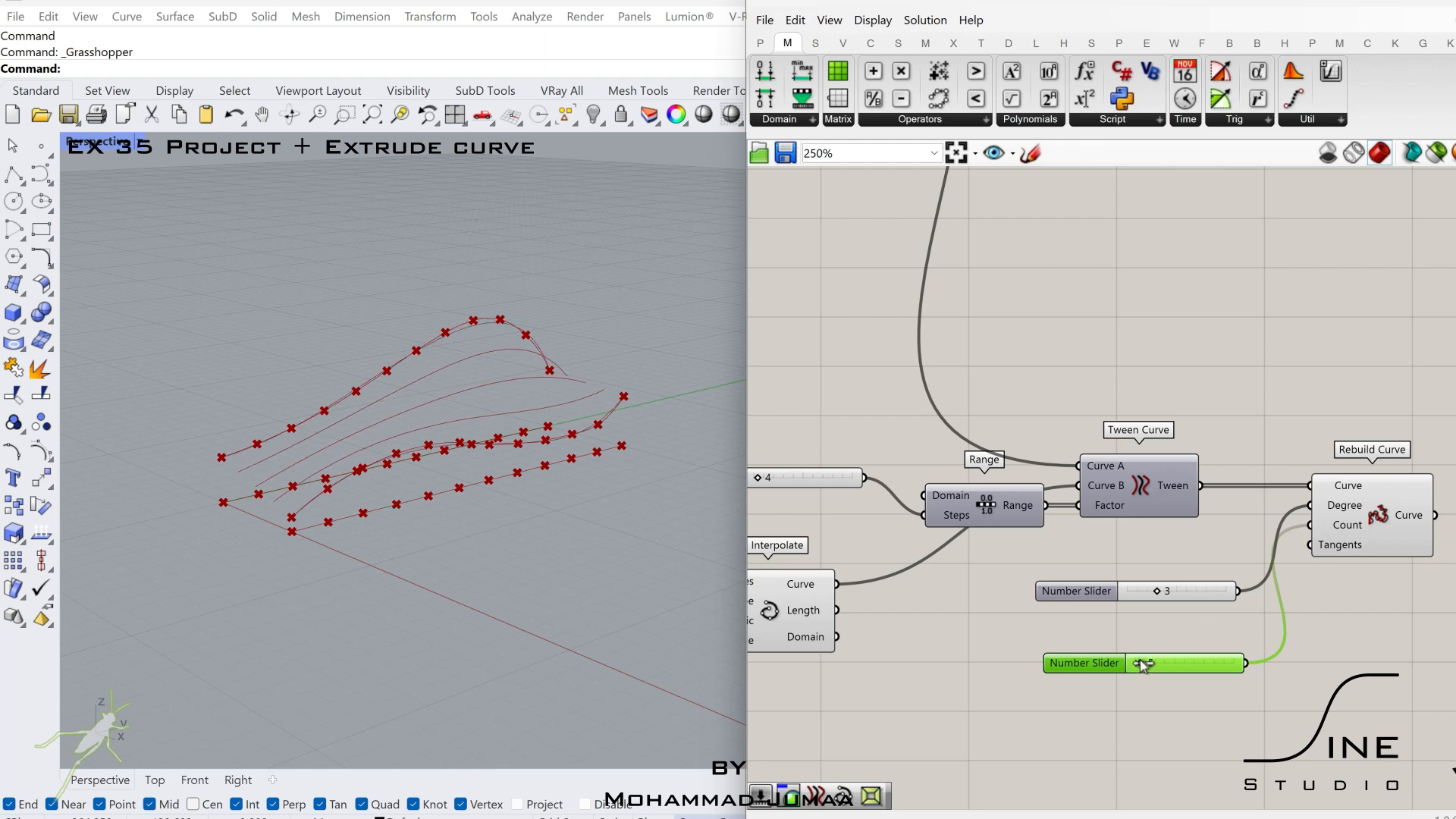
# Step: Hide the preview of all components in both curve definitions ahead of the tween
pyautogui.scroll(-6, 1081, 493)
pyautogui.moveTo(1122, 546); pyautogui.dragTo(1281, 576, button='right')
pyautogui.moveTo(1282, 686); pyautogui.dragTo(770, 338)
pyautogui.middleClick(823, 329)
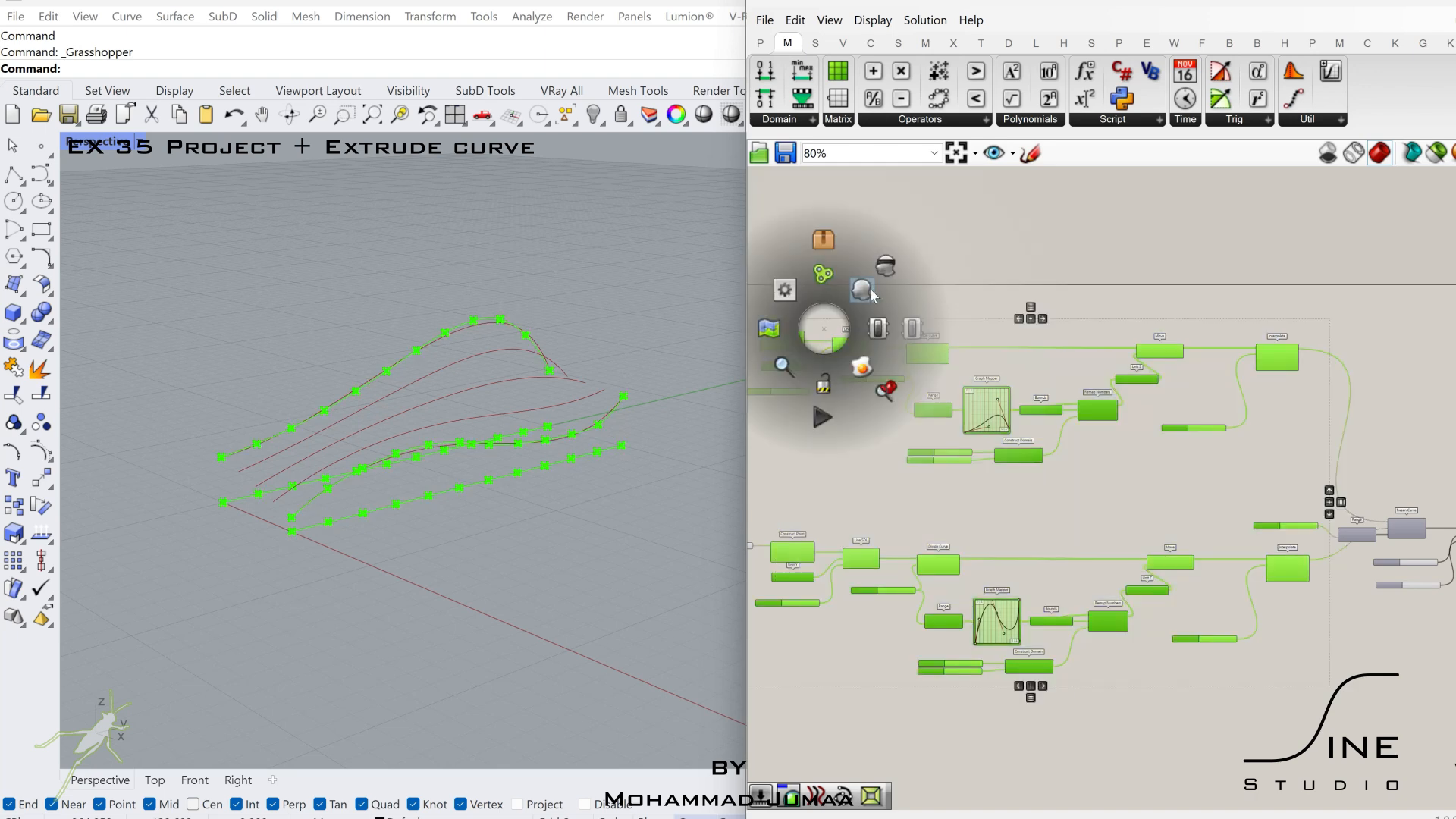
pyautogui.click(871, 291)
# Step: Set the Range steps slider to 6
pyautogui.moveTo(1418, 569); pyautogui.dragTo(1092, 546, button='right')
pyautogui.scroll(3, 1200, 549)
pyautogui.moveTo(872, 492); pyautogui.dragTo(1012, 484, button='right')
pyautogui.scroll(3, 1012, 484)
pyautogui.click(1011, 484)
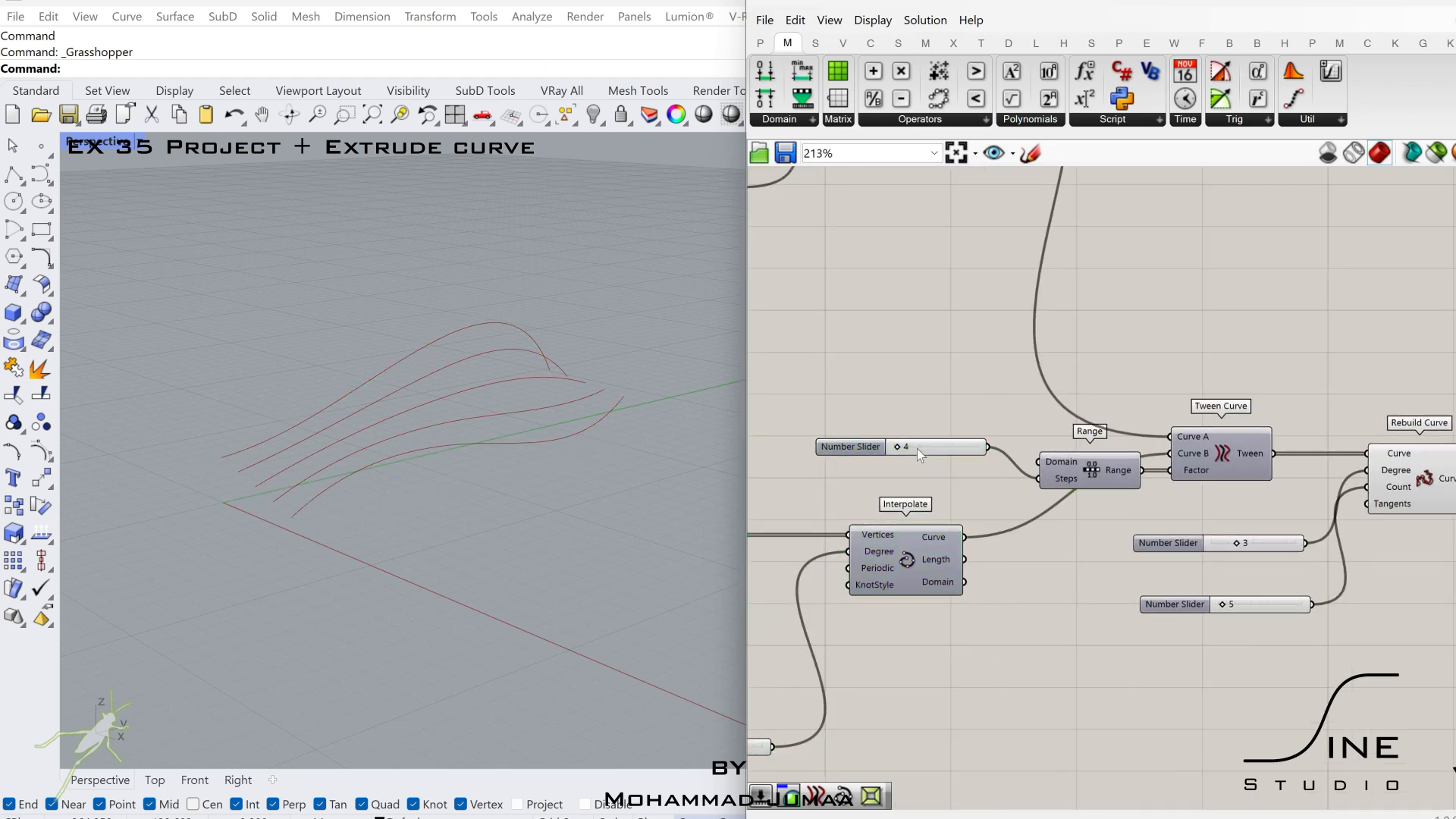
pyautogui.moveTo(898, 447)
pyautogui.mouseDown()
pyautogui.moveTo(911, 448)
pyautogui.moveTo(898, 453)
pyautogui.mouseUp()
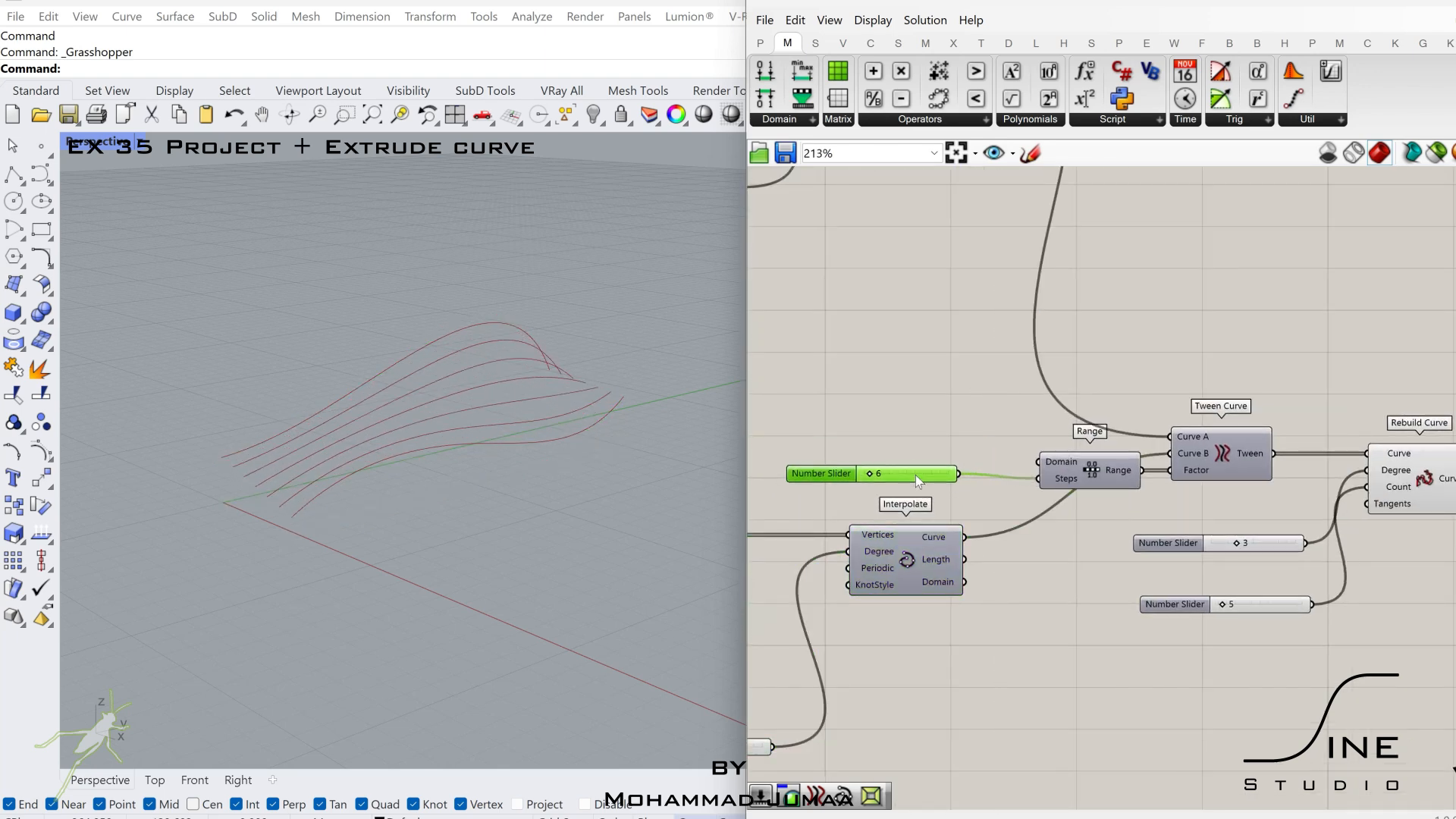
# Step: Add an Offset Curve component with its Curve input fed by the Rebuild Curve output
pyautogui.moveTo(916, 475); pyautogui.dragTo(583, 478, button='right')
pyautogui.doubleClick(1294, 477)
pyautogui.write('off')
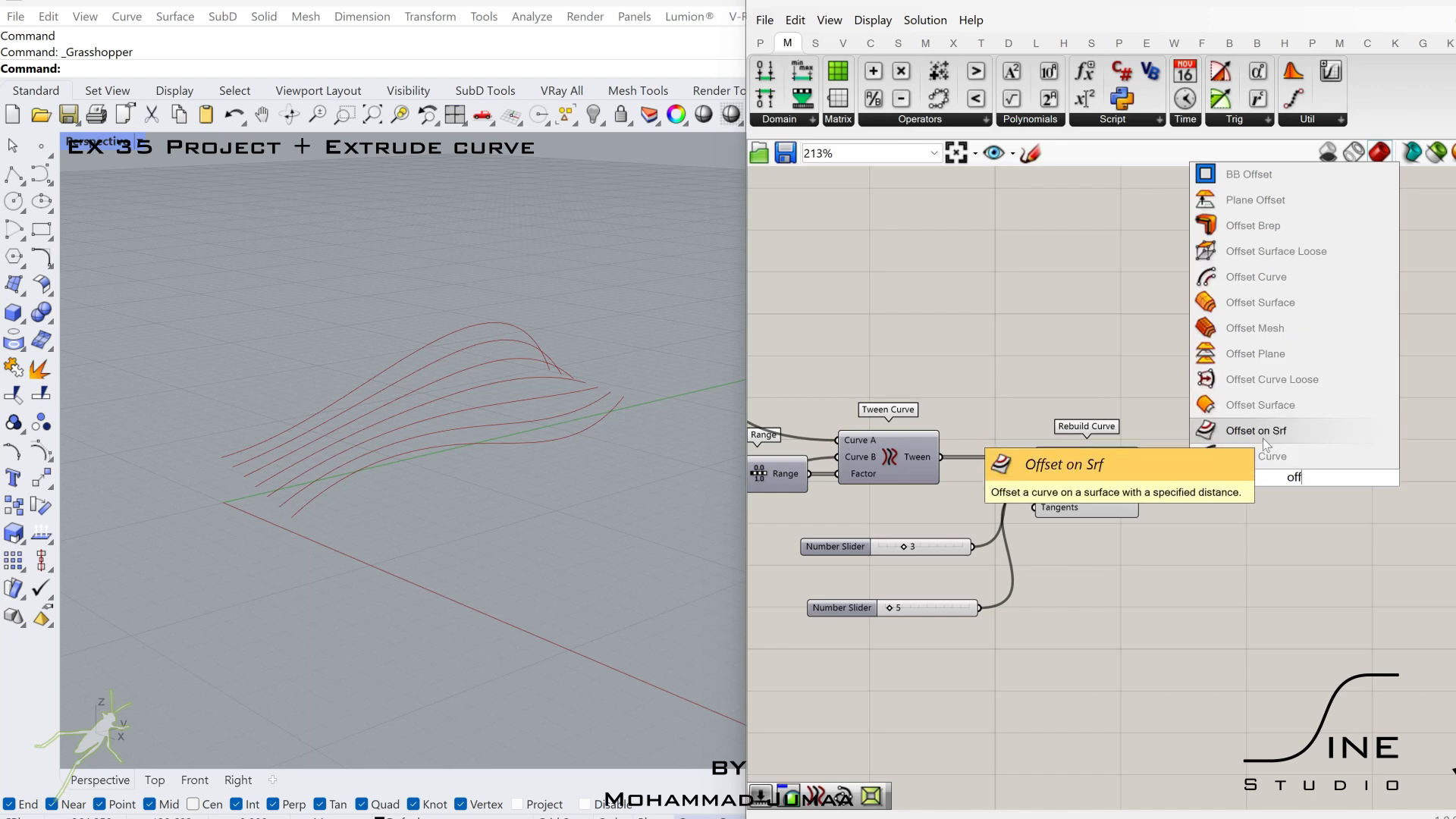
pyautogui.click(1265, 454)
pyautogui.moveTo(1244, 447); pyautogui.dragTo(1330, 461)
pyautogui.click(1214, 562)
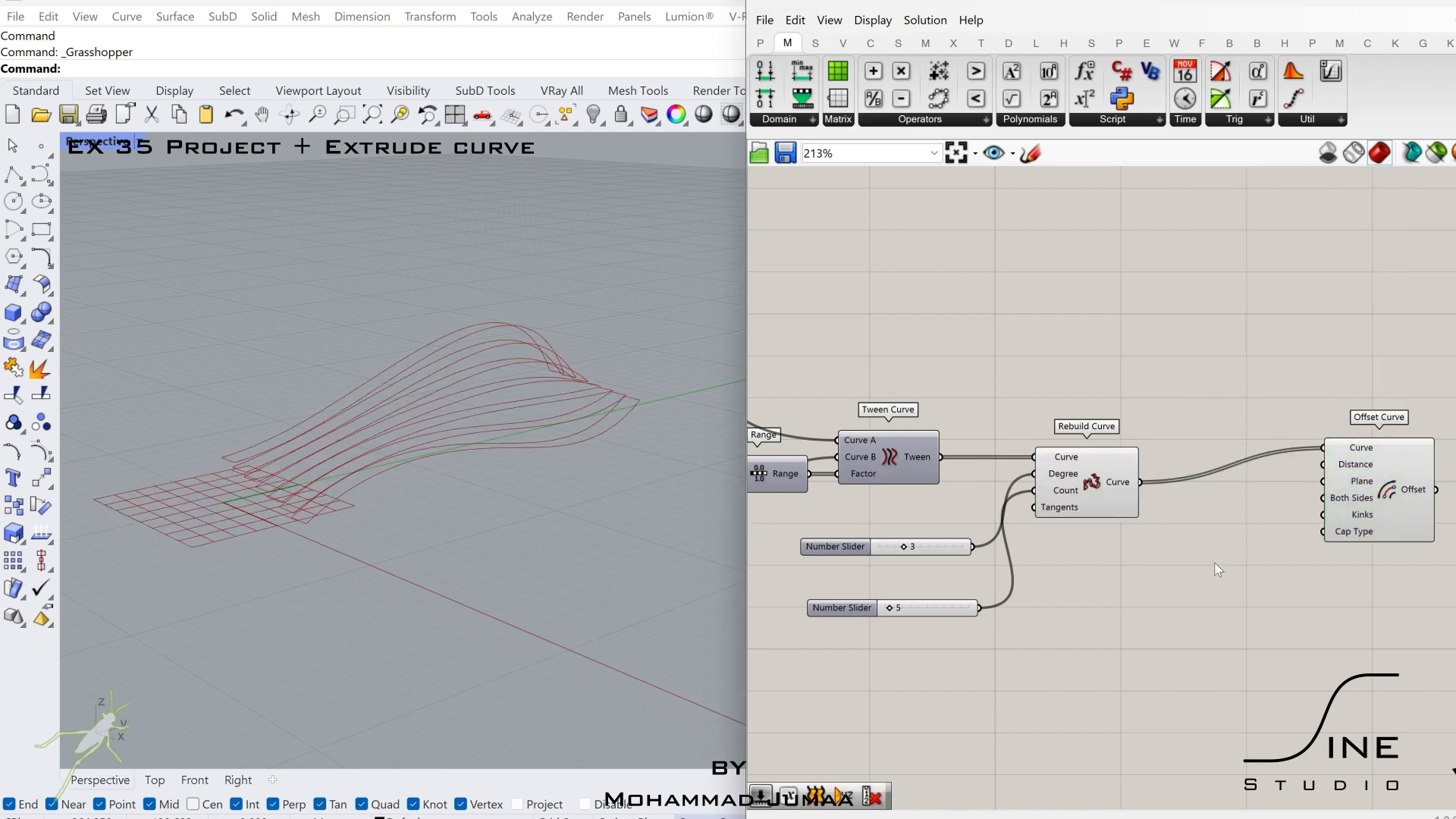
# Step: Add a YZ Plane component and connect it to the Offset Curve's Plane input
pyautogui.doubleClick(1213, 562)
pyautogui.write('yz')
pyautogui.click(1207, 543)
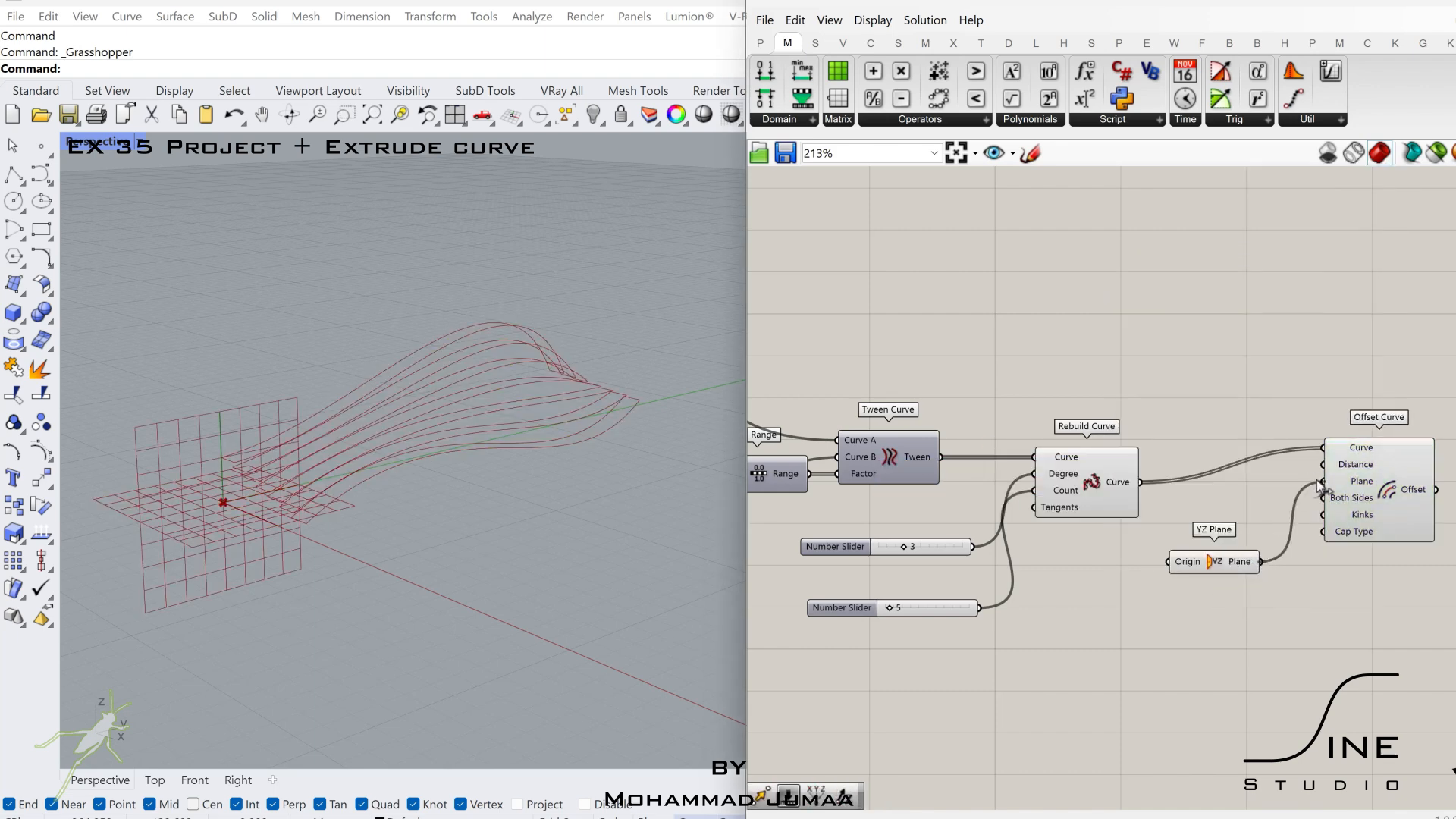
pyautogui.moveTo(1332, 522); pyautogui.dragTo(1379, 528)
# Step: Move the Offset Curve and YZ Plane components farther from Rebuild Curve and hide the Offset Curve's preview
pyautogui.moveTo(1359, 564); pyautogui.dragTo(1216, 548, button='right')
pyautogui.moveTo(1276, 506); pyautogui.dragTo(1394, 525)
pyautogui.moveTo(1069, 549); pyautogui.dragTo(1229, 548)
pyautogui.click(1065, 552)
pyautogui.click(1395, 496)
pyautogui.middleClick(1403, 494)
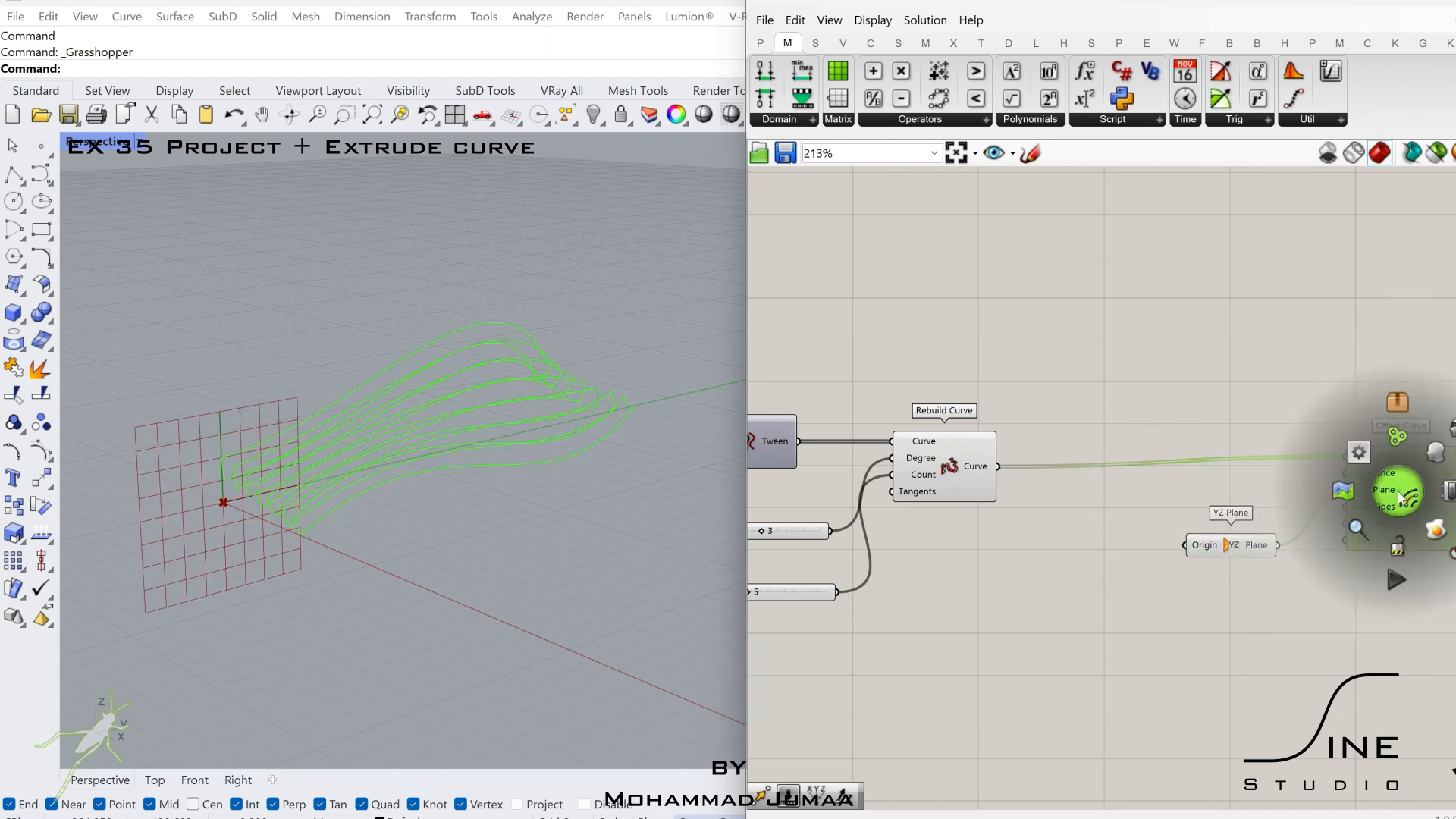
pyautogui.click(1436, 453)
# Step: Add End Points and Project components between Rebuild Curve and Offset Curve
pyautogui.doubleClick(1170, 478)
pyautogui.write('end')
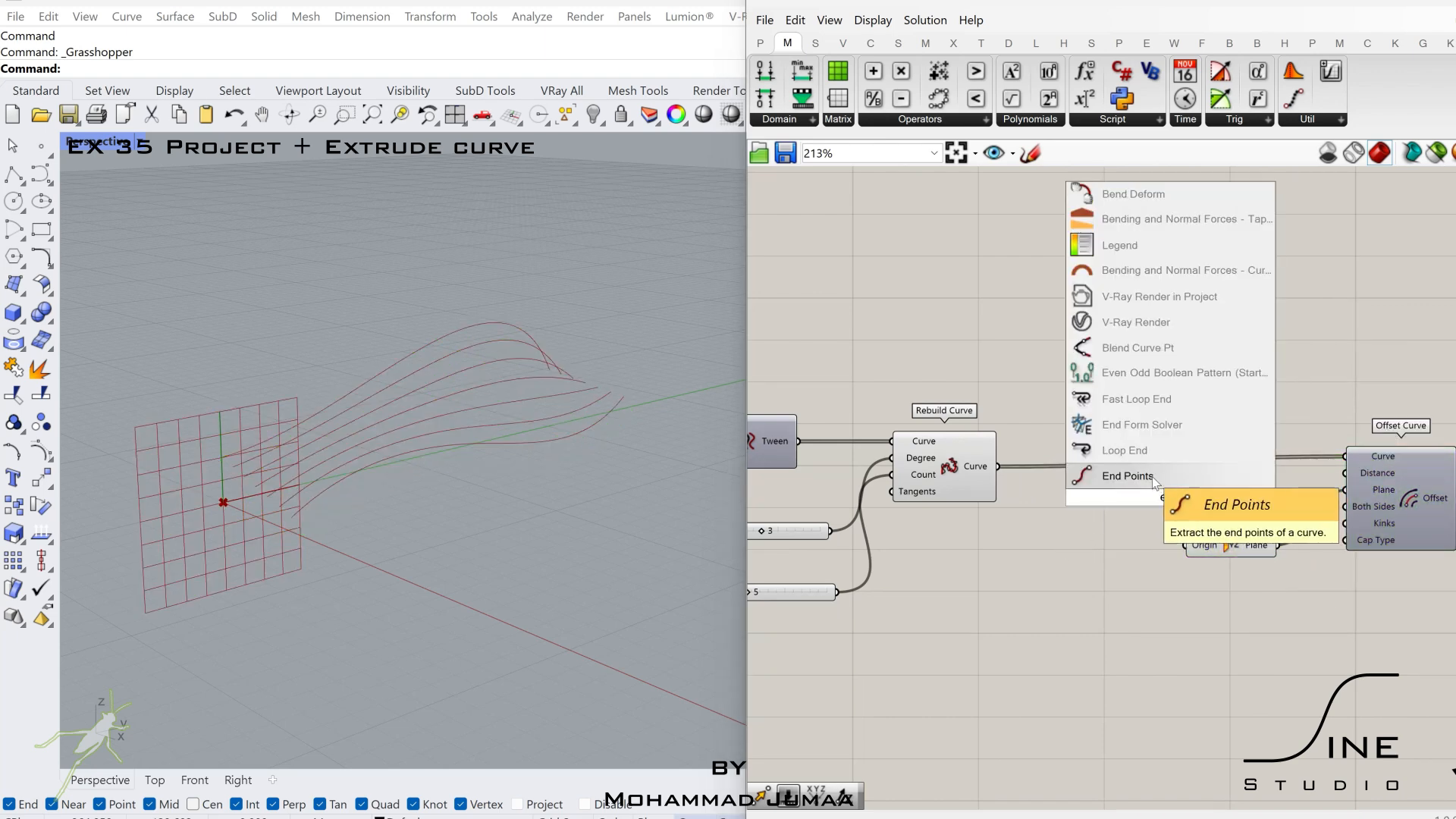
pyautogui.click(1150, 476)
pyautogui.doubleClick(1118, 533)
pyautogui.write('project')
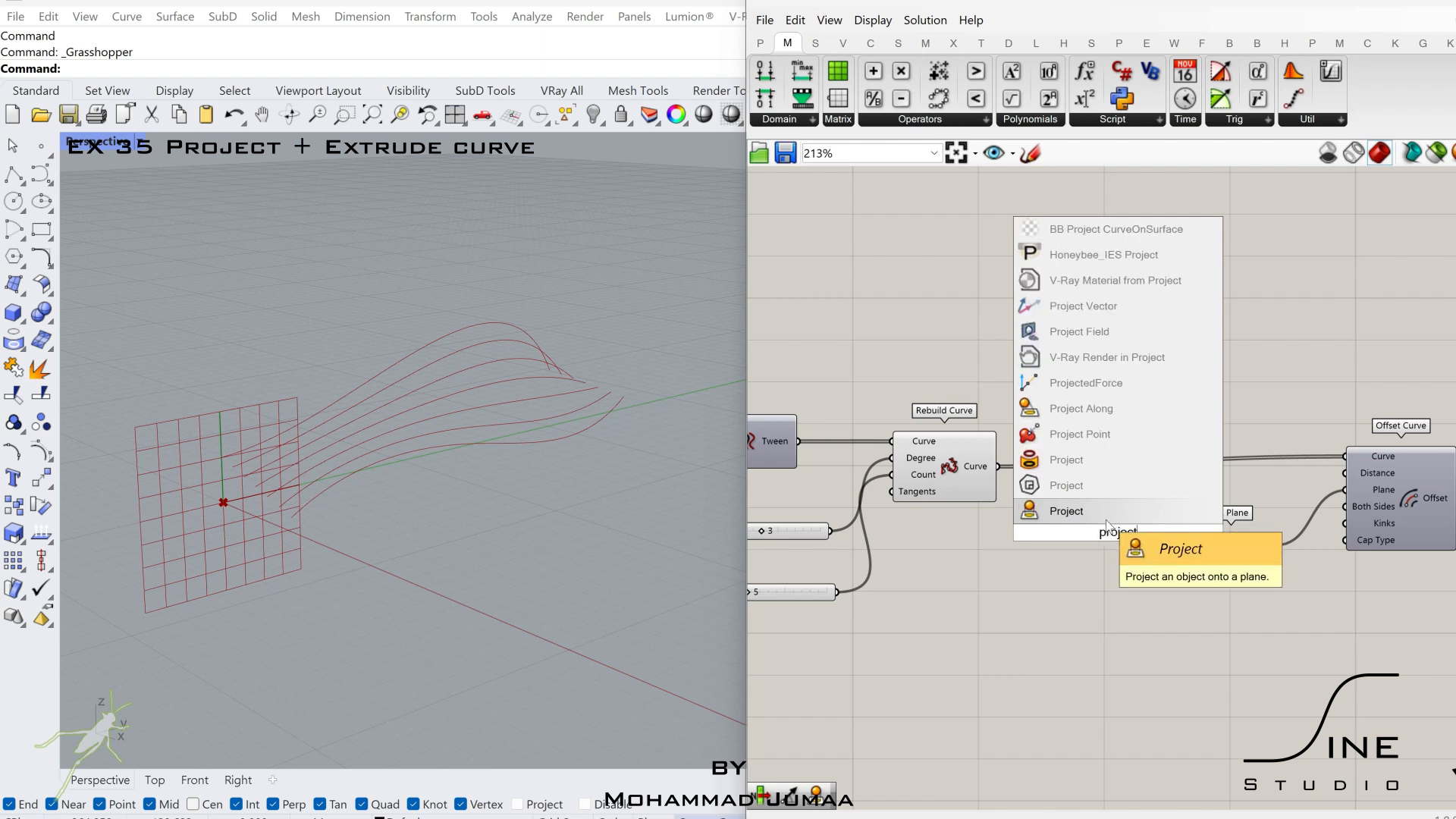
pyautogui.click(1107, 523)
pyautogui.moveTo(1119, 535); pyautogui.dragTo(1230, 414)
pyautogui.moveTo(1179, 503); pyautogui.dragTo(1100, 491)
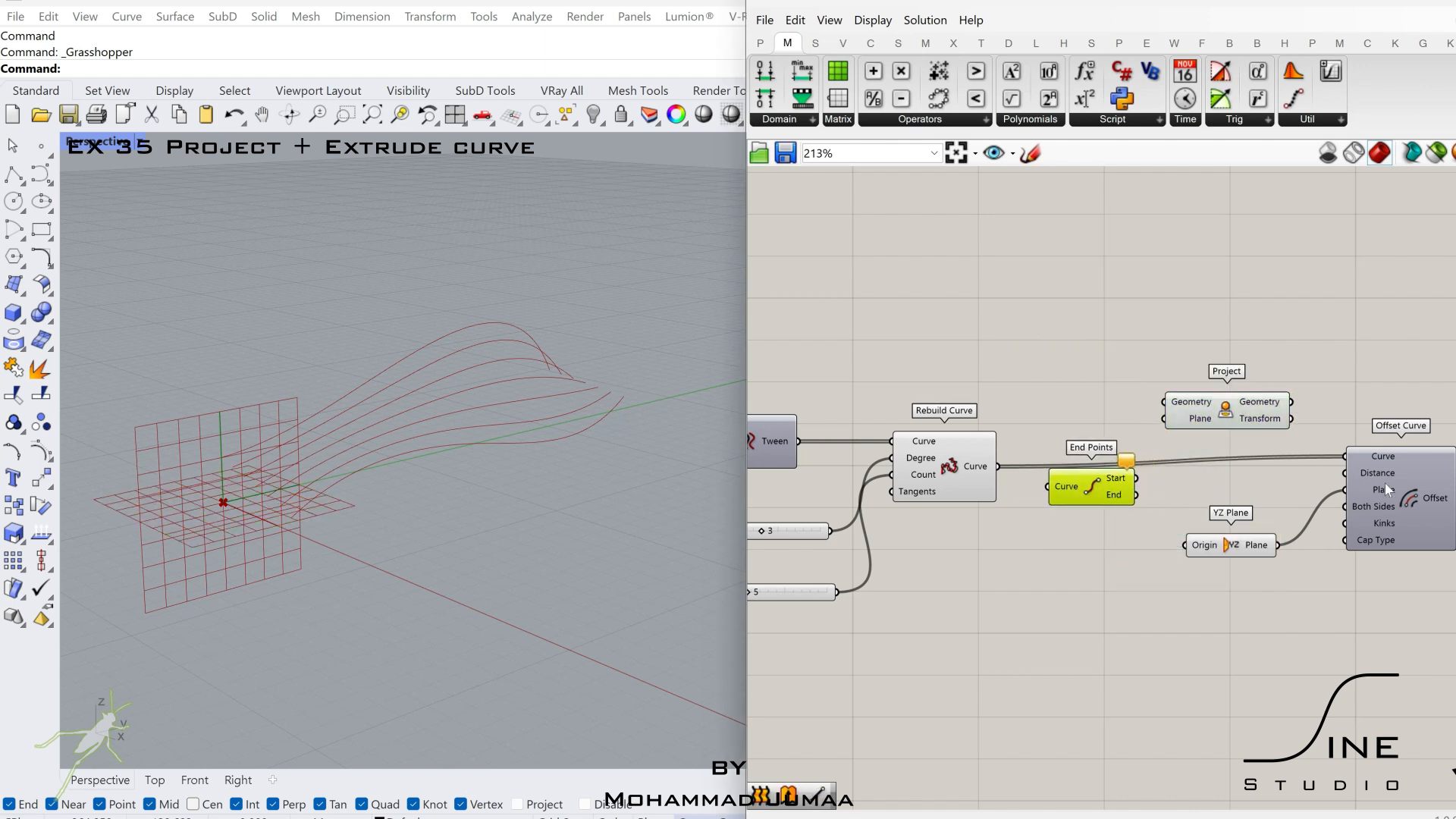
# Step: Move Offset Curve and YZ Plane farther along and shift the Project component to make room after End Points
pyautogui.moveTo(1385, 483); pyautogui.dragTo(1399, 518)
pyautogui.moveTo(1450, 455); pyautogui.dragTo(1255, 643)
pyautogui.moveTo(1194, 543); pyautogui.dragTo(1434, 550)
pyautogui.click(1334, 515)
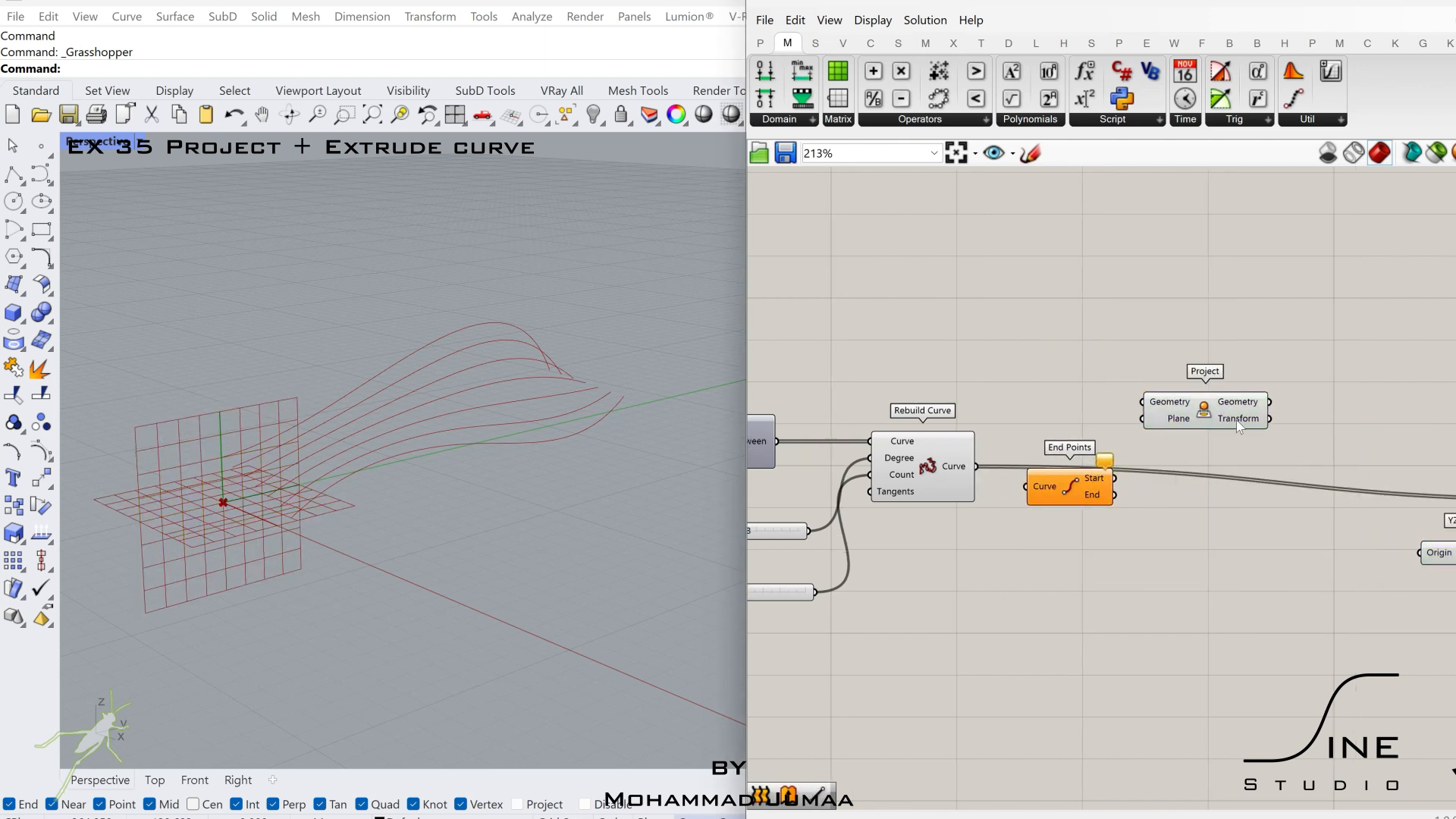
pyautogui.moveTo(1218, 411); pyautogui.dragTo(1273, 426)
# Step: Add a Line component beneath the Project component
pyautogui.doubleClick(1278, 553)
pyautogui.write('line')
pyautogui.press('Return')
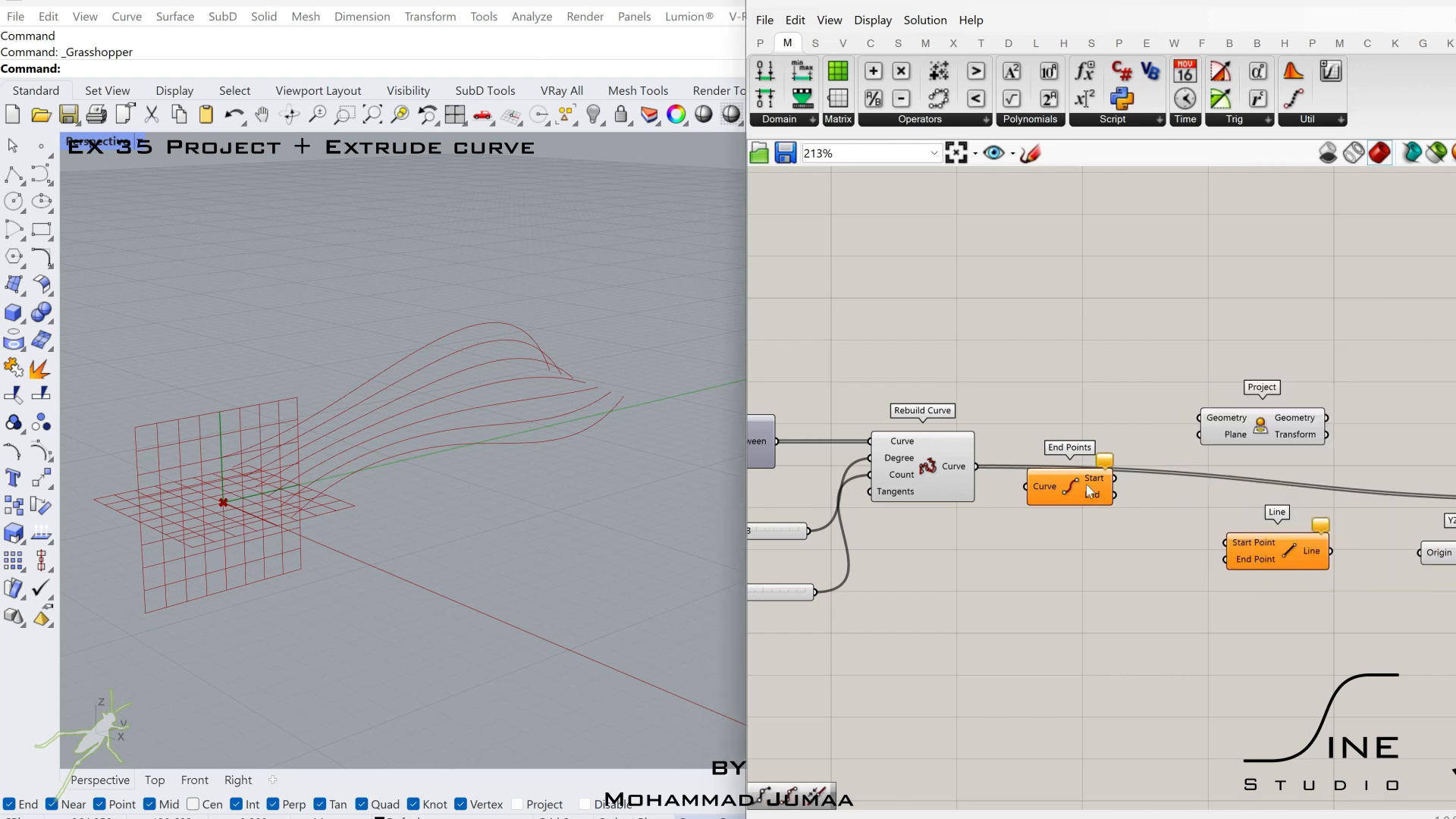
# Step: Feed the rebuilt curves to End Points, project their start points, and connect the start and projected points to Line
pyautogui.moveTo(1170, 425); pyautogui.dragTo(1210, 419)
pyautogui.moveTo(1236, 438); pyautogui.dragTo(1211, 489)
pyautogui.moveTo(1262, 540); pyautogui.dragTo(1343, 419)
pyautogui.click(1107, 468)
pyautogui.click(1381, 414)
pyautogui.moveTo(1332, 450); pyautogui.dragTo(1295, 446, button='right')
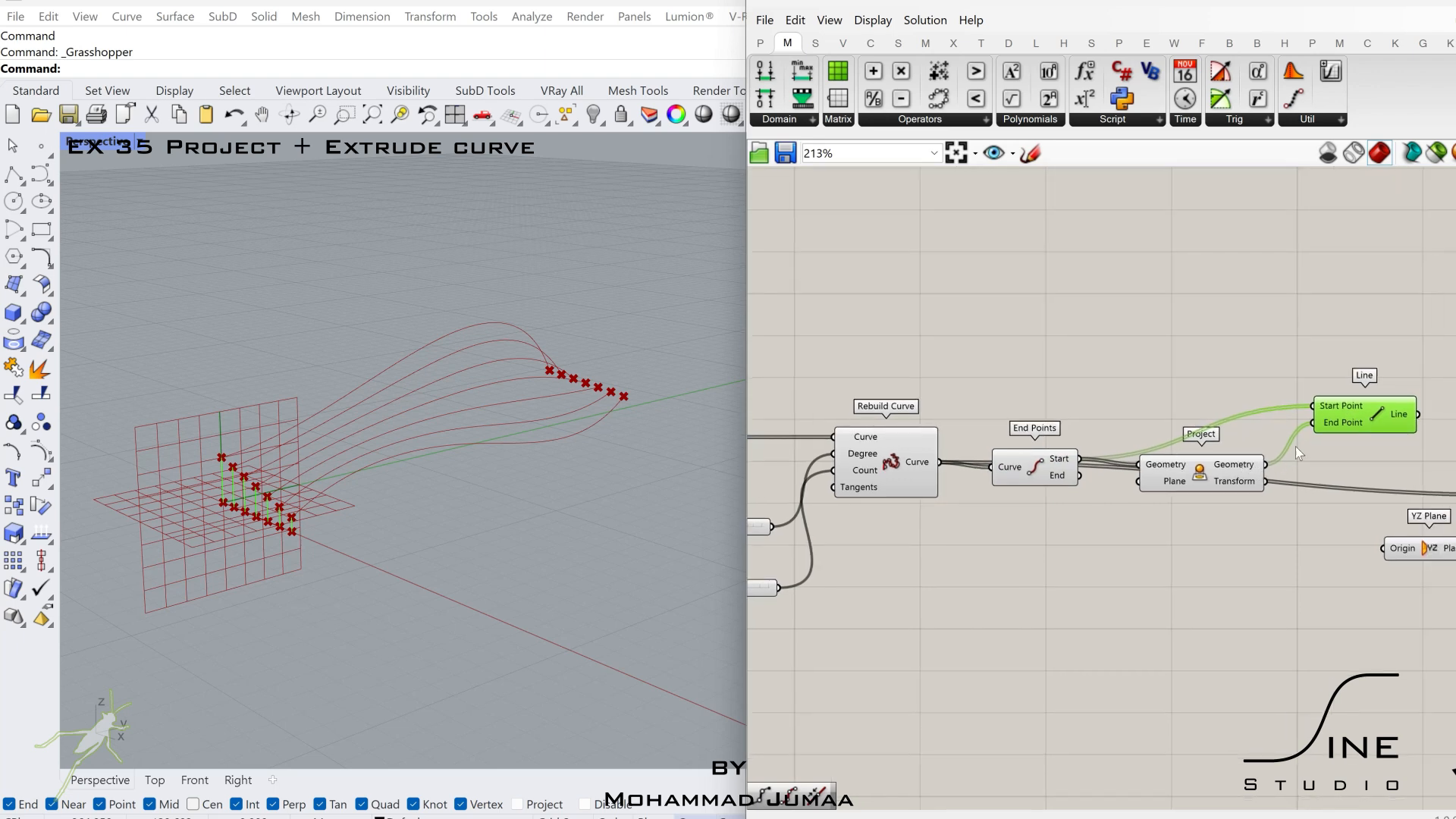
# Step: Duplicate the Project and Line components below the originals, removing any extra End Points copy
pyautogui.moveTo(1331, 357); pyautogui.dragTo(1045, 485)
pyautogui.keyDown('alt'); pyautogui.moveTo(1195, 477); pyautogui.dragTo(1203, 679); pyautogui.keyUp('alt')
pyautogui.click(1042, 678)
pyautogui.press('Delete')
# Step: Connect End Points' End output to the duplicated Project's Geometry and the duplicated Line's Start Point
pyautogui.moveTo(1074, 481); pyautogui.dragTo(1155, 663)
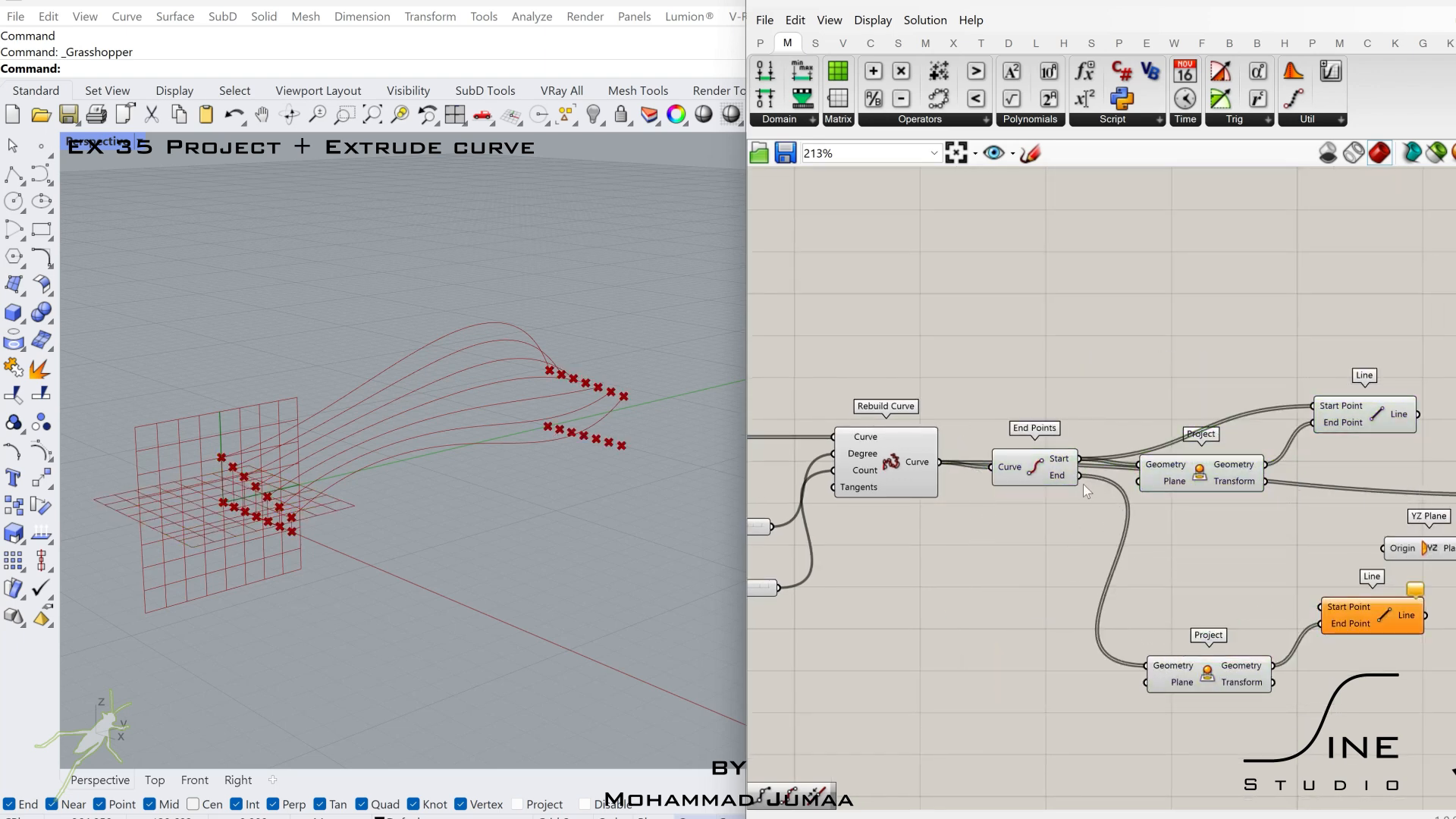
pyautogui.moveTo(1329, 607); pyautogui.dragTo(1323, 606)
pyautogui.click(1365, 615)
# Step: Move YZ Plane and Offset Curve farther along and add a Join Curves component fed by the first Line
pyautogui.moveTo(1206, 589); pyautogui.dragTo(783, 587, button='right')
pyautogui.moveTo(1306, 419); pyautogui.dragTo(1002, 590)
pyautogui.moveTo(1016, 549); pyautogui.dragTo(1284, 521)
pyautogui.doubleClick(1097, 390)
pyautogui.write('join')
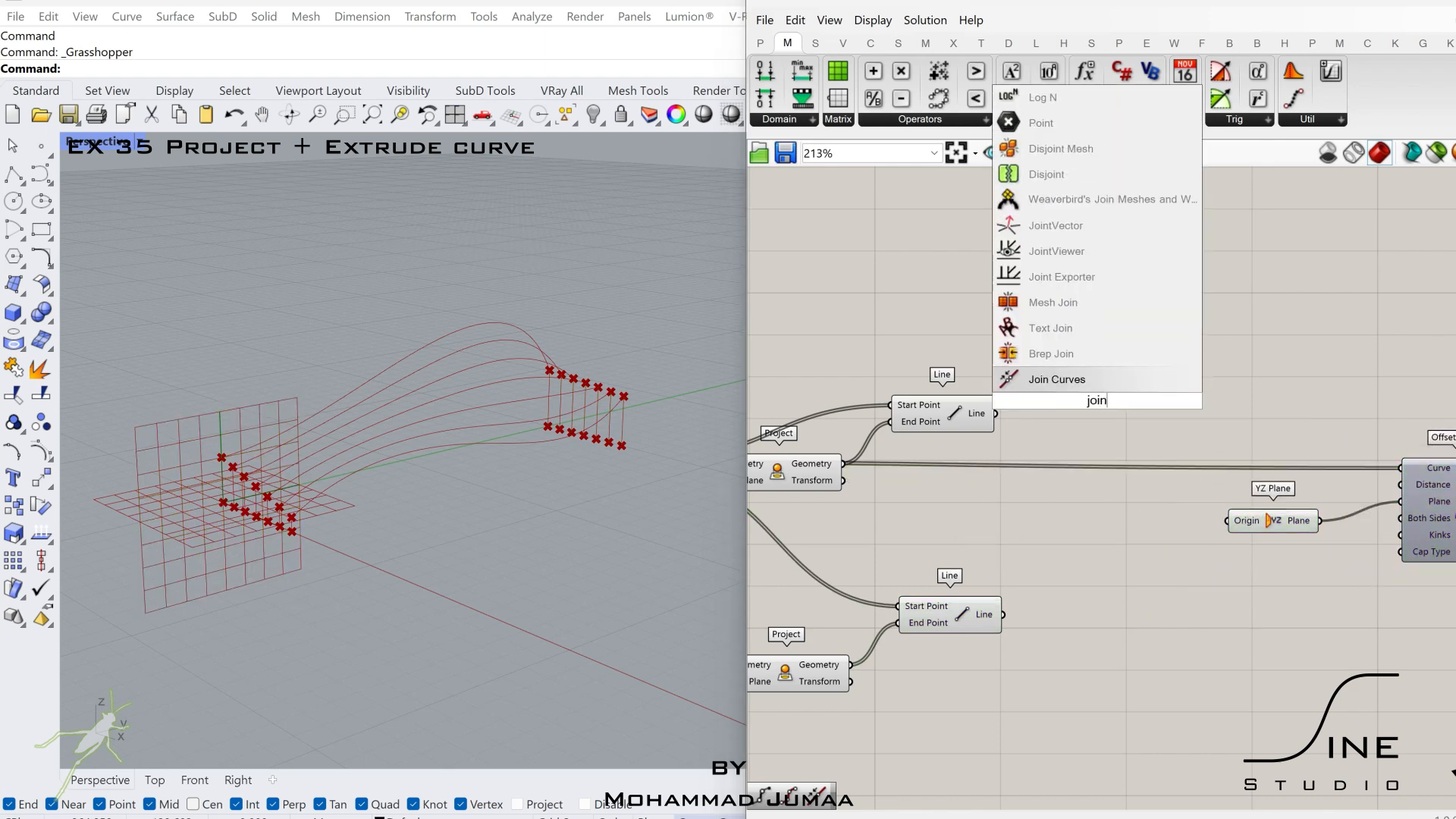
pyautogui.press('Return')
pyautogui.moveTo(1069, 392); pyautogui.dragTo(1089, 405)
# Step: Flatten the Join Curves component's Curves input and add the rebuilt curves and the second Line to it
pyautogui.rightClick(1092, 405)
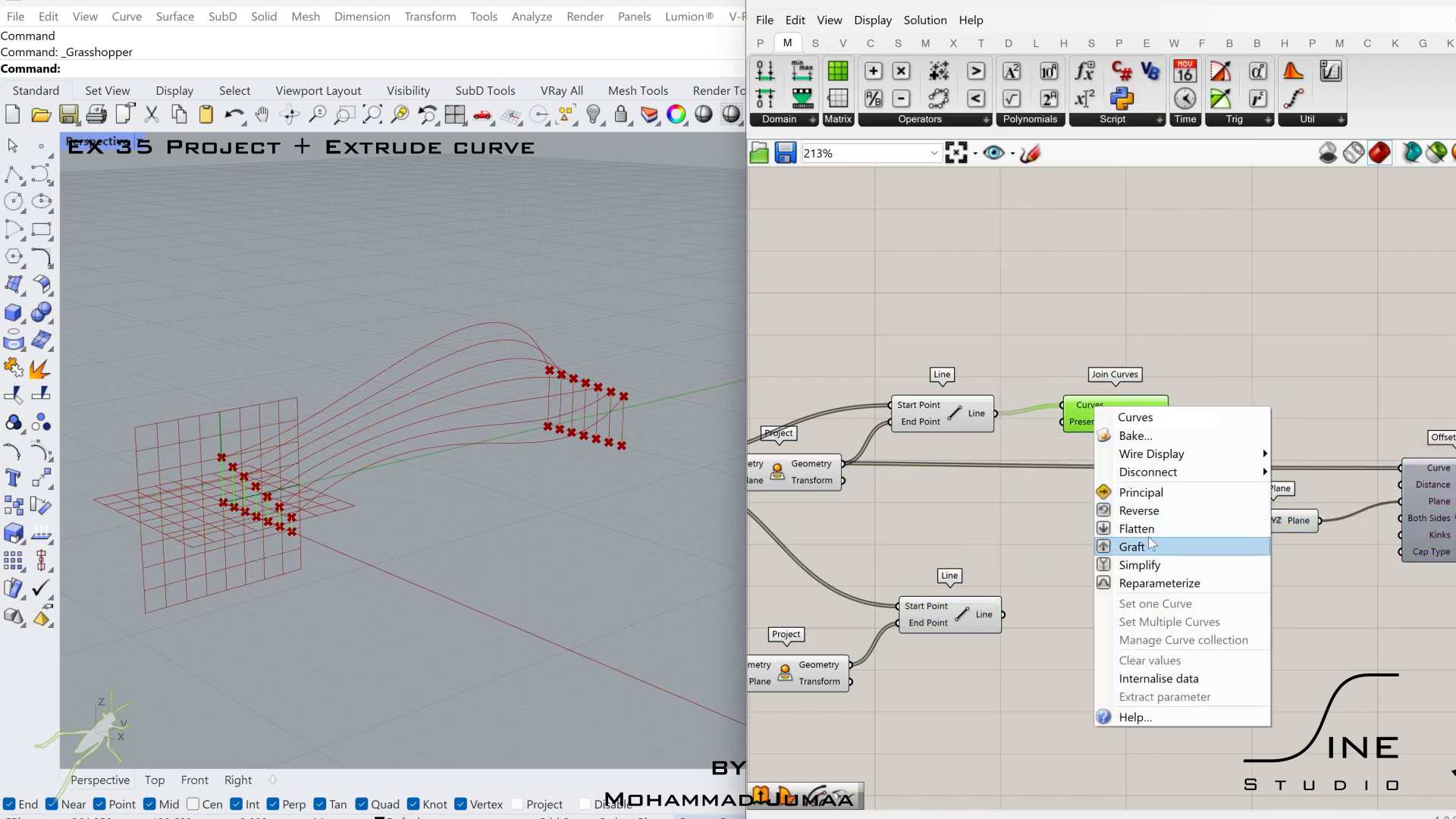
pyautogui.click(1144, 529)
pyautogui.moveTo(1033, 493); pyautogui.dragTo(1340, 497, button='right')
pyautogui.keyDown('shift'); pyautogui.moveTo(1354, 439); pyautogui.dragTo(1389, 486); pyautogui.keyUp('shift')
pyautogui.moveTo(1327, 542); pyautogui.dragTo(1267, 547, button='right')
pyautogui.keyDown('shift'); pyautogui.moveTo(1250, 625); pyautogui.dragTo(1270, 480); pyautogui.keyUp('shift')
# Step: Hide the preview of the Rebuild Curve, End Points, both Project and both Line components
pyautogui.scroll(-2, 1213, 417)
pyautogui.moveTo(1229, 422); pyautogui.dragTo(1378, 439, button='right')
pyautogui.moveTo(1395, 394); pyautogui.dragTo(948, 607)
pyautogui.middleClick(1118, 471)
pyautogui.click(1172, 512)
# Step: Hide the YZ Plane component's preview
pyautogui.moveTo(1264, 424); pyautogui.dragTo(940, 433, button='right')
pyautogui.moveTo(1114, 515); pyautogui.dragTo(1193, 521, button='right')
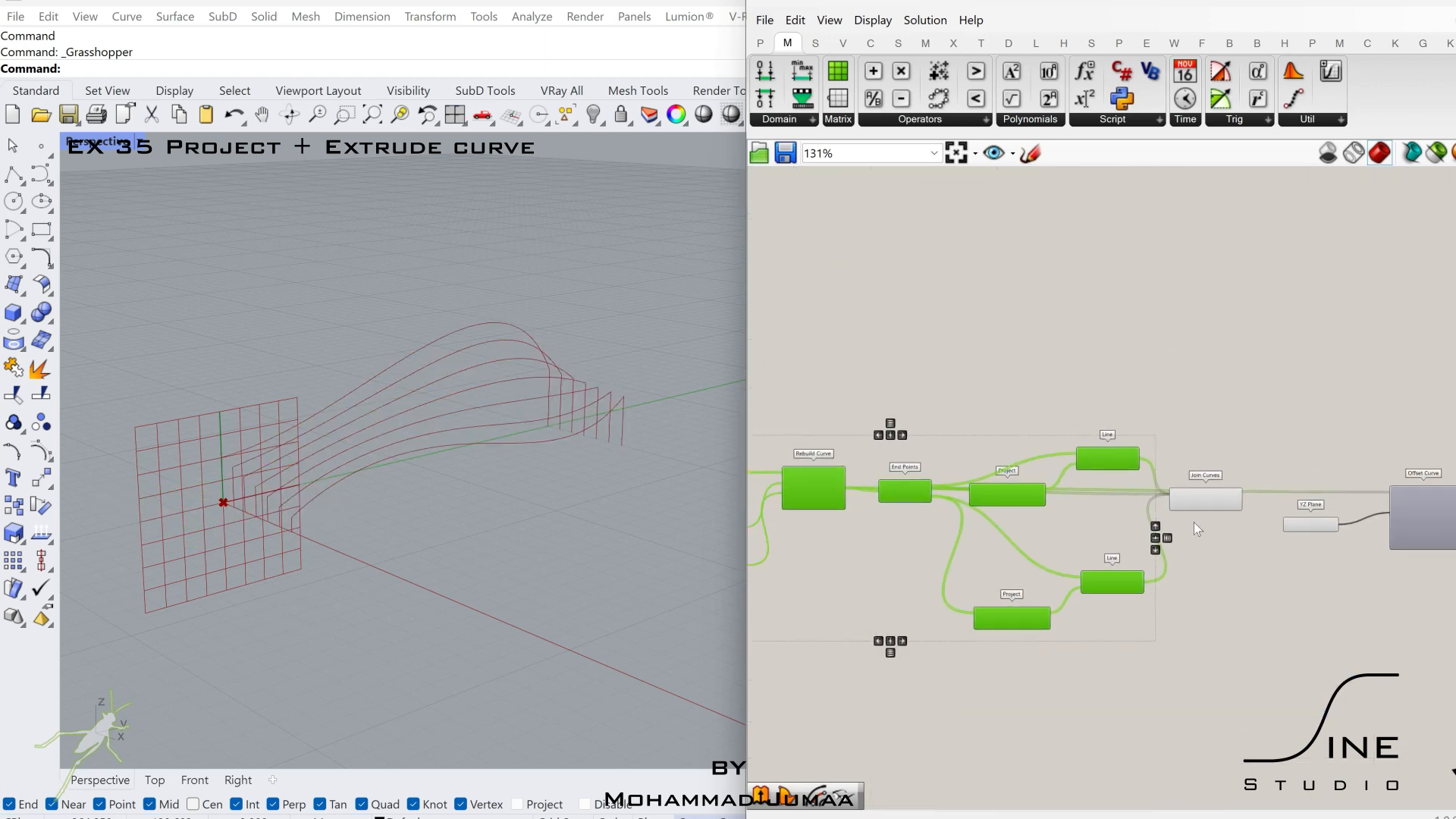
pyautogui.click(1300, 520)
pyautogui.scroll(2, 1306, 521)
pyautogui.middleClick(1309, 519)
pyautogui.click(1363, 557)
# Step: Turn on the Offset Curve's preview and feed its Curve input from Join Curves instead of Rebuild Curve
pyautogui.moveTo(1381, 530); pyautogui.dragTo(1027, 534, button='right')
pyautogui.click(1135, 522)
pyautogui.middleClick(1136, 521)
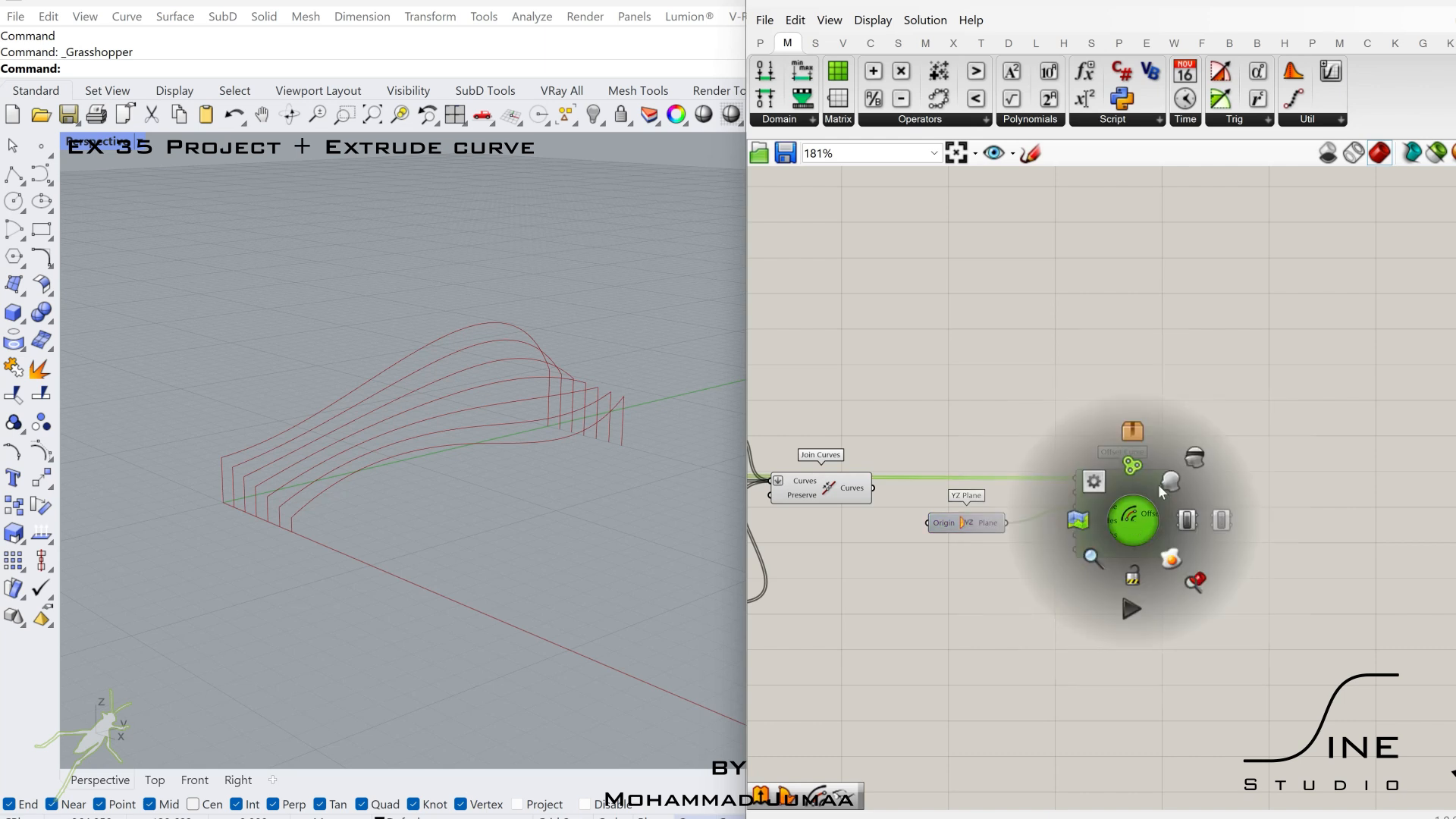
pyautogui.click(1183, 476)
pyautogui.moveTo(1126, 529); pyautogui.dragTo(1168, 489, button='right')
pyautogui.moveTo(1029, 489); pyautogui.dragTo(1044, 496, button='right')
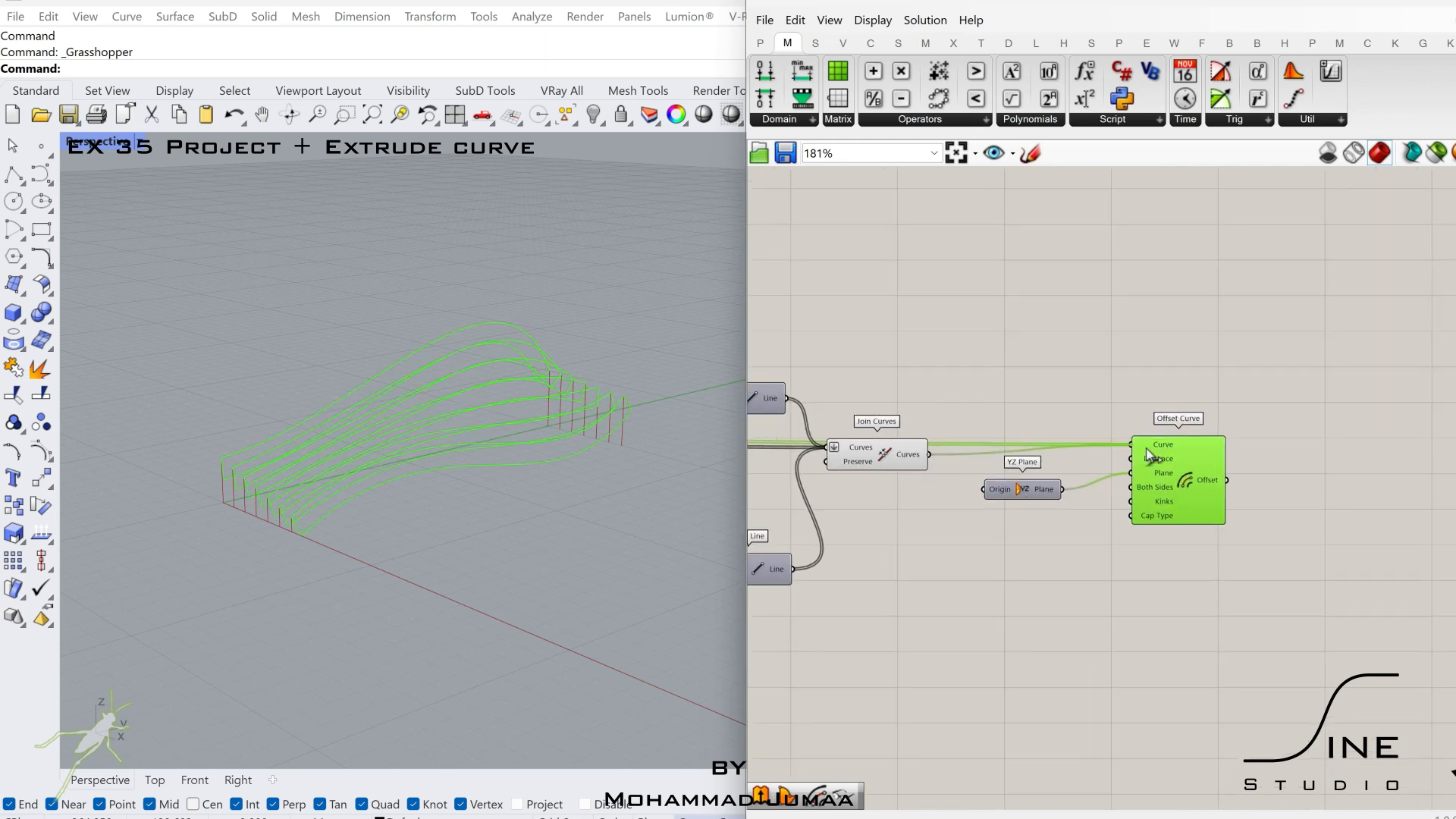
pyautogui.moveTo(1189, 480); pyautogui.dragTo(1221, 483)
# Step: Connect a 0.35 number slider to the Offset Curve's Distance input and lower it to 0.30
pyautogui.click(1092, 580)
pyautogui.doubleClick(1090, 581)
pyautogui.write('0.35')
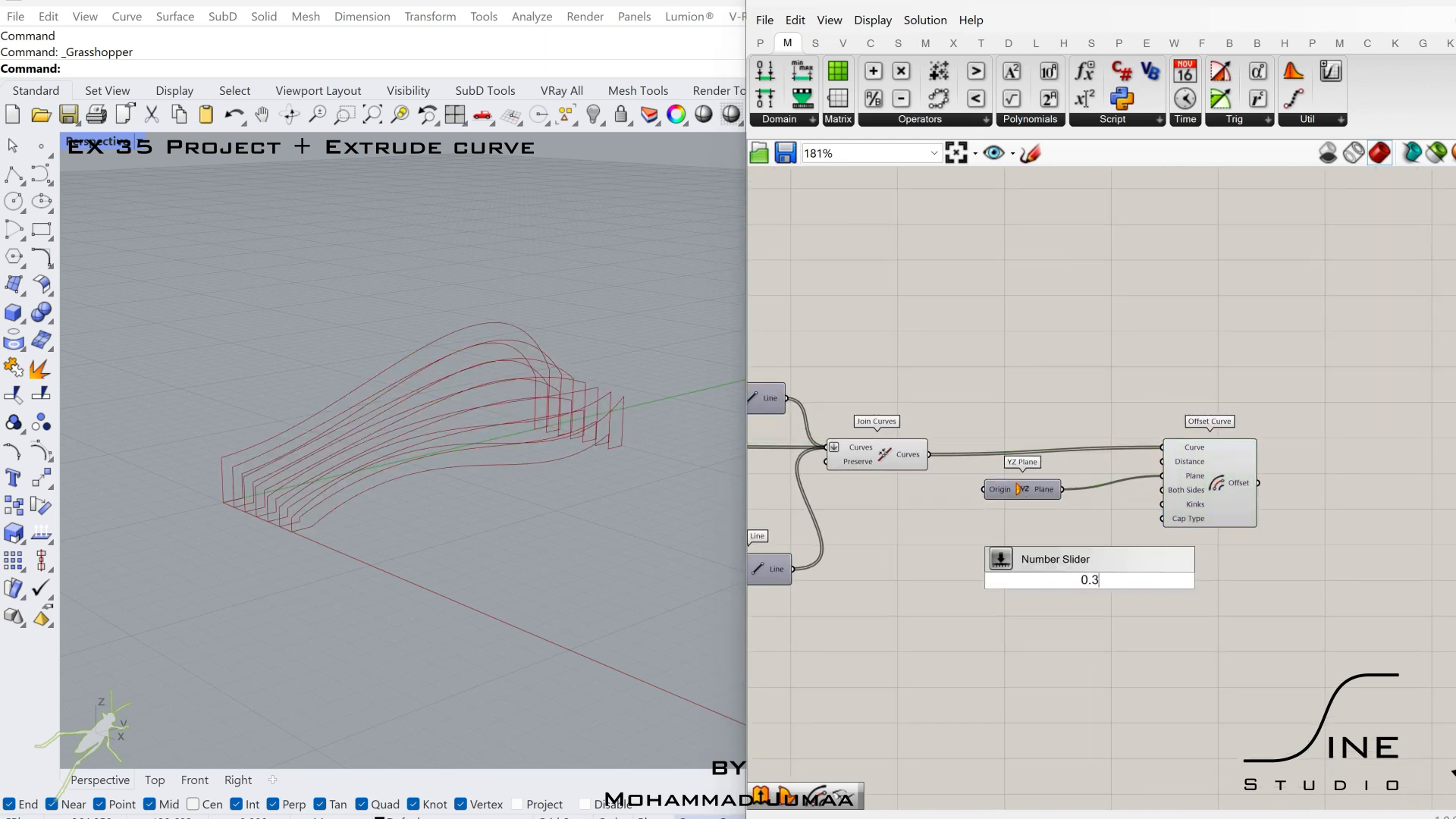
pyautogui.press('Return')
pyautogui.click(1172, 465)
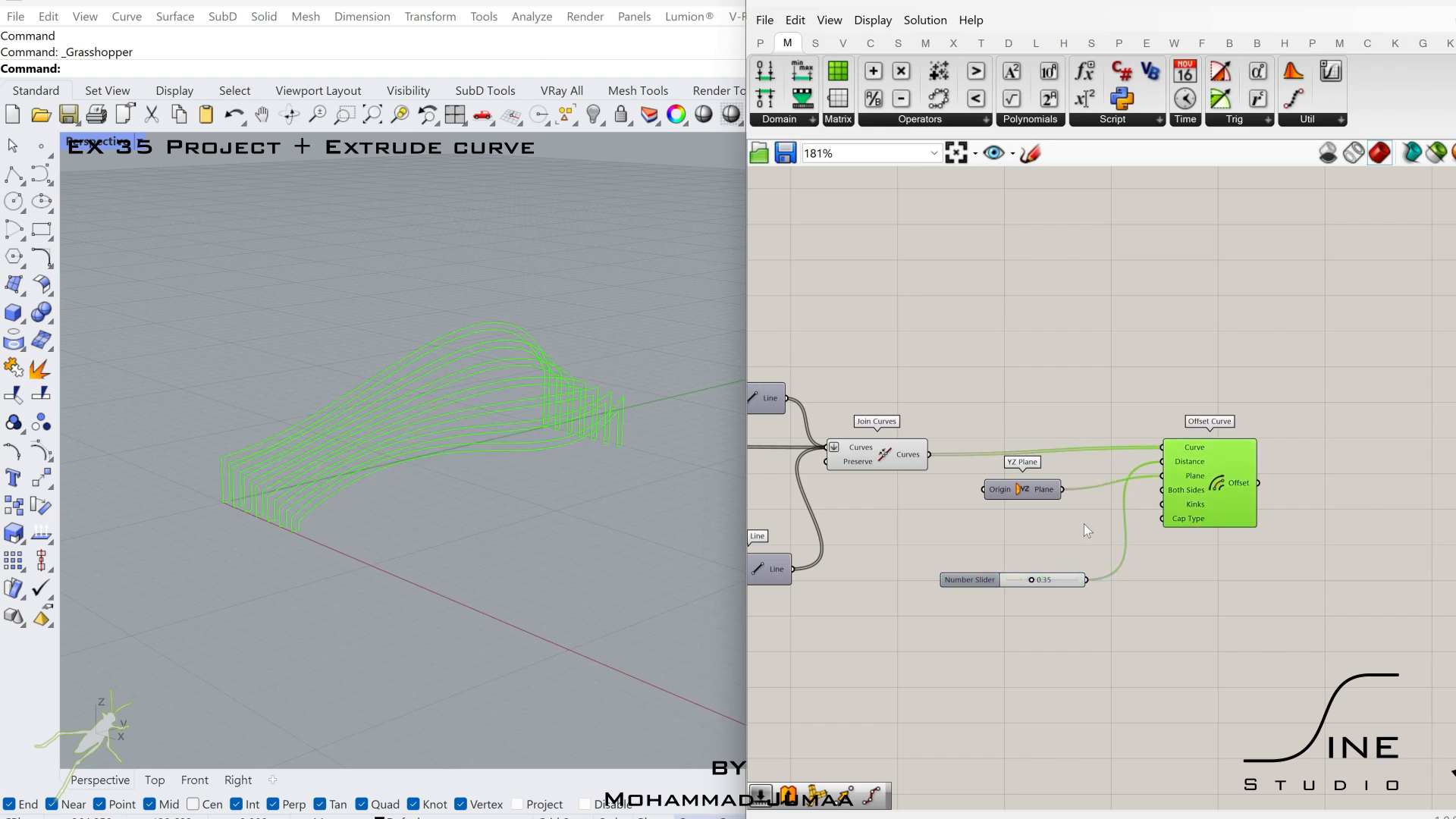
pyautogui.scroll(4, 1062, 544)
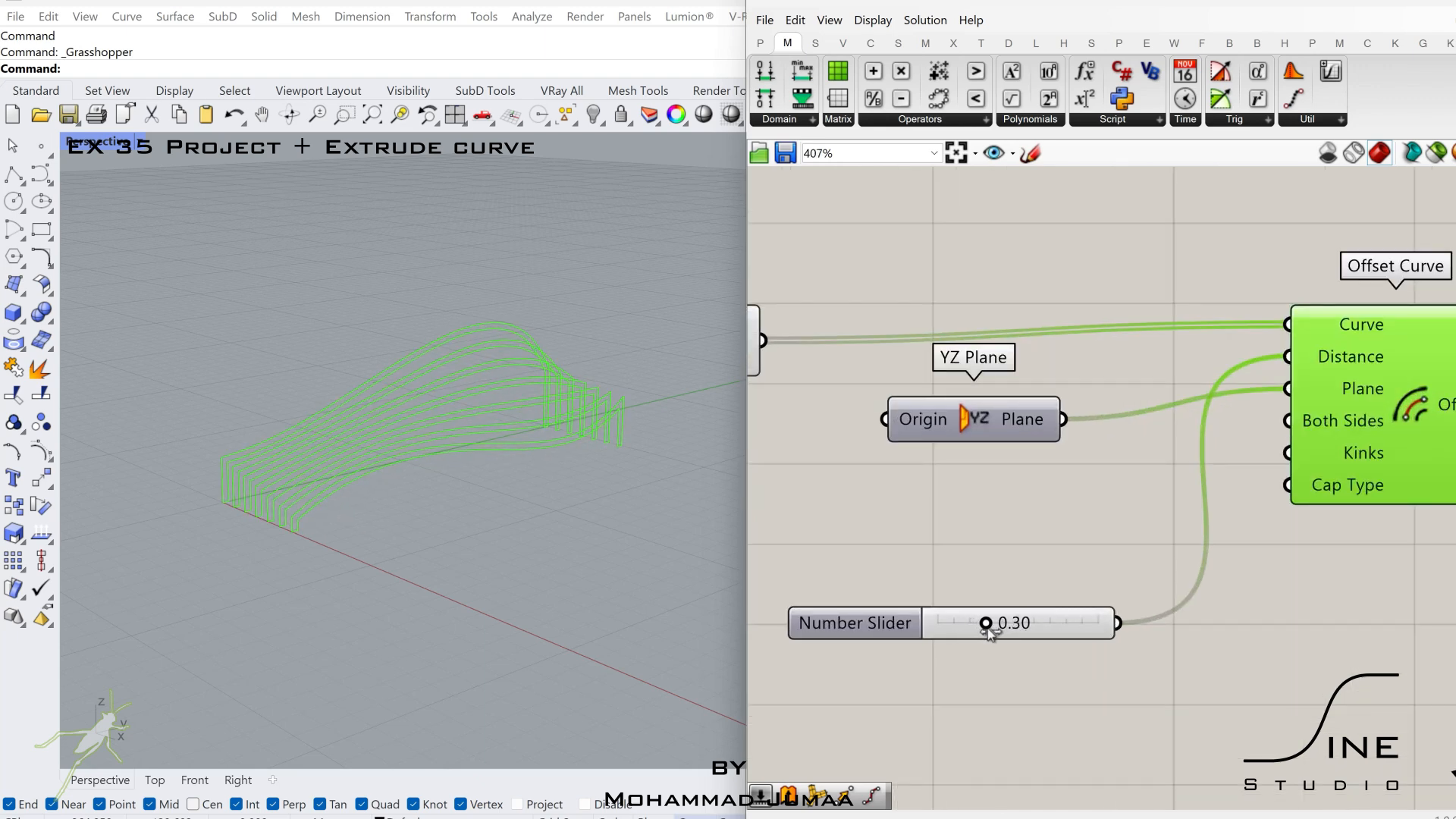
# Step: Duplicate the Offset Curve component below the original, keeping its input connections
pyautogui.scroll(-3, 987, 630)
pyautogui.moveTo(1206, 557); pyautogui.dragTo(1162, 505, button='right')
pyautogui.keyDown('alt'); pyautogui.moveTo(1169, 496); pyautogui.dragTo(1177, 726); pyautogui.keyUp('alt')
pyautogui.moveTo(979, 756); pyautogui.dragTo(1086, 631, button='right')
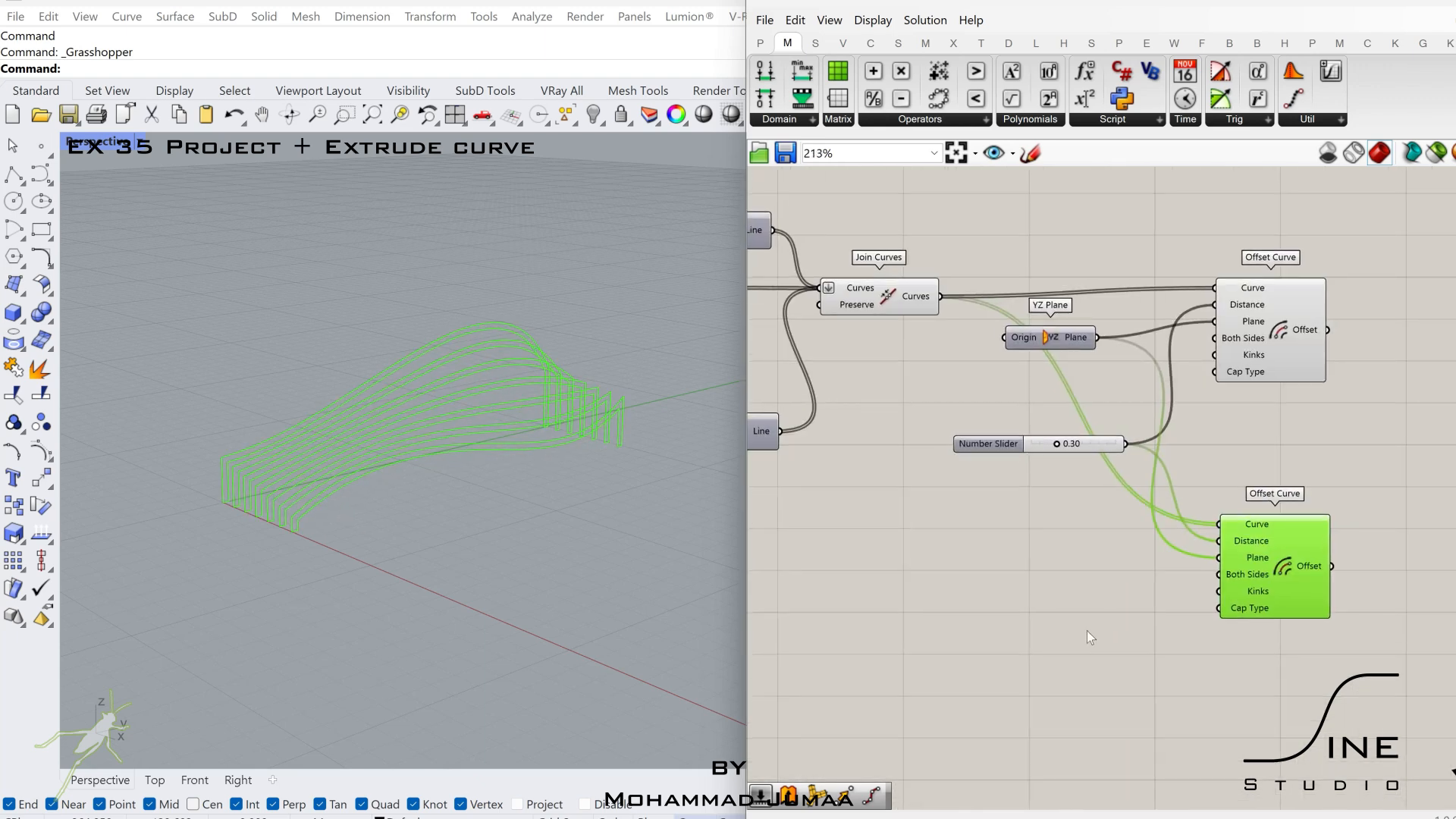
# Step: Add a Boolean Toggle set to False and connect it to the duplicated Offset Curve's Cap Type input
pyautogui.doubleClick(1087, 630)
pyautogui.write('tog')
pyautogui.click(1057, 585)
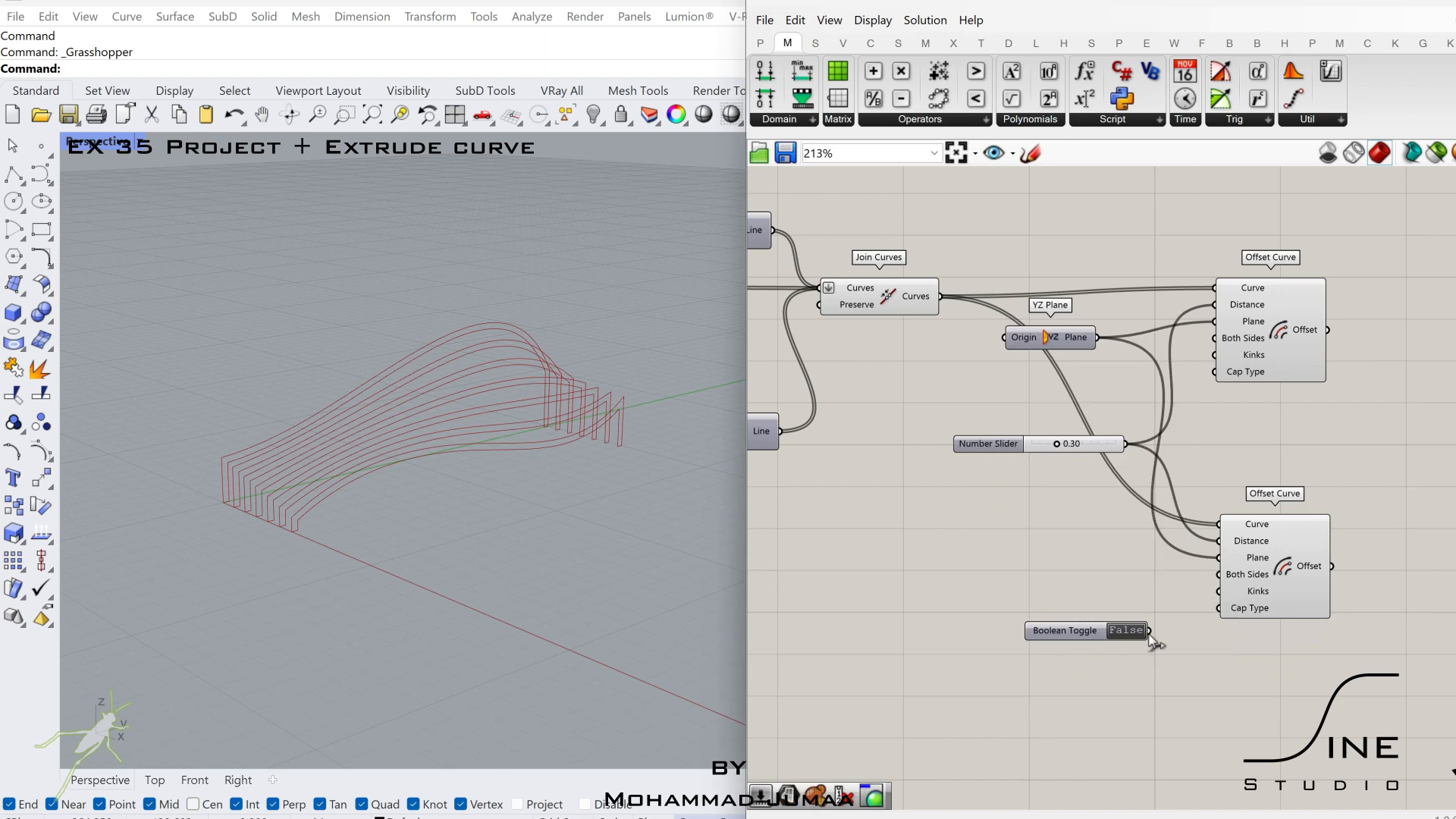
pyautogui.moveTo(1265, 581); pyautogui.dragTo(1294, 592)
pyautogui.moveTo(1449, 600); pyautogui.dragTo(1235, 588, button='right')
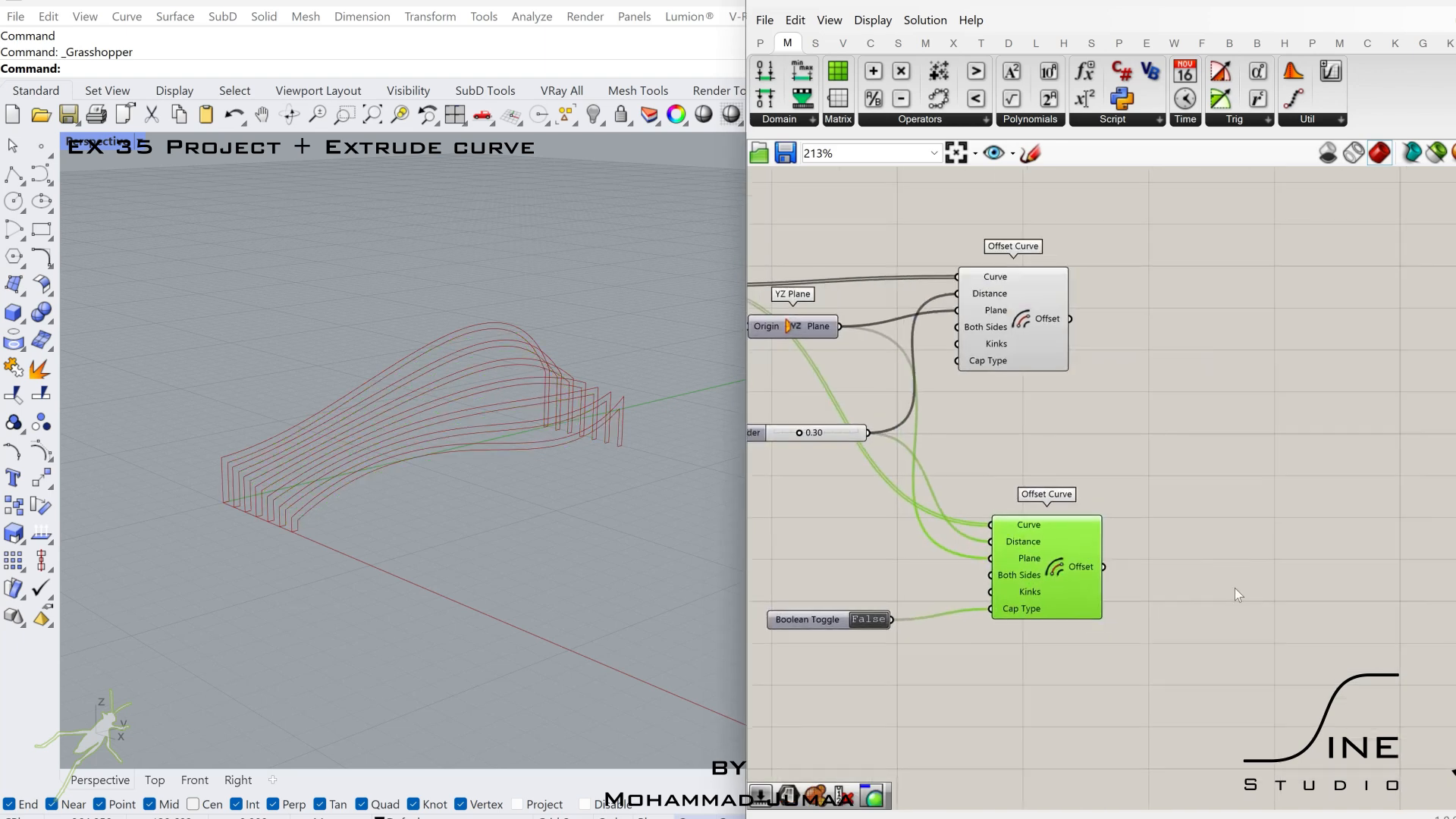
# Step: Add a List Item component and a number slider set to 0 beside the duplicated Offset Curve
pyautogui.doubleClick(1235, 589)
pyautogui.write('listitem')
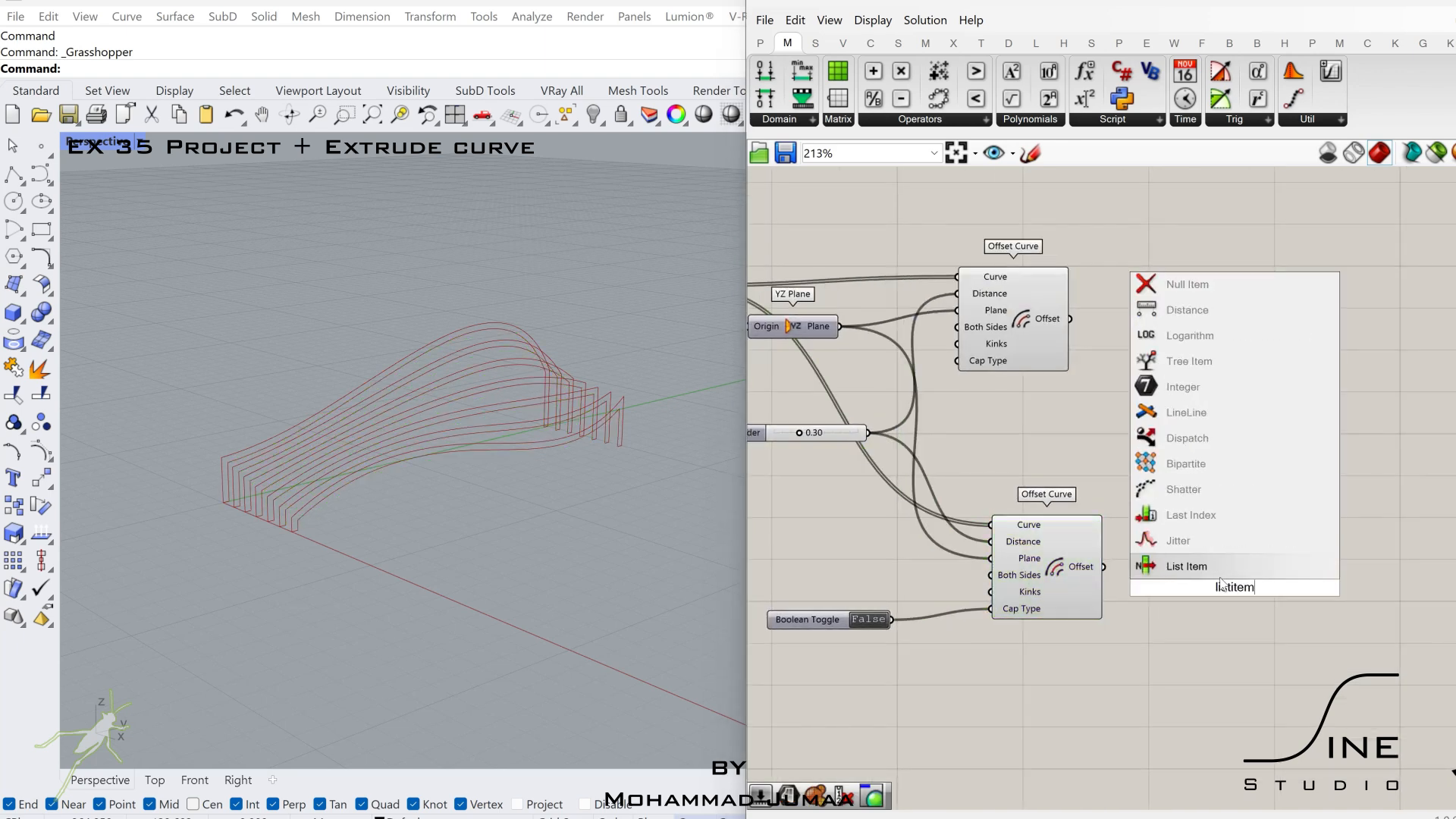
pyautogui.press('Return')
pyautogui.scroll(1, 1139, 582)
pyautogui.doubleClick(1151, 676)
pyautogui.write('0')
pyautogui.press('Return')
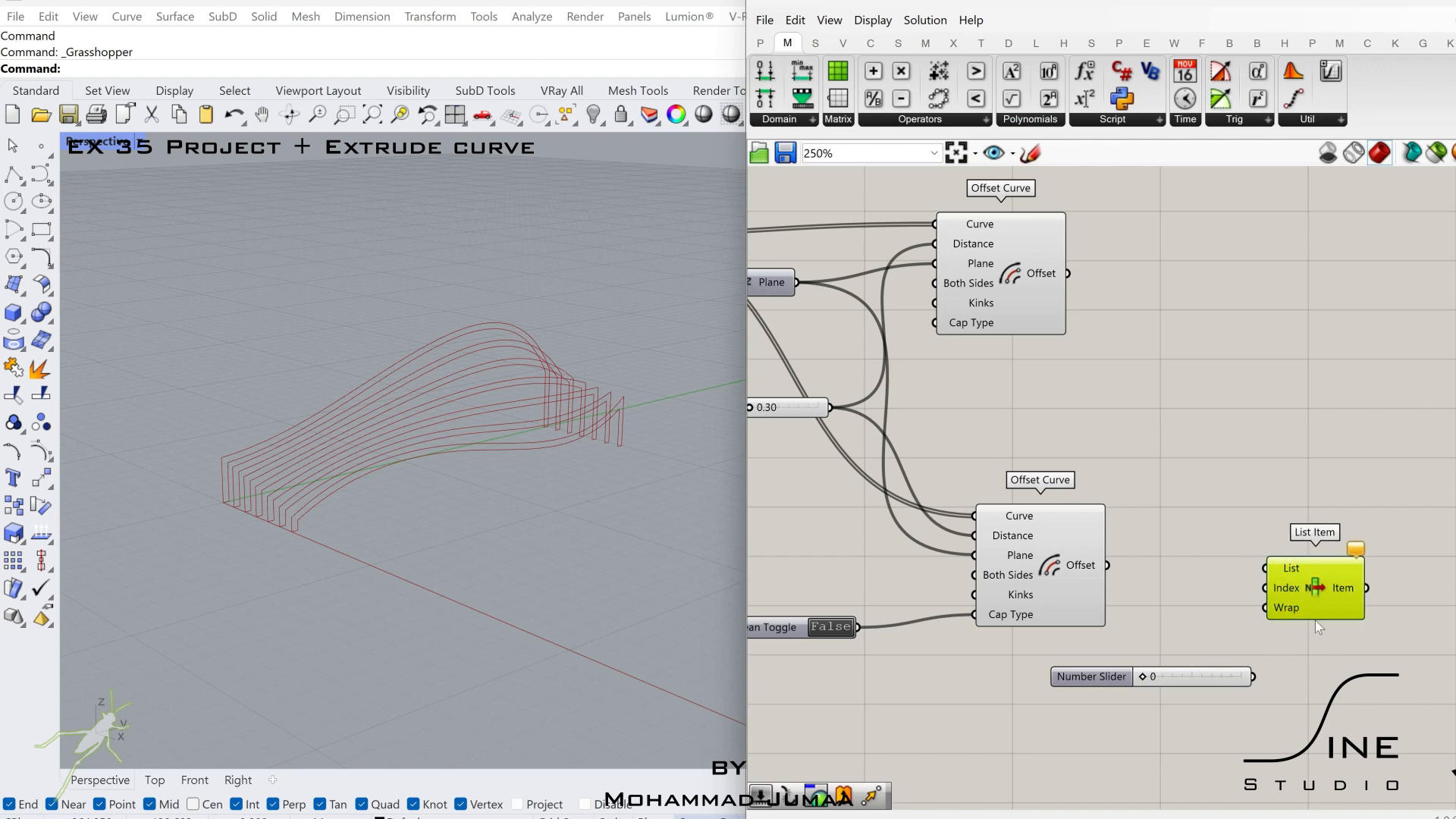
# Step: Duplicate List Item below, feed the original from the lower Offset Curve and the 0 slider, and flatten both List inputs
pyautogui.keyDown('alt'); pyautogui.moveTo(1315, 619); pyautogui.dragTo(1318, 757); pyautogui.keyUp('alt')
pyautogui.moveTo(1109, 565); pyautogui.dragTo(1271, 568)
pyautogui.moveTo(1234, 672); pyautogui.dragTo(1184, 670)
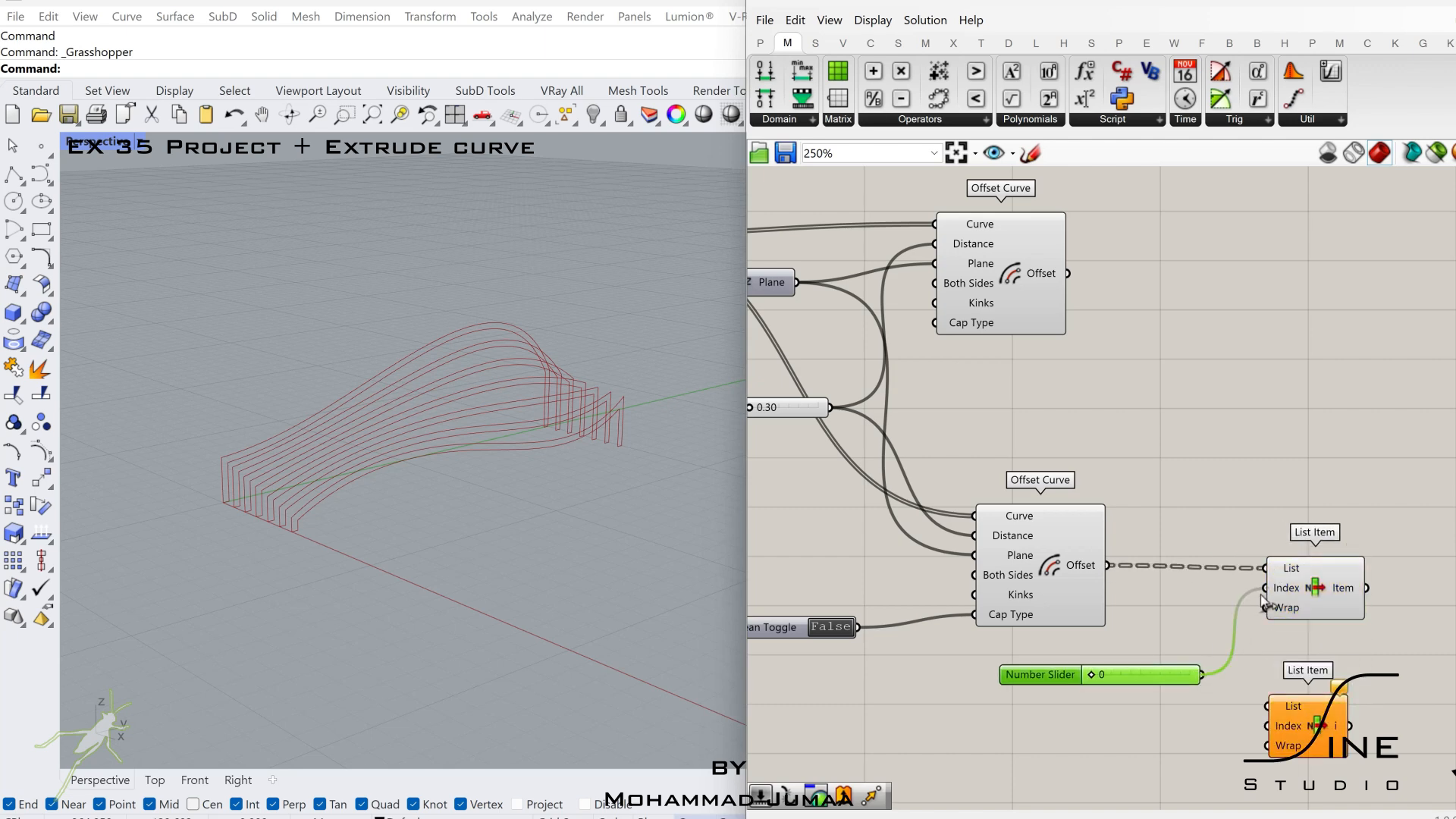
pyautogui.click(1292, 572)
pyautogui.rightClick(1290, 569)
pyautogui.click(1320, 649)
pyautogui.rightClick(1290, 706)
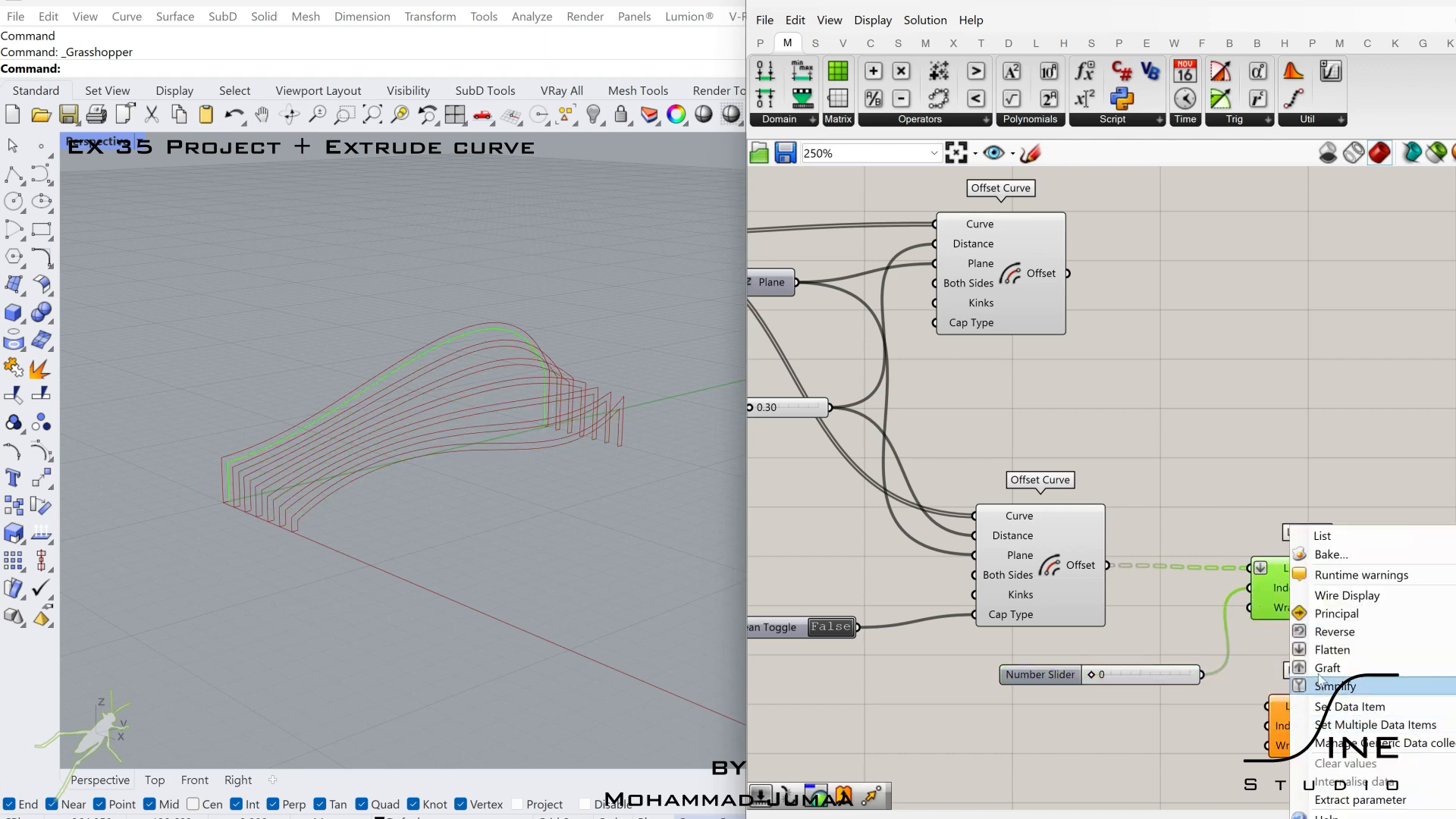
pyautogui.click(1320, 650)
# Step: Feed the second List Item's List from Offset and its Index from the slider driving the Range's Steps
pyautogui.scroll(-6, 1321, 650)
pyautogui.moveTo(796, 539); pyautogui.dragTo(1180, 530, button='right')
pyautogui.scroll(4, 918, 489)
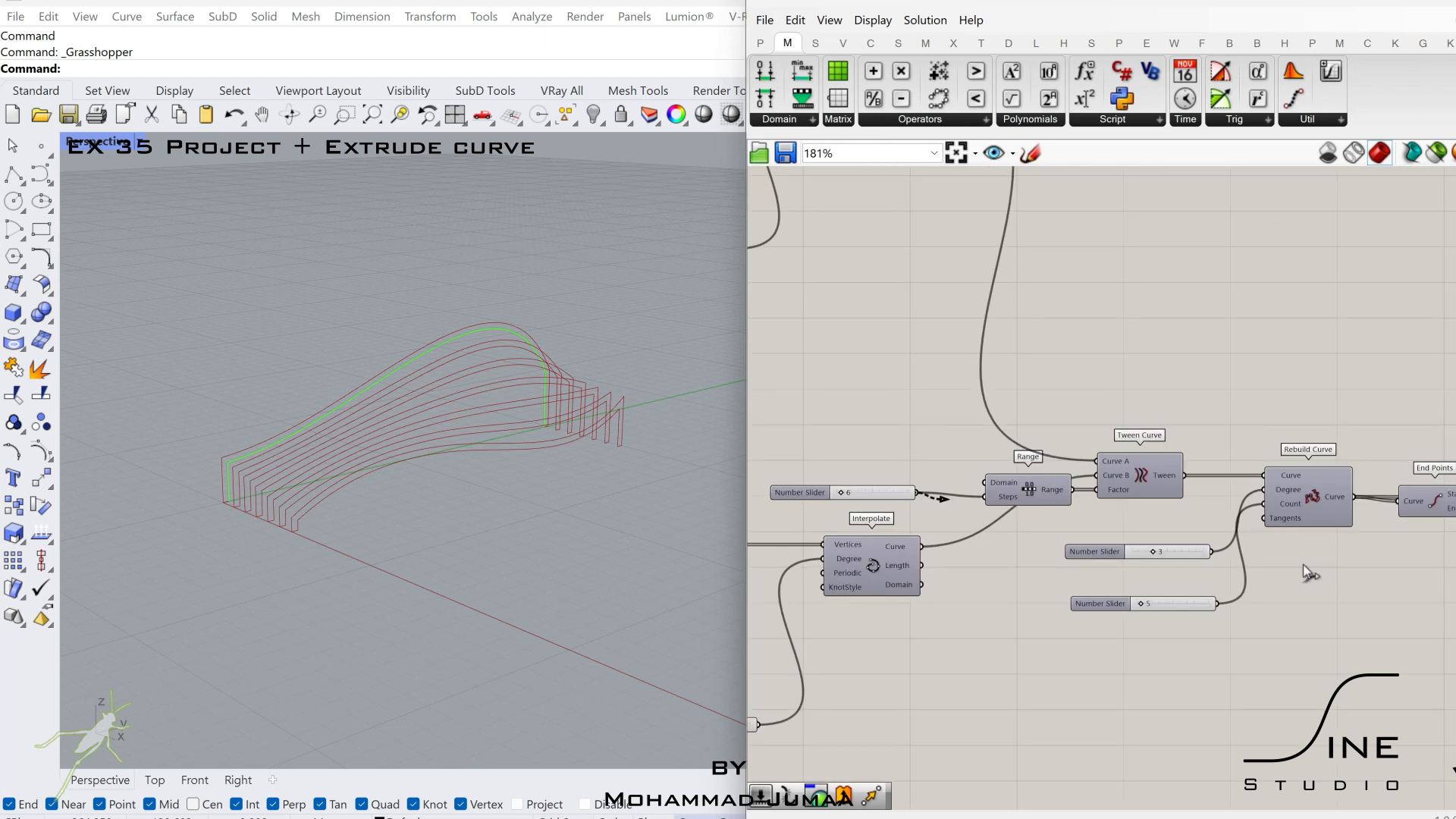
pyautogui.moveTo(1303, 565); pyautogui.dragTo(1150, 628)
pyautogui.scroll(3, 1102, 571)
# Step: Add a Project component for the first List Item's output and duplicate it below for the second List Item
pyautogui.moveTo(1410, 565); pyautogui.dragTo(1212, 551, button='right')
pyautogui.doubleClick(1212, 551)
pyautogui.write('pr')
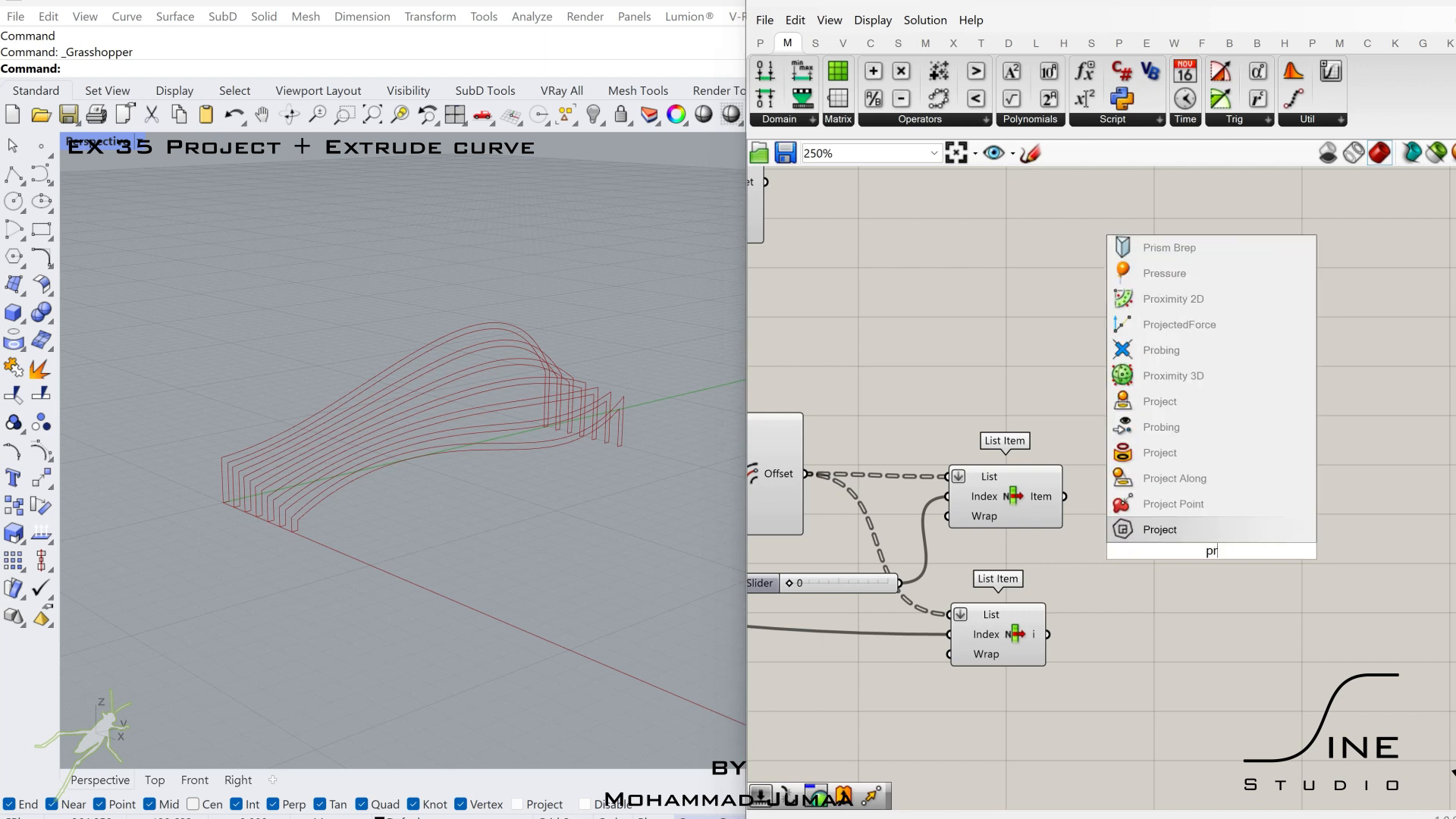
pyautogui.write('oject')
pyautogui.click(1120, 524)
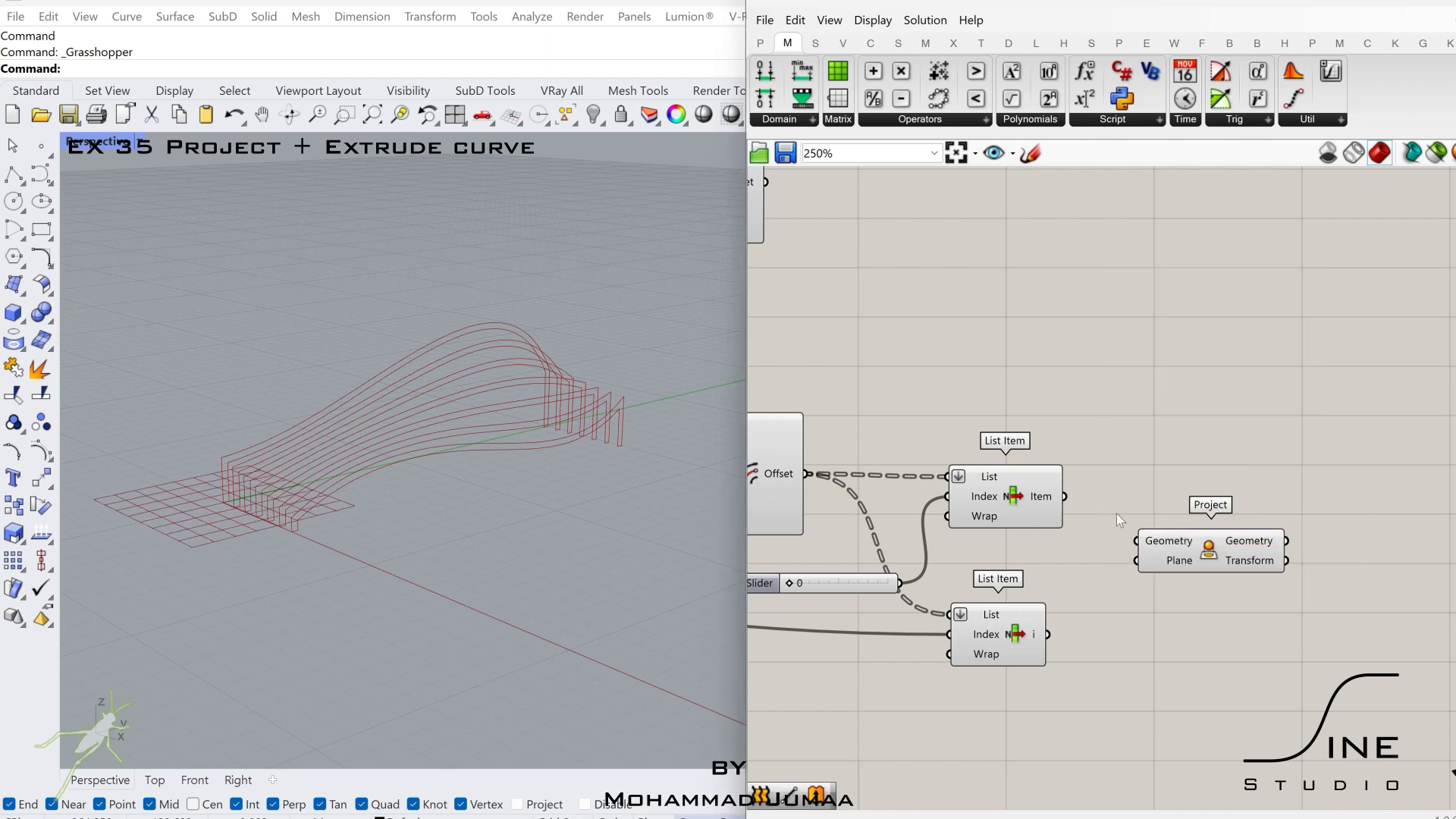
pyautogui.moveTo(1189, 553); pyautogui.dragTo(1236, 648)
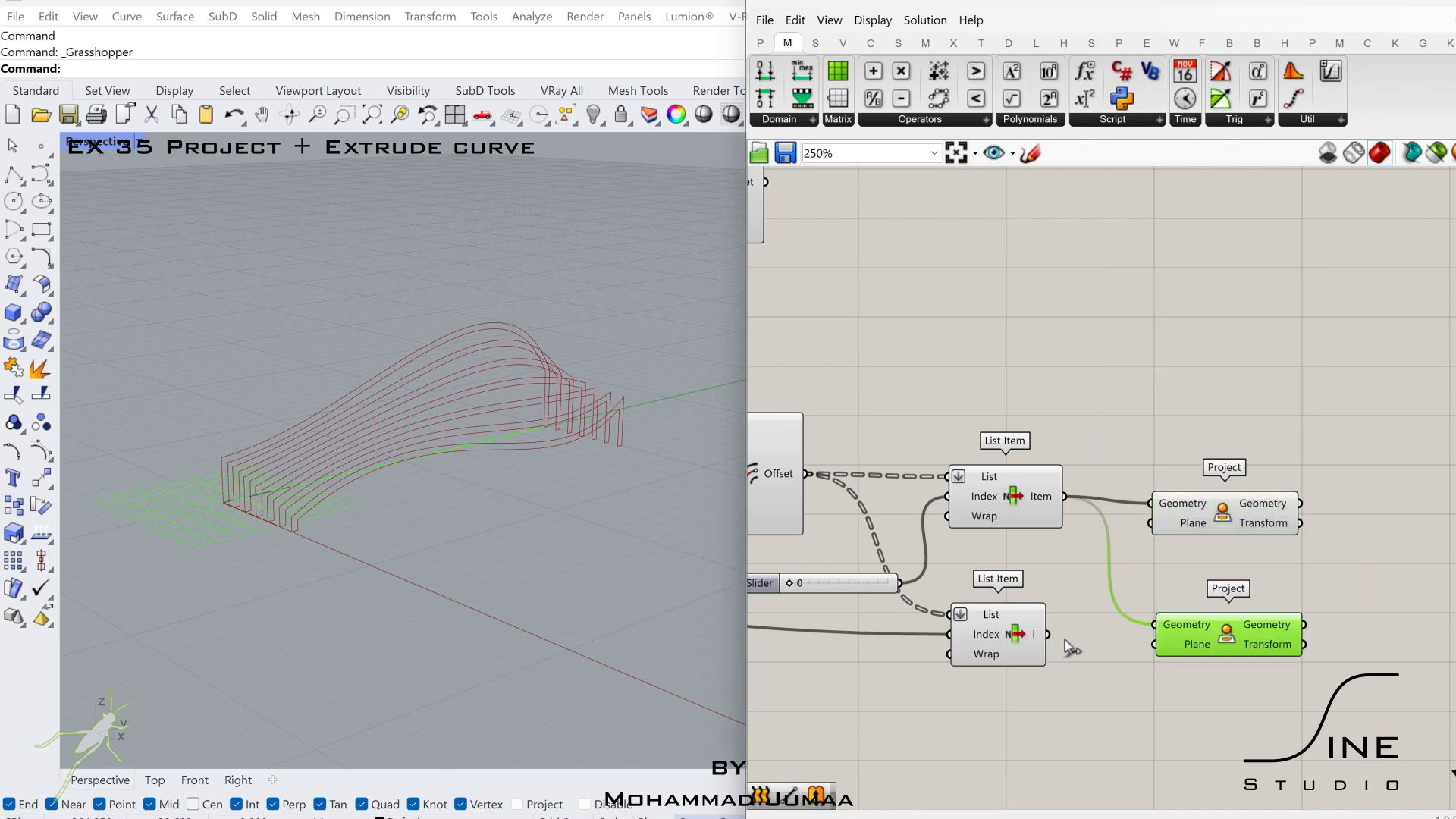
# Step: Add a Join Curves component combining the first Project's Geometry with the first List Item's output
pyautogui.moveTo(1441, 569); pyautogui.dragTo(1233, 550, button='right')
pyautogui.doubleClick(1280, 548)
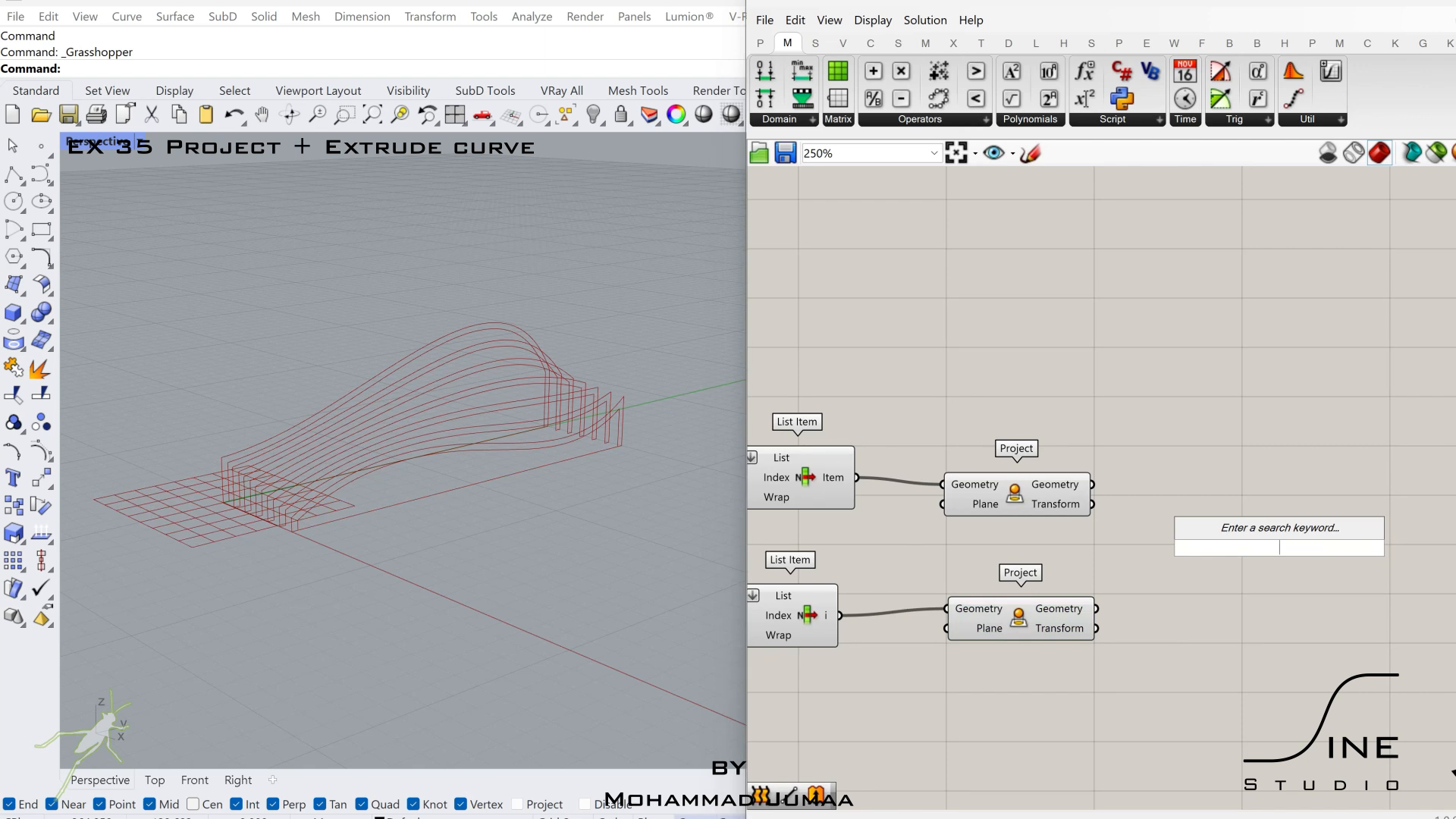
pyautogui.write('join')
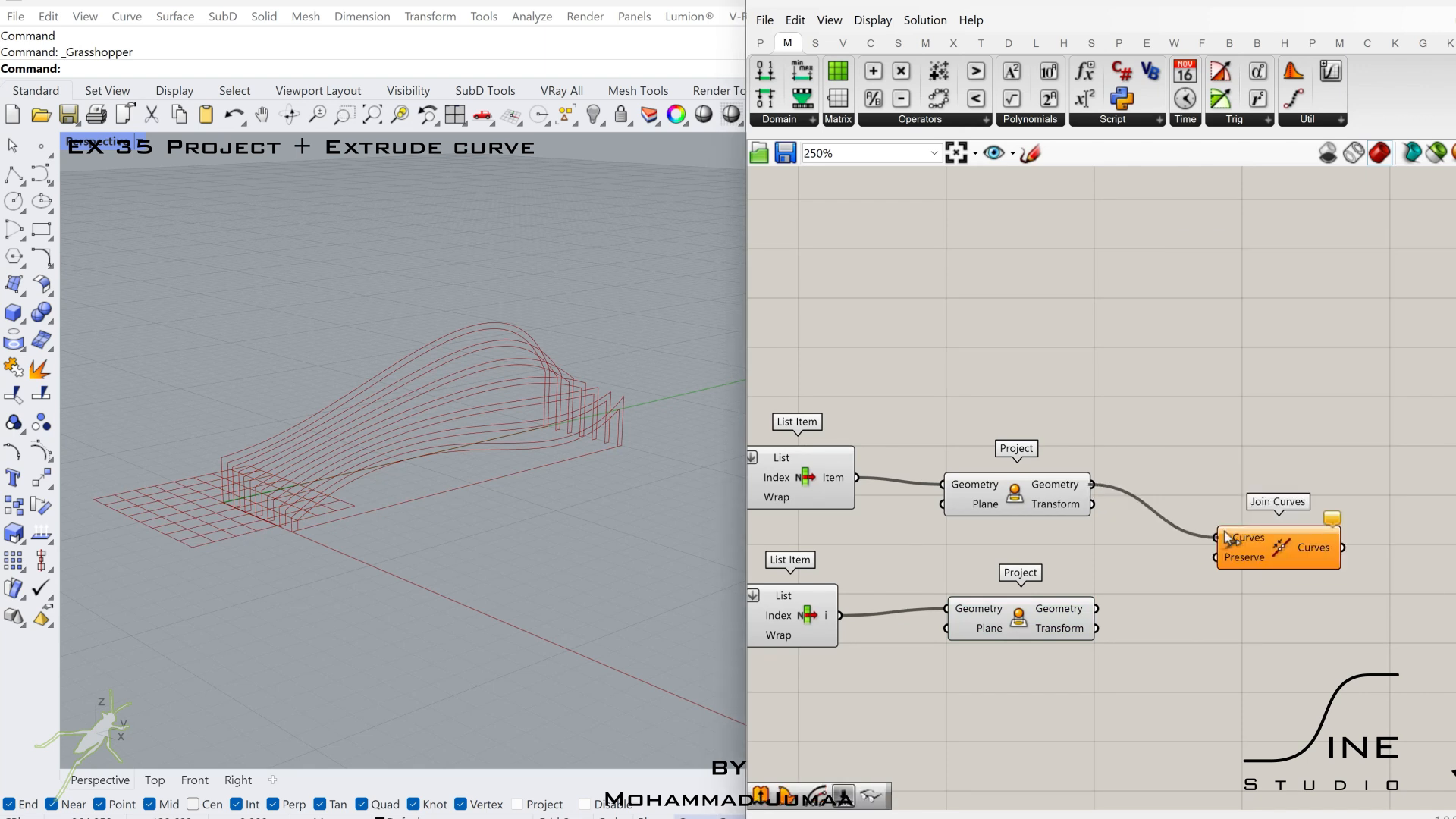
pyautogui.moveTo(1229, 537); pyautogui.dragTo(1194, 494)
pyautogui.click(854, 478)
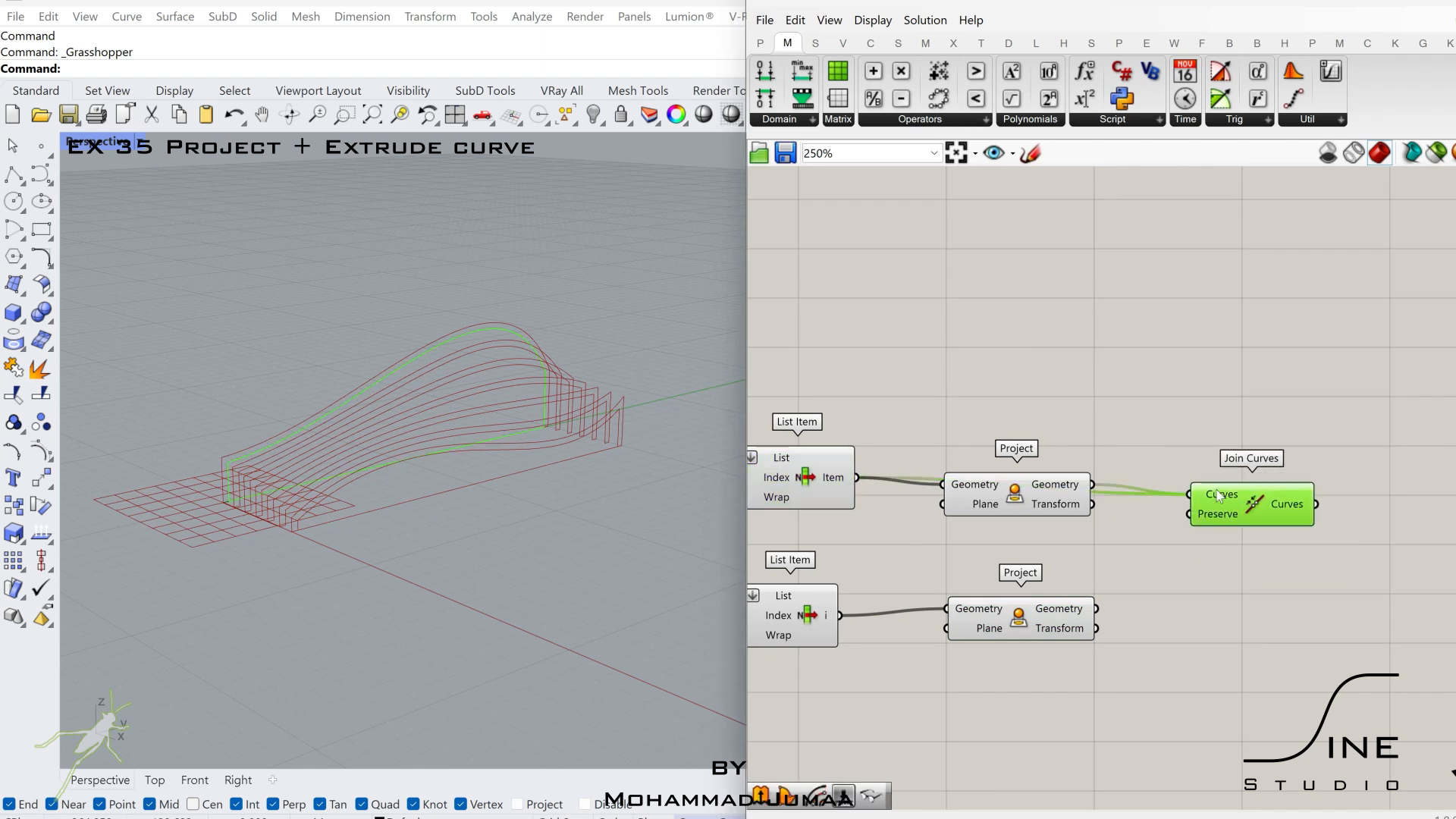
# Step: Flatten Join Curves' Curves input and duplicate the component, feeding the copy from the second Project and second List Item
pyautogui.rightClick(1215, 491)
pyautogui.click(1268, 611)
pyautogui.keyDown('alt'); pyautogui.moveTo(1267, 625); pyautogui.dragTo(1269, 639); pyautogui.keyUp('alt')
pyautogui.moveTo(1183, 620); pyautogui.dragTo(1061, 609)
pyautogui.keyDown('shift'); pyautogui.moveTo(841, 615); pyautogui.dragTo(1206, 627); pyautogui.keyUp('shift')
pyautogui.moveTo(1245, 628); pyautogui.dragTo(1241, 616)
pyautogui.moveTo(1325, 564); pyautogui.dragTo(1166, 565, button='right')
pyautogui.click(1165, 565)
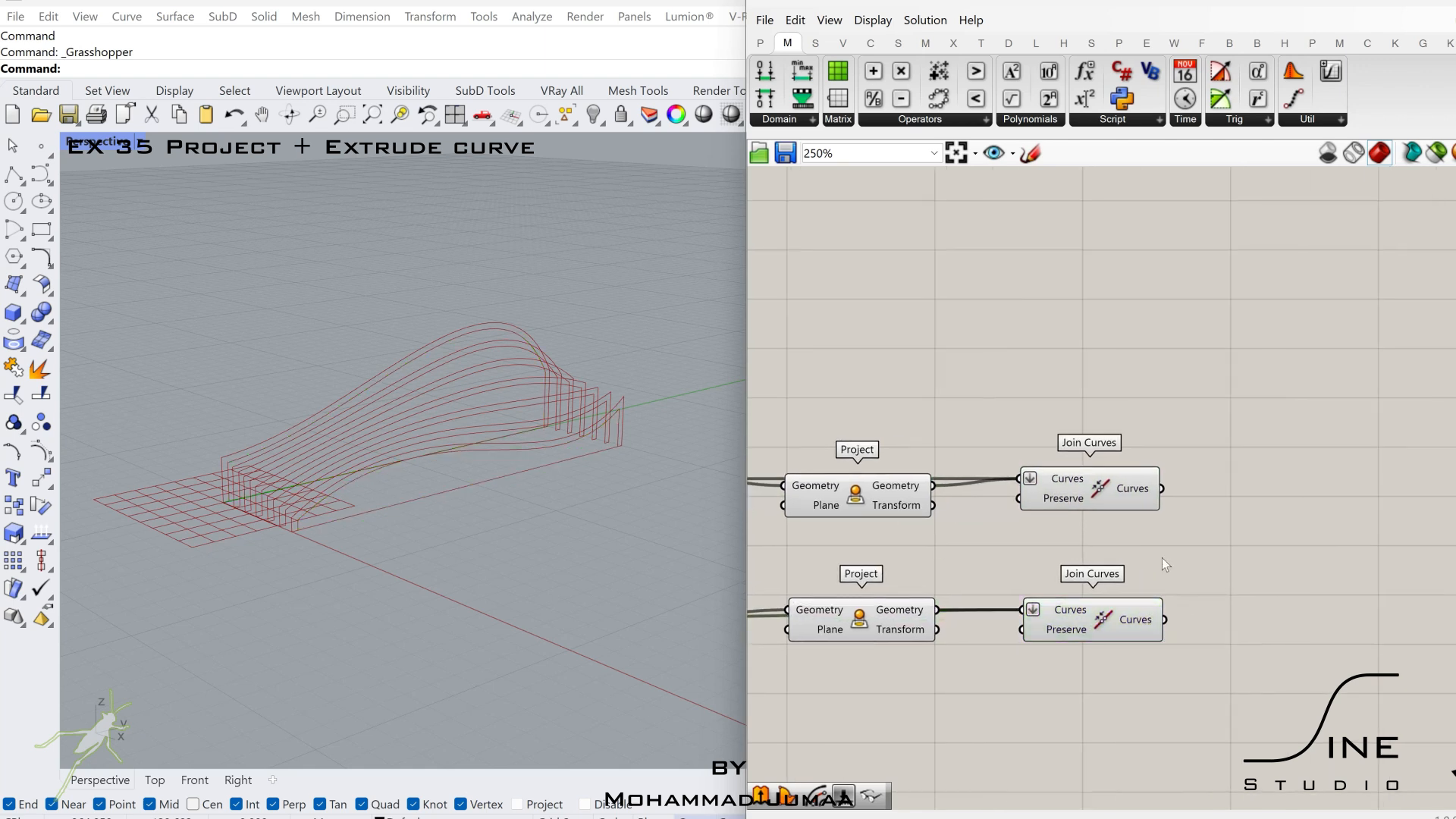
# Step: Add a Boundary Surfaces component to the first Join Curves output and duplicate it for the second Join Curves
pyautogui.doubleClick(1318, 535)
pyautogui.write('boun')
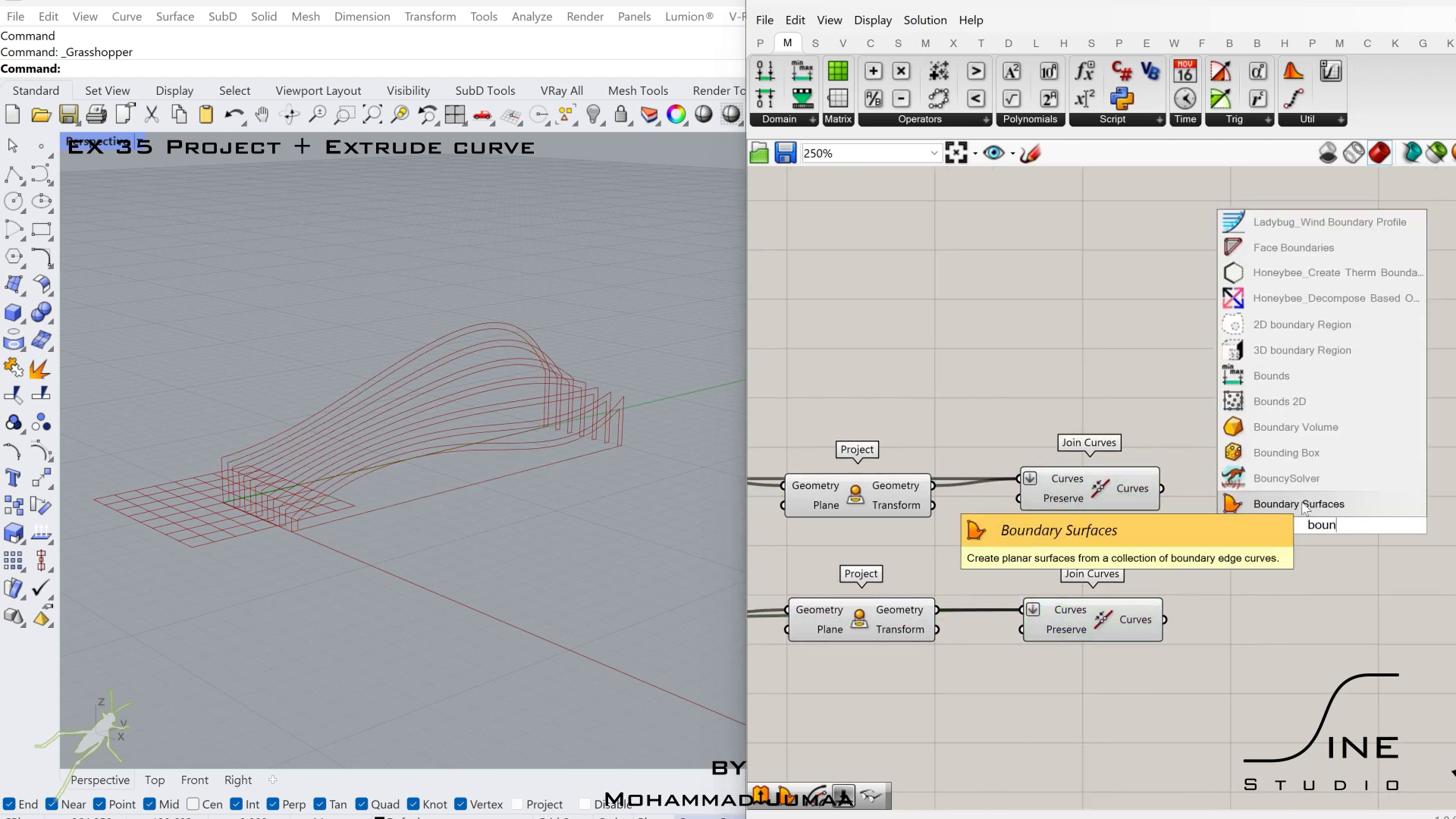
pyautogui.click(1301, 506)
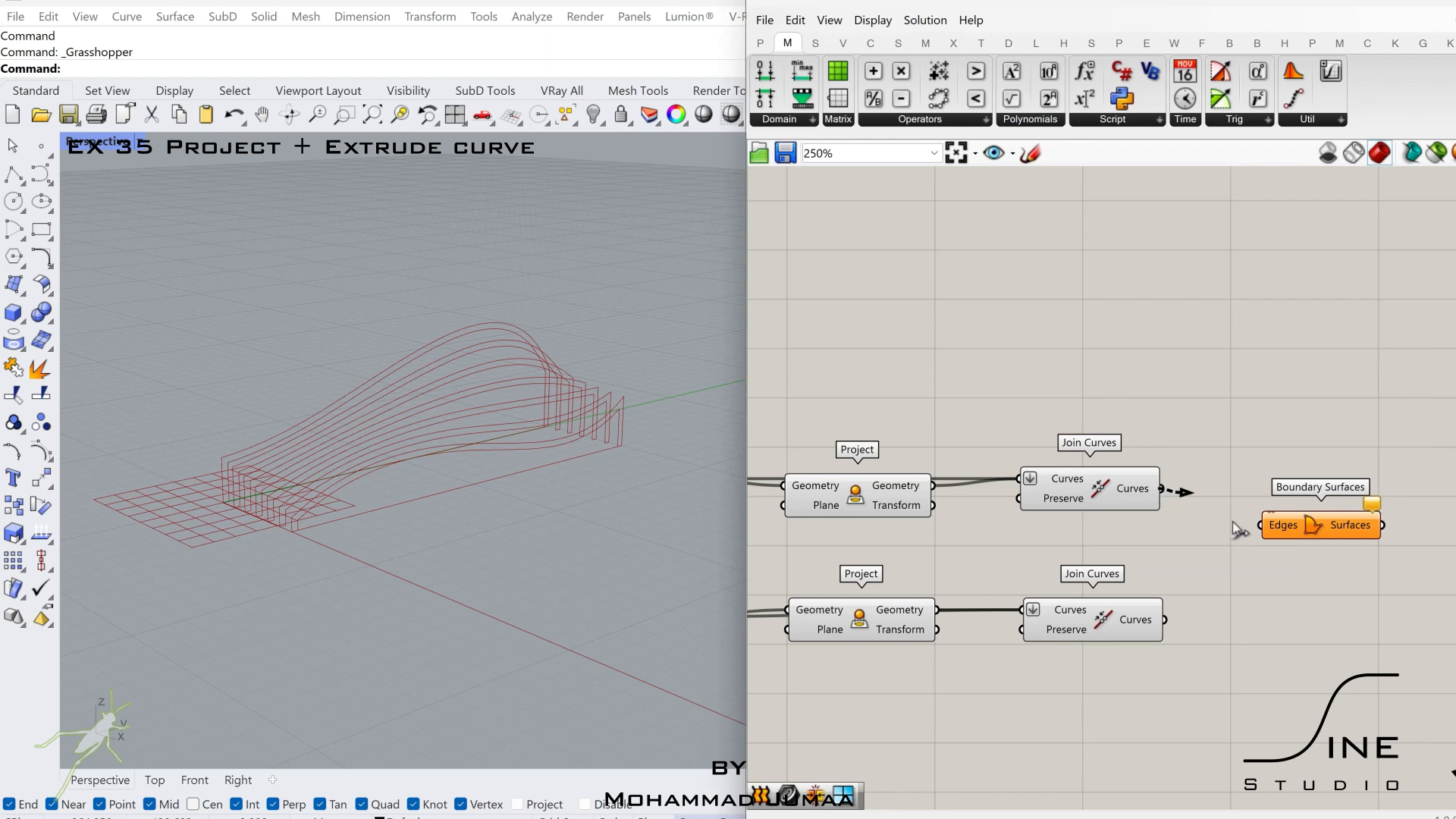
pyautogui.moveTo(1231, 521); pyautogui.dragTo(1265, 524)
pyautogui.moveTo(1291, 526); pyautogui.dragTo(1267, 489)
pyautogui.keyDown('alt'); pyautogui.moveTo(1268, 489); pyautogui.dragTo(1276, 619); pyautogui.keyUp('alt')
pyautogui.moveTo(1167, 619); pyautogui.dragTo(1260, 619)
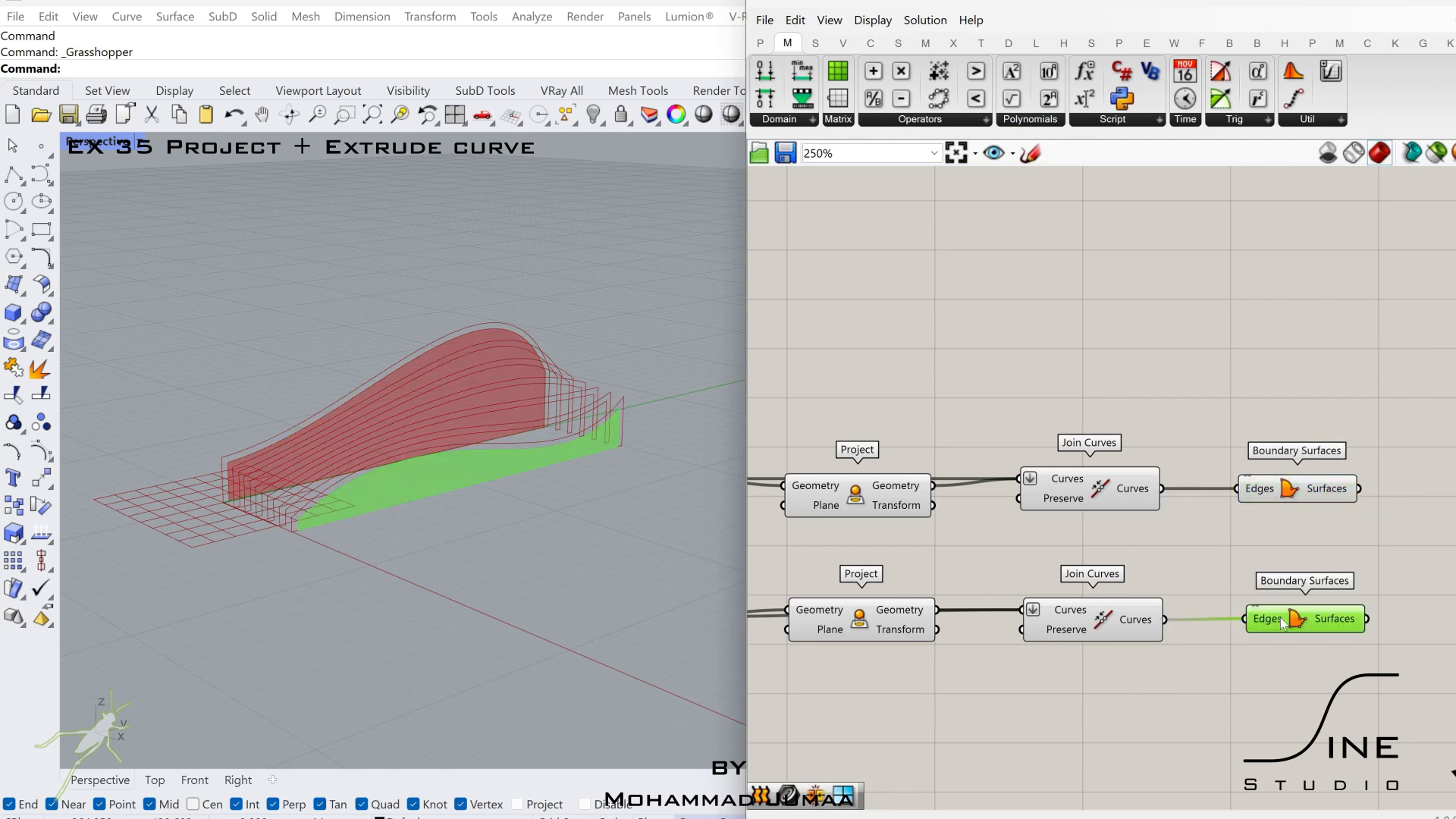
# Step: Add a Contour component fed by both Boundary Surfaces outputs, with a Unit Y vector as its Direction
pyautogui.moveTo(1232, 565); pyautogui.dragTo(955, 535, button='right')
pyautogui.doubleClick(1249, 559)
pyautogui.write('c')
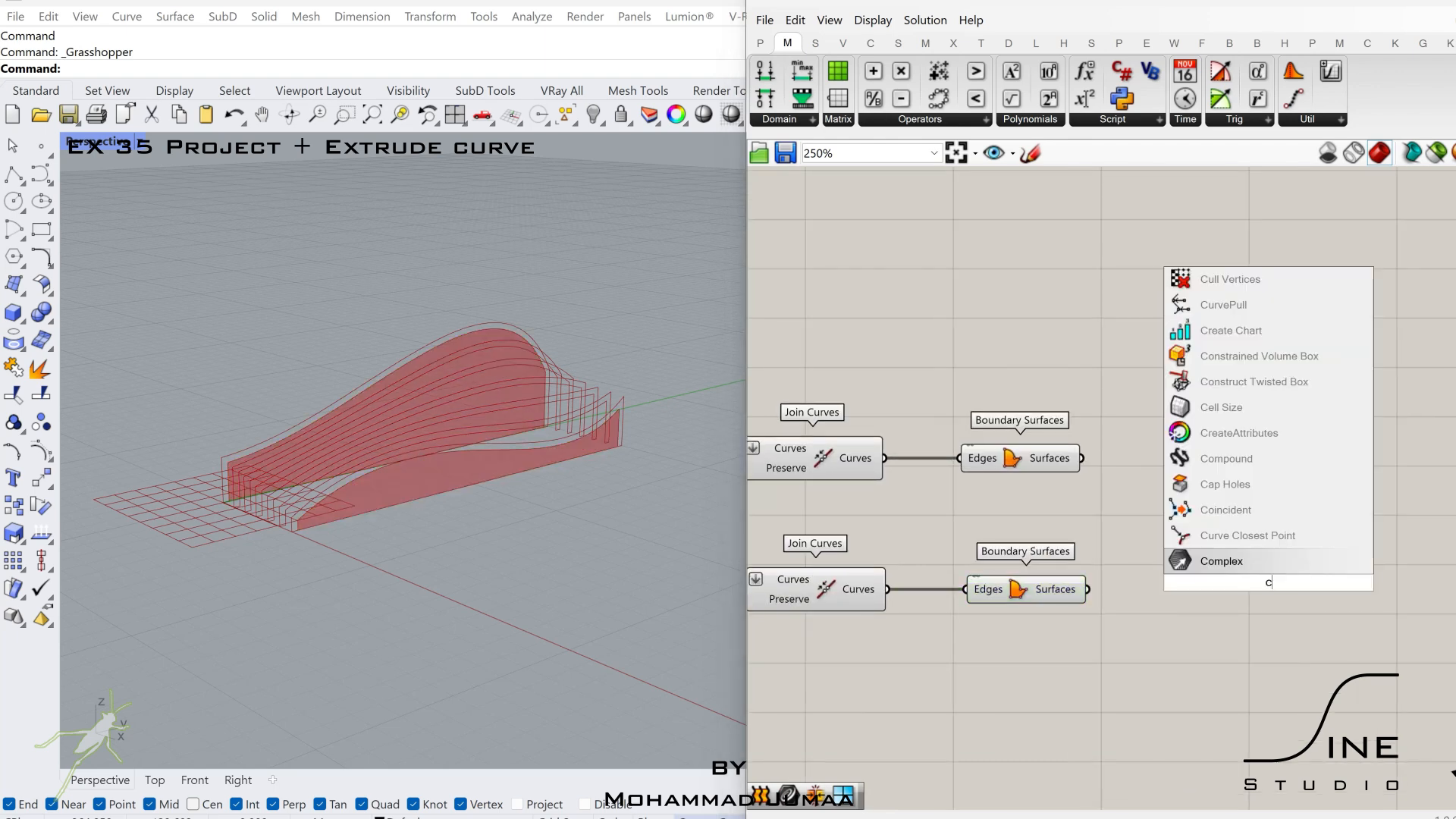
pyautogui.write('ontour')
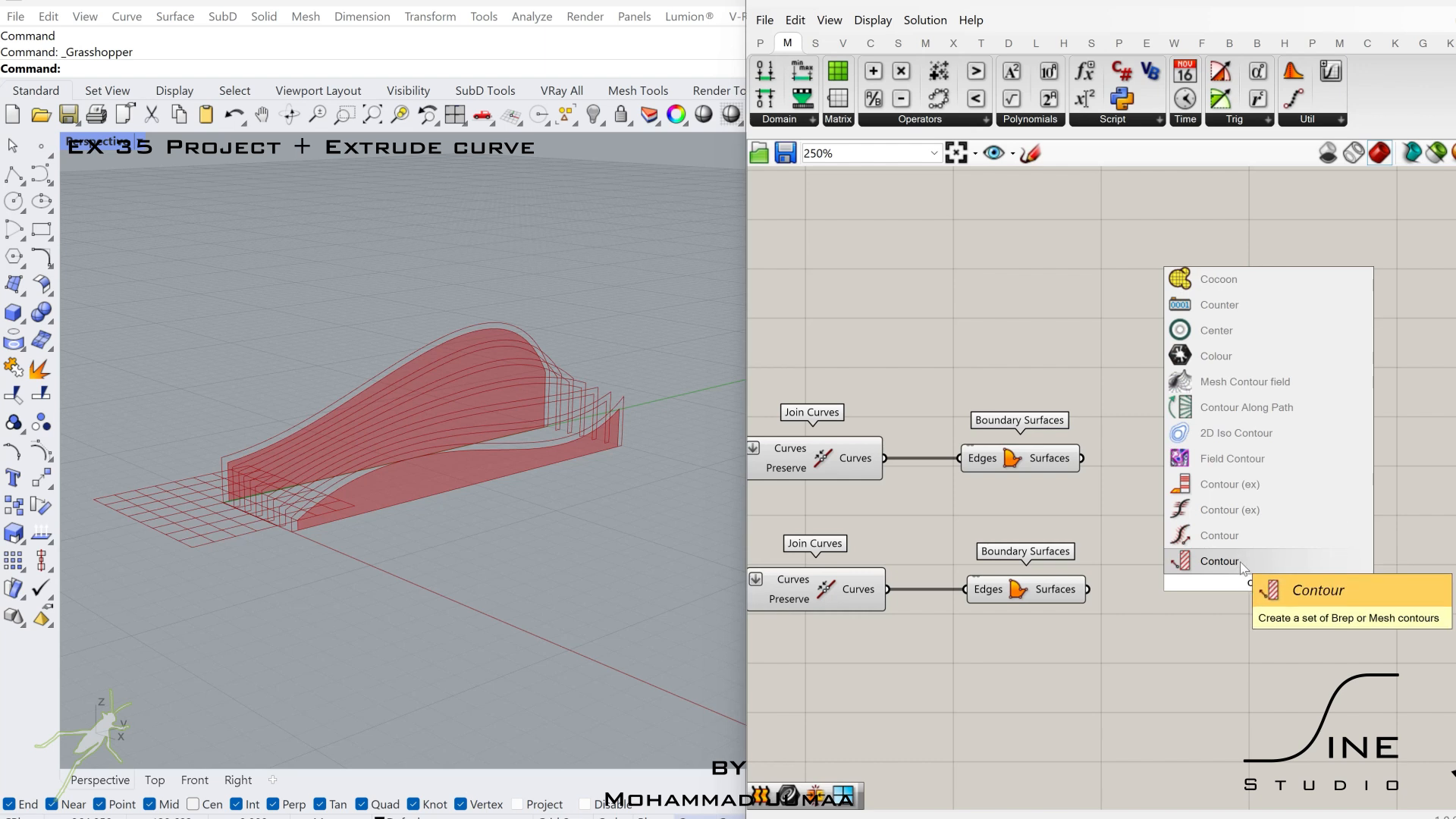
pyautogui.click(1240, 562)
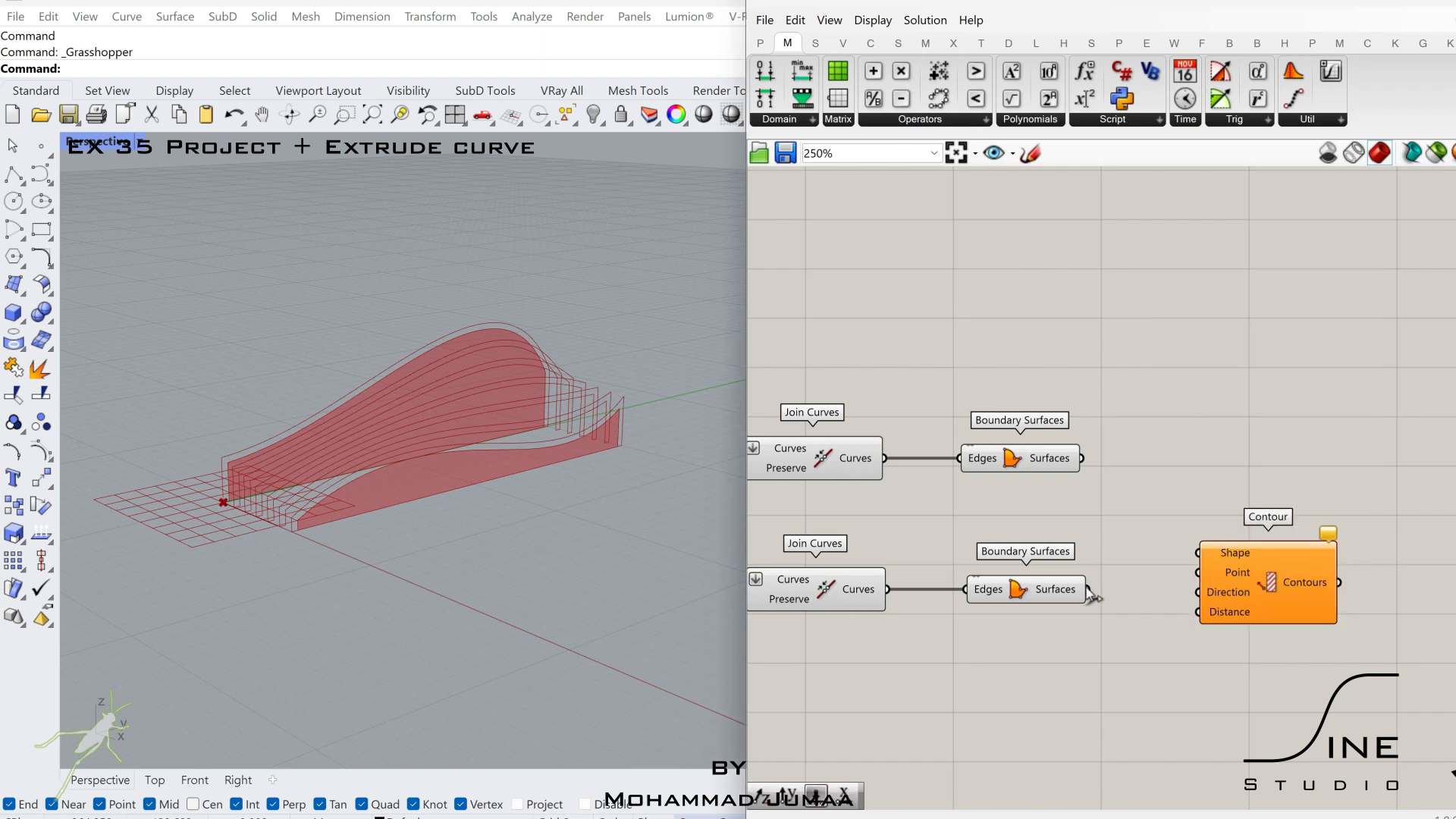
pyautogui.doubleClick(1098, 687)
pyautogui.write('y')
pyautogui.click(1101, 645)
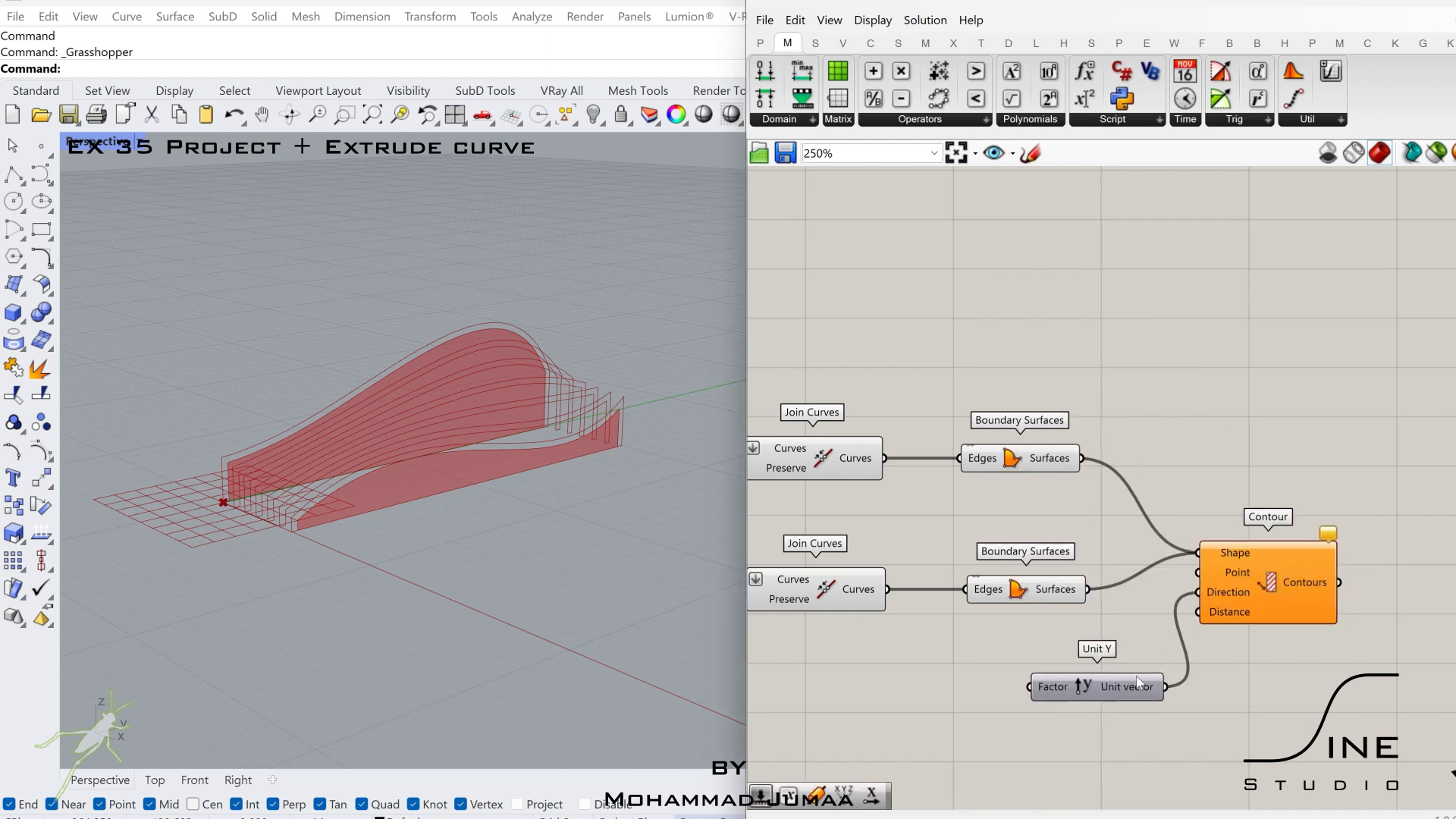
pyautogui.moveTo(1138, 685); pyautogui.dragTo(1020, 645)
# Step: Connect a 2.5 number slider to the Contour's Distance input and lower it to 1.9
pyautogui.doubleClick(1069, 702)
pyautogui.write('2.5')
pyautogui.press('Return')
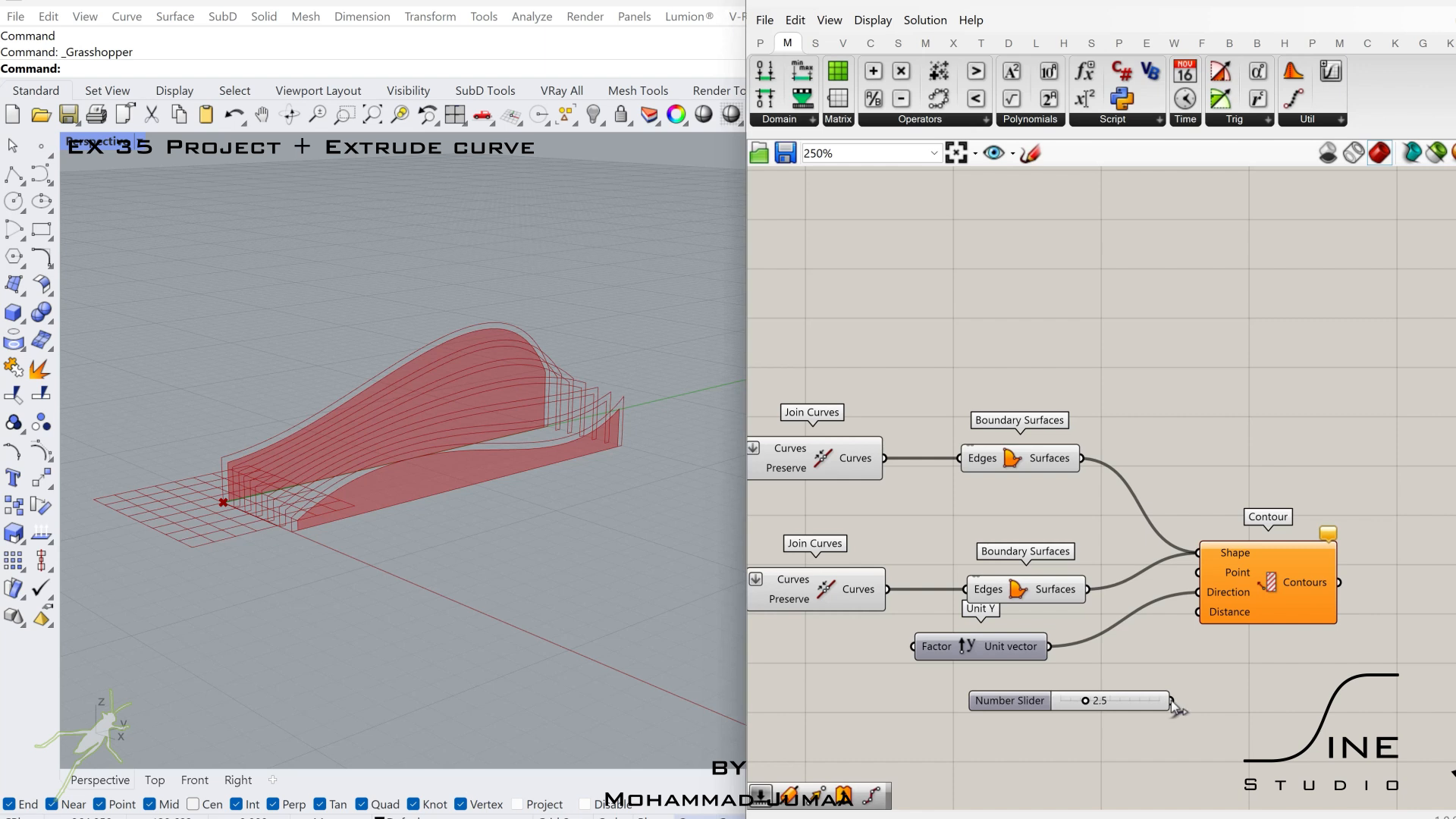
pyautogui.moveTo(1171, 701); pyautogui.dragTo(1199, 612)
pyautogui.moveTo(1077, 701); pyautogui.dragTo(1081, 705)
# Step: Add a Pipe component fed by the Contours output, with a 0.02 number slider as its Radius
pyautogui.moveTo(1290, 580); pyautogui.dragTo(1070, 576, button='right')
pyautogui.doubleClick(1270, 526)
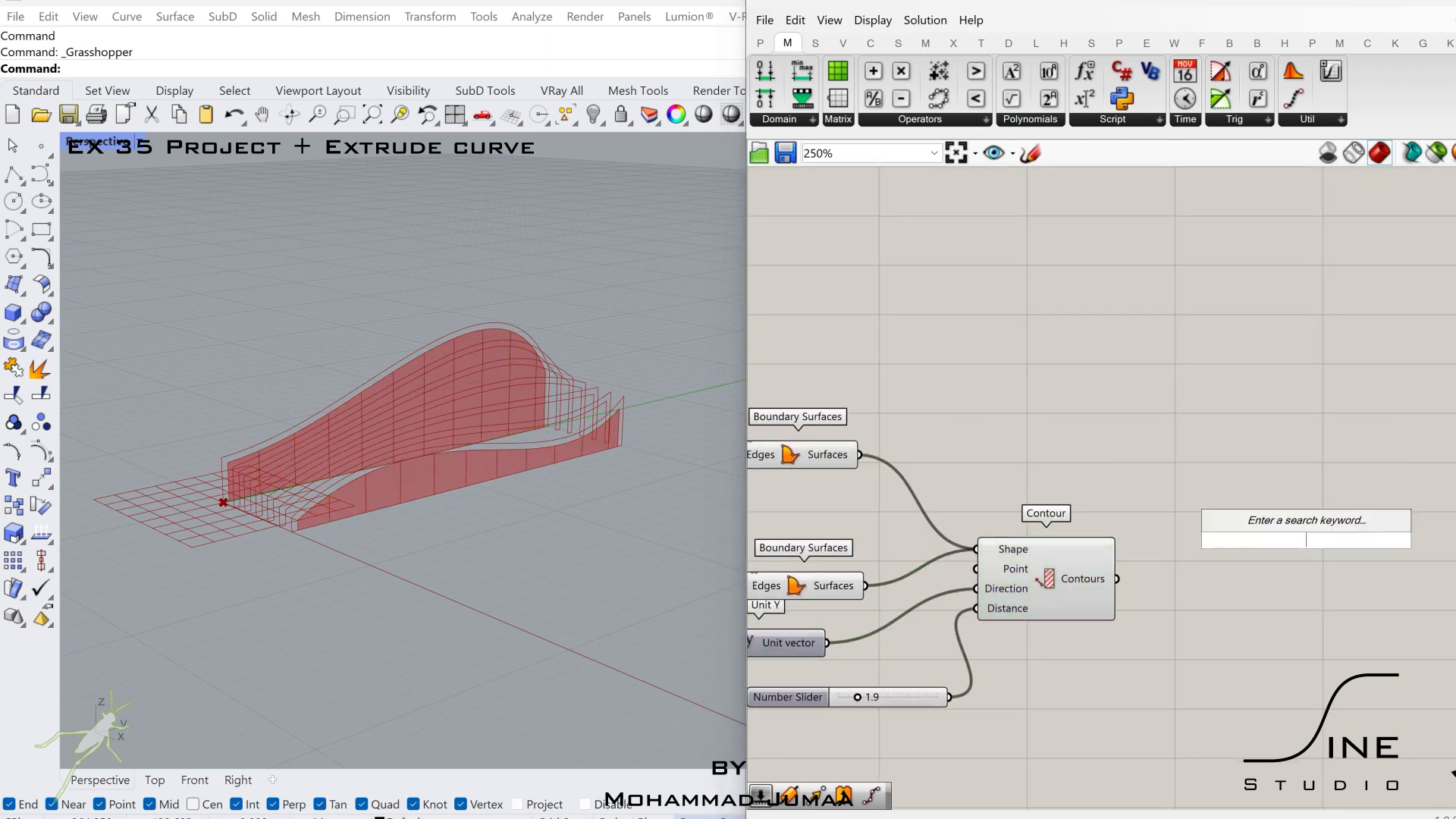
pyautogui.write('pipe')
pyautogui.press('Return')
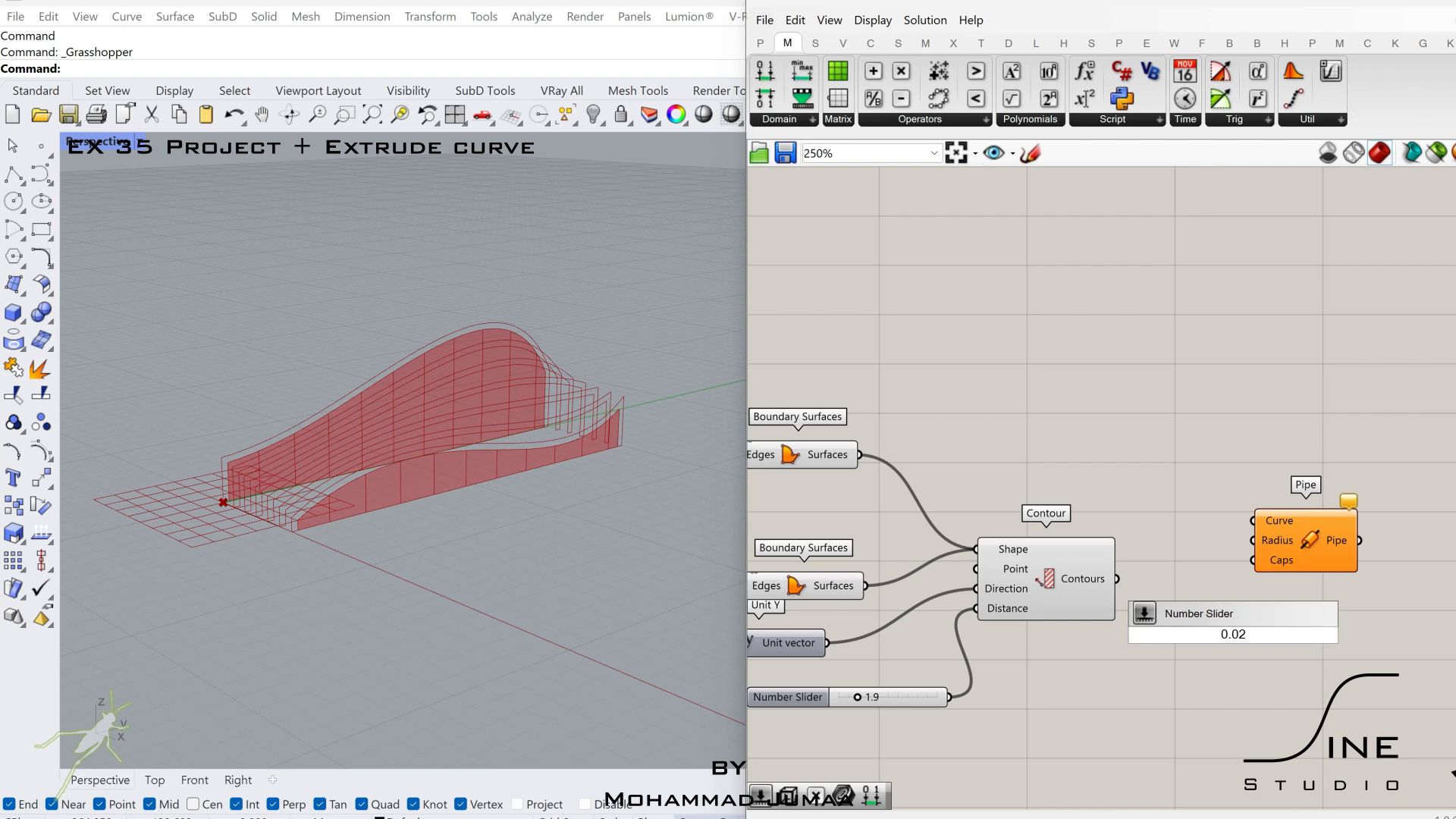
pyautogui.press('Return')
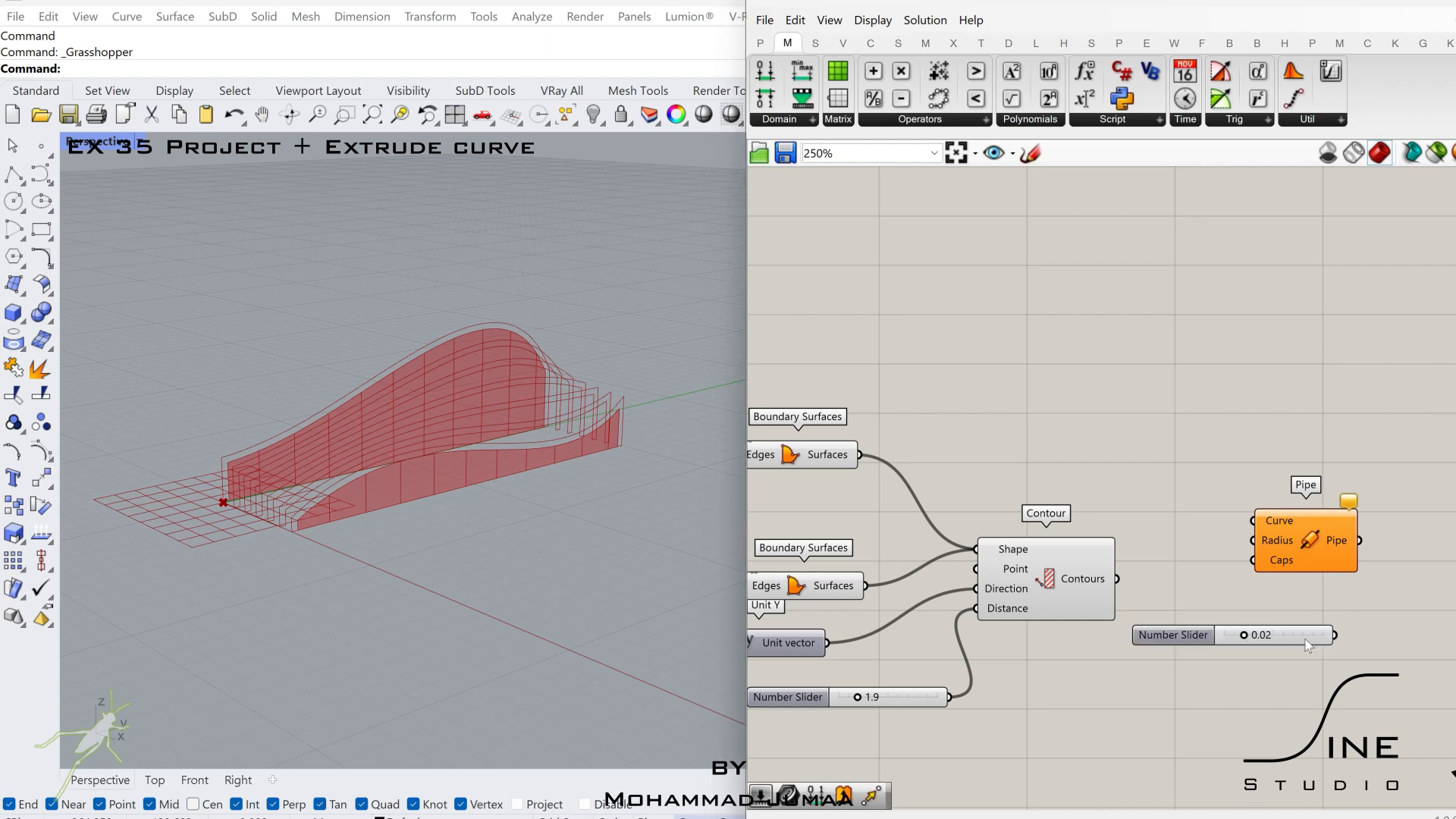
pyautogui.moveTo(1118, 579); pyautogui.dragTo(1254, 520)
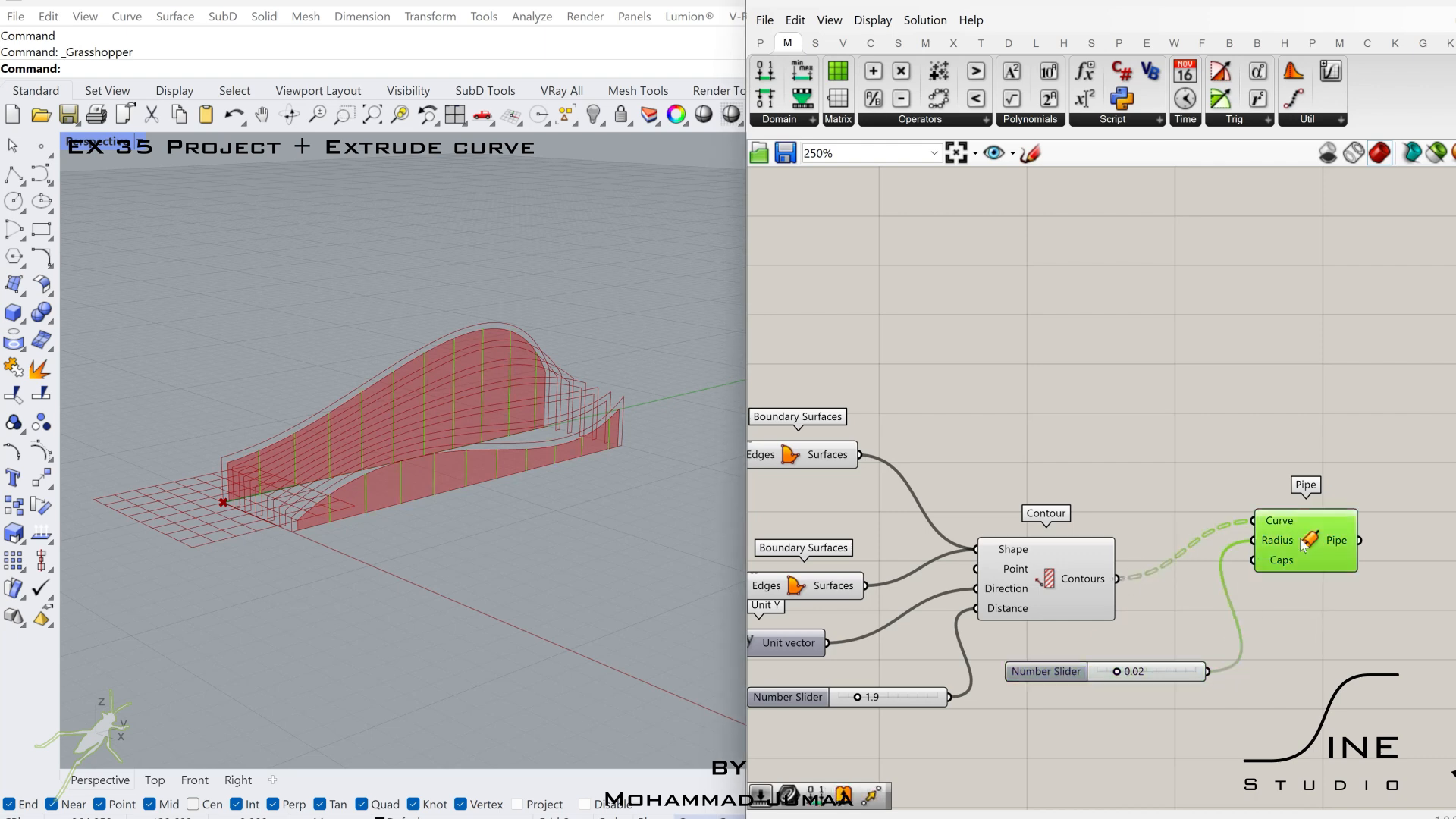
# Step: Connect both Join Curves outputs to the Pipe's Curve input alongside the contours
pyautogui.scroll(-2, 1222, 530)
pyautogui.moveTo(911, 474); pyautogui.dragTo(921, 471, button='right')
pyautogui.moveTo(899, 466); pyautogui.dragTo(1344, 531)
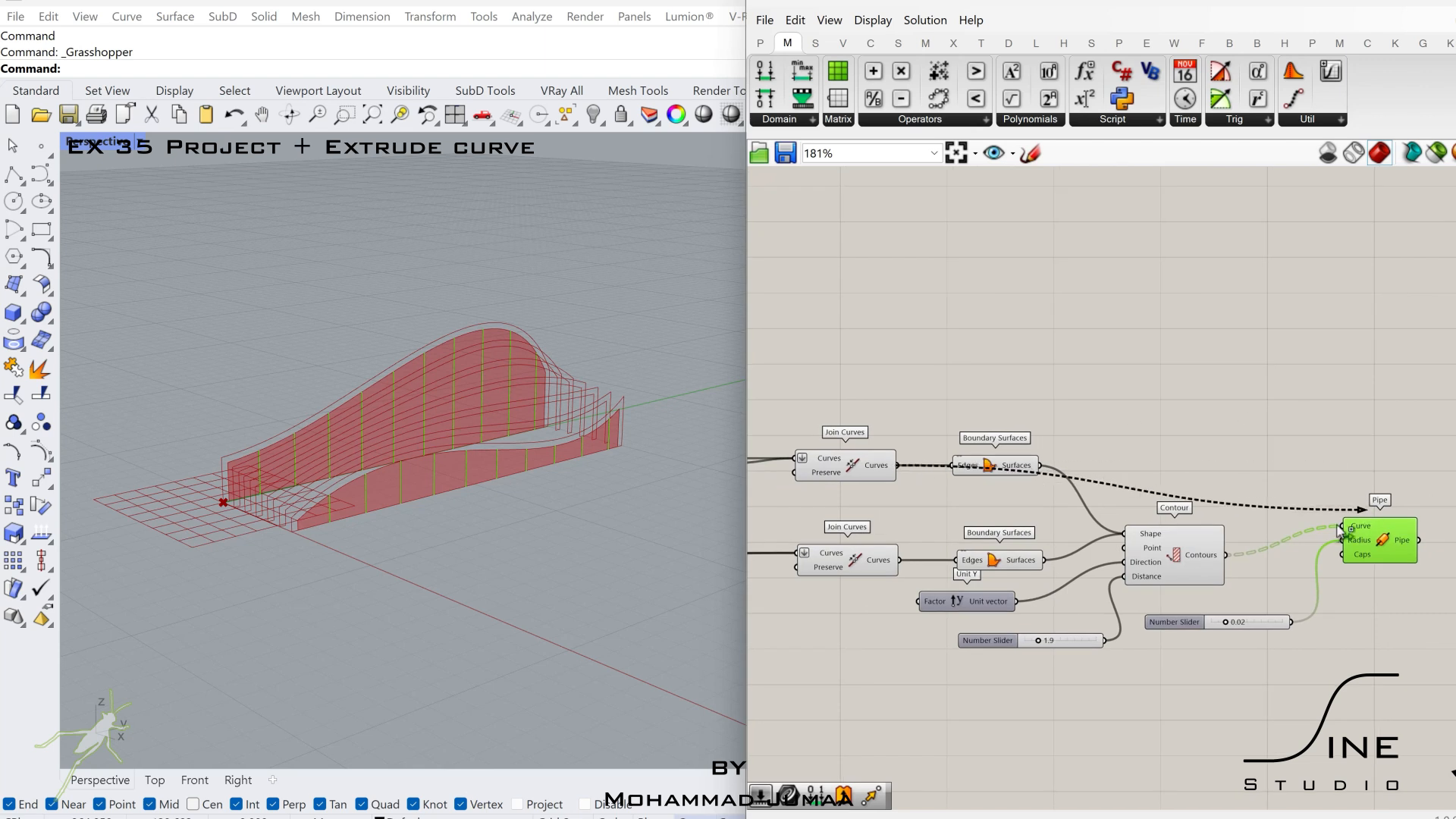
pyautogui.click(1285, 485)
pyautogui.moveTo(1285, 485); pyautogui.dragTo(1429, 480, button='right')
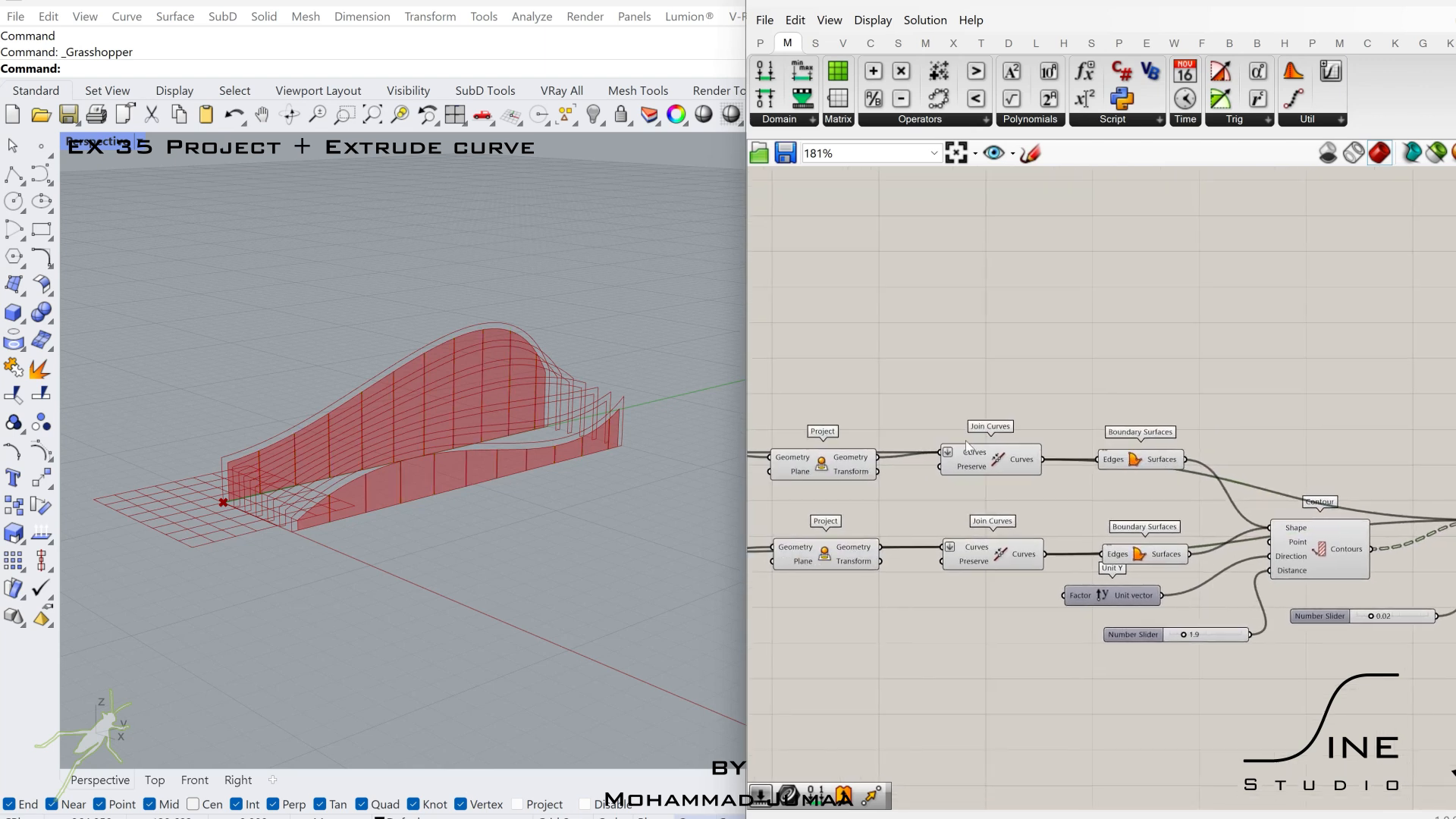
pyautogui.click(801, 456)
pyautogui.moveTo(927, 467)
pyautogui.mouseDown(button='right')
pyautogui.moveTo(966, 465)
pyautogui.moveTo(929, 463)
pyautogui.mouseUp(button='right')
pyautogui.moveTo(975, 456)
pyautogui.mouseDown()
pyautogui.moveTo(981, 435)
pyautogui.moveTo(977, 458)
pyautogui.mouseUp()
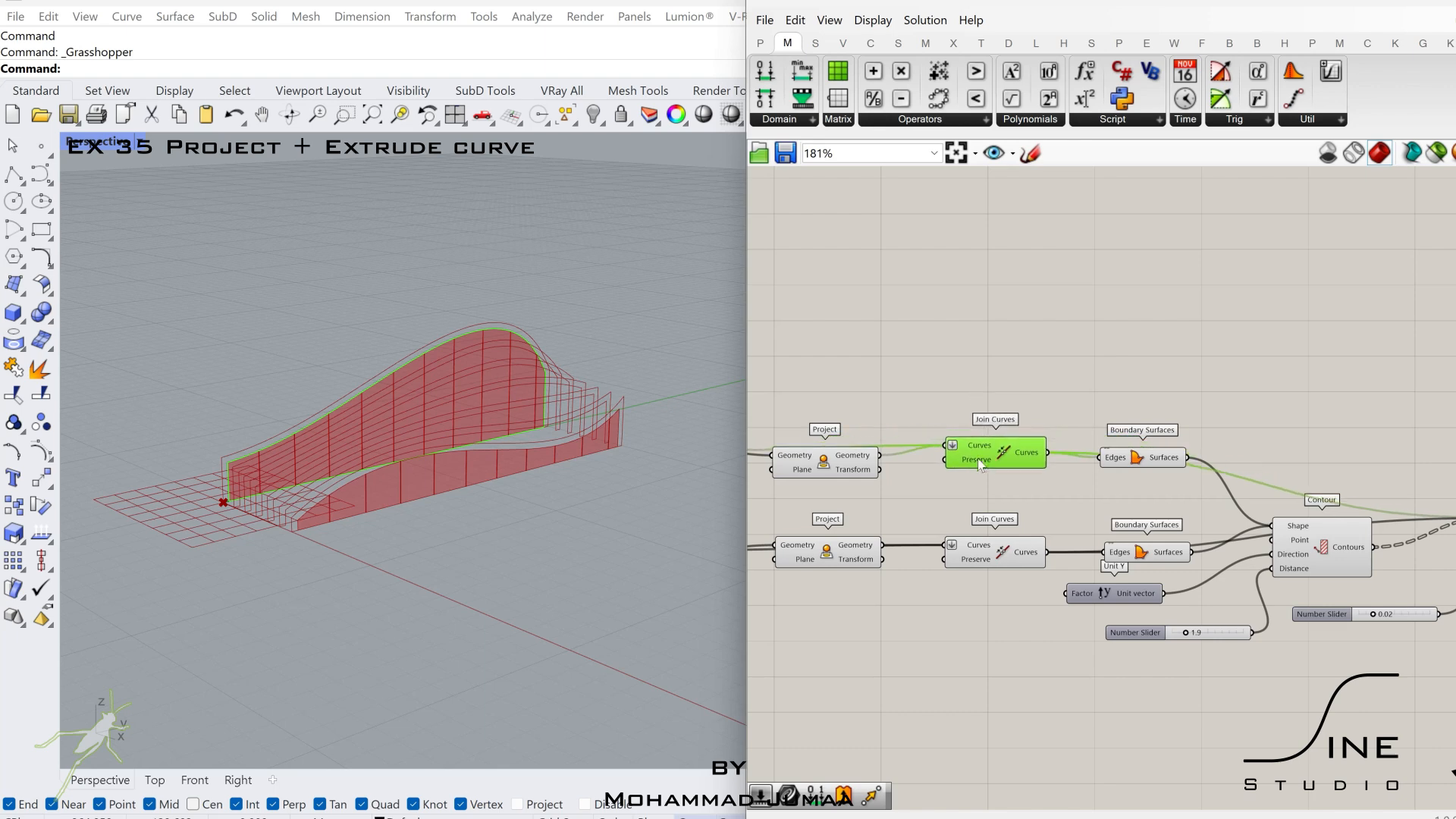
# Step: Raise the Pipe's radius slider to 0.04
pyautogui.moveTo(1341, 617); pyautogui.dragTo(1138, 588, button='right')
pyautogui.scroll(5, 1138, 588)
pyautogui.click(1308, 414)
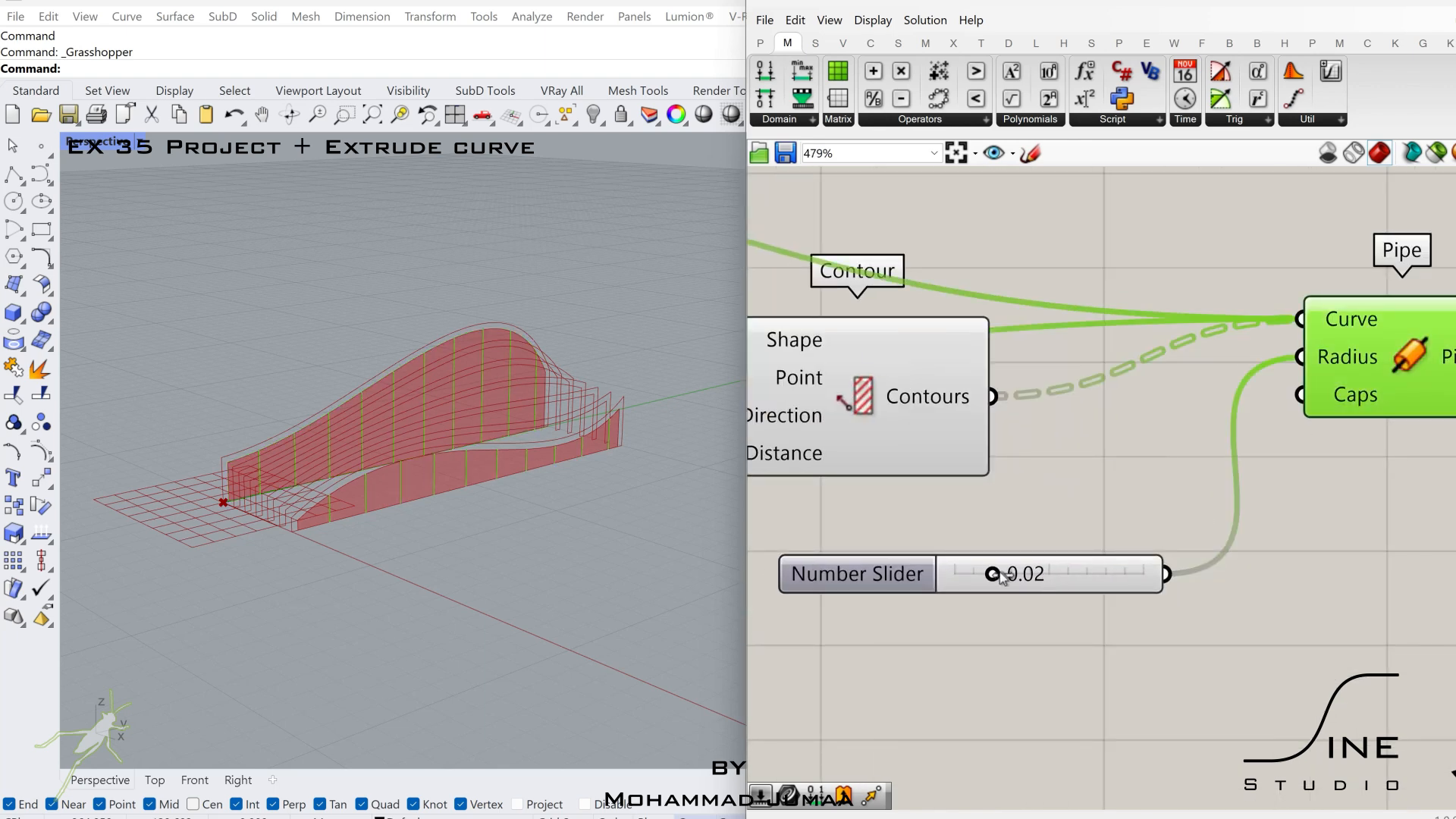
# Step: Add a Brep Wireframe component and feed its Brep input from the upper Boundary Surfaces
pyautogui.scroll(-5, 1035, 577)
pyautogui.moveTo(992, 472); pyautogui.dragTo(971, 411, button='right')
pyautogui.click(971, 411)
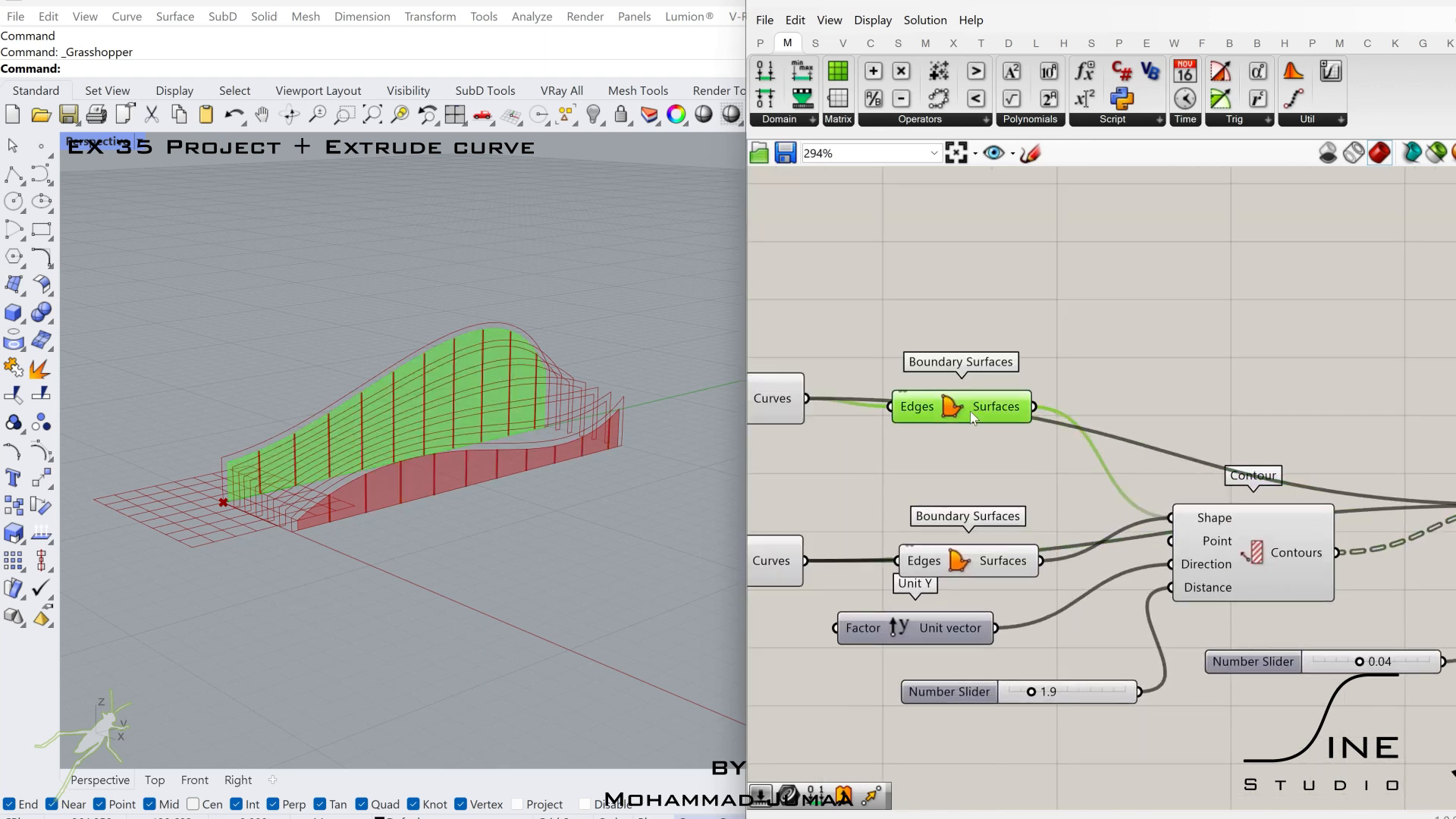
pyautogui.doubleClick(1160, 417)
pyautogui.write('bre')
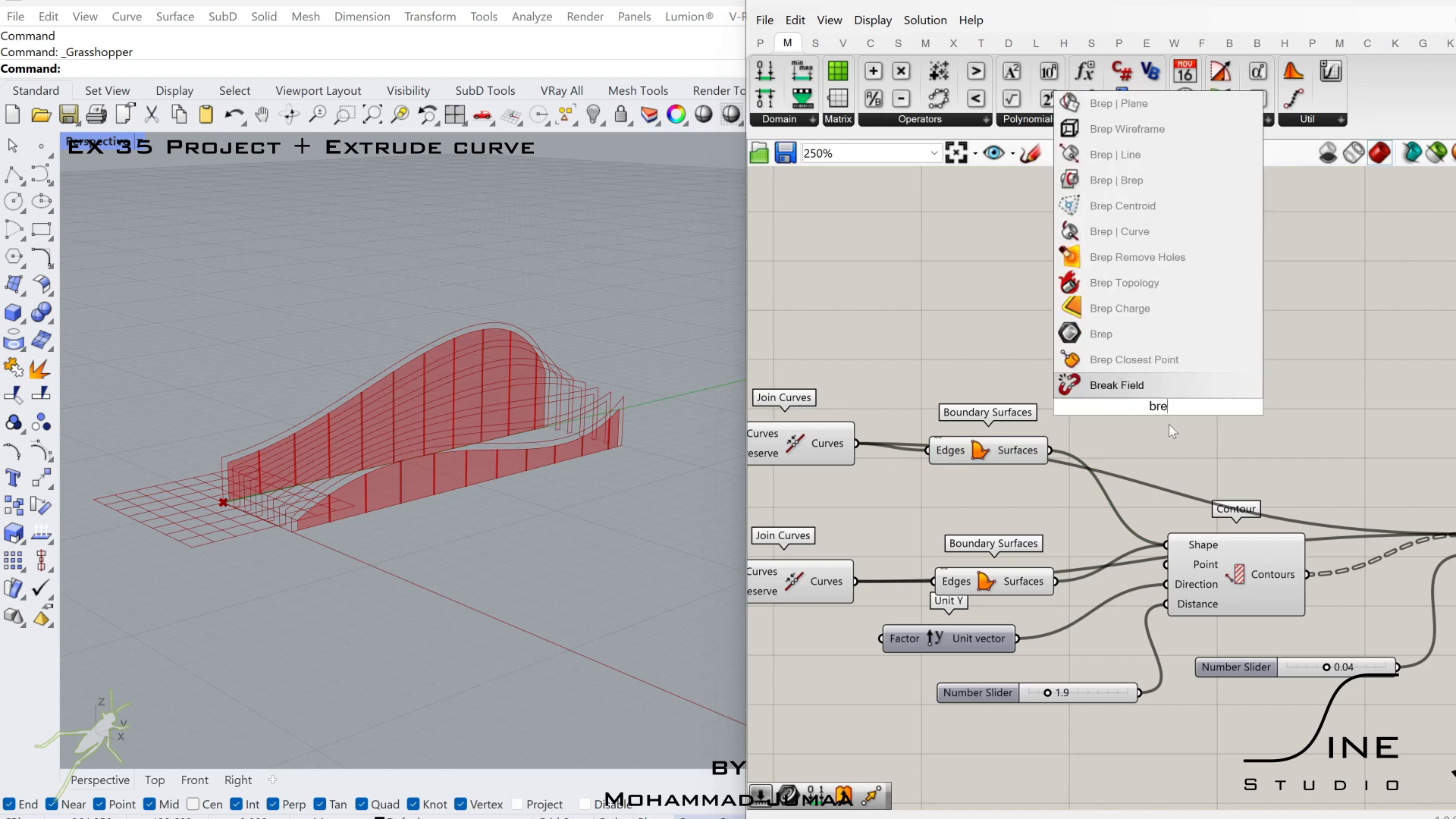
pyautogui.click(1125, 129)
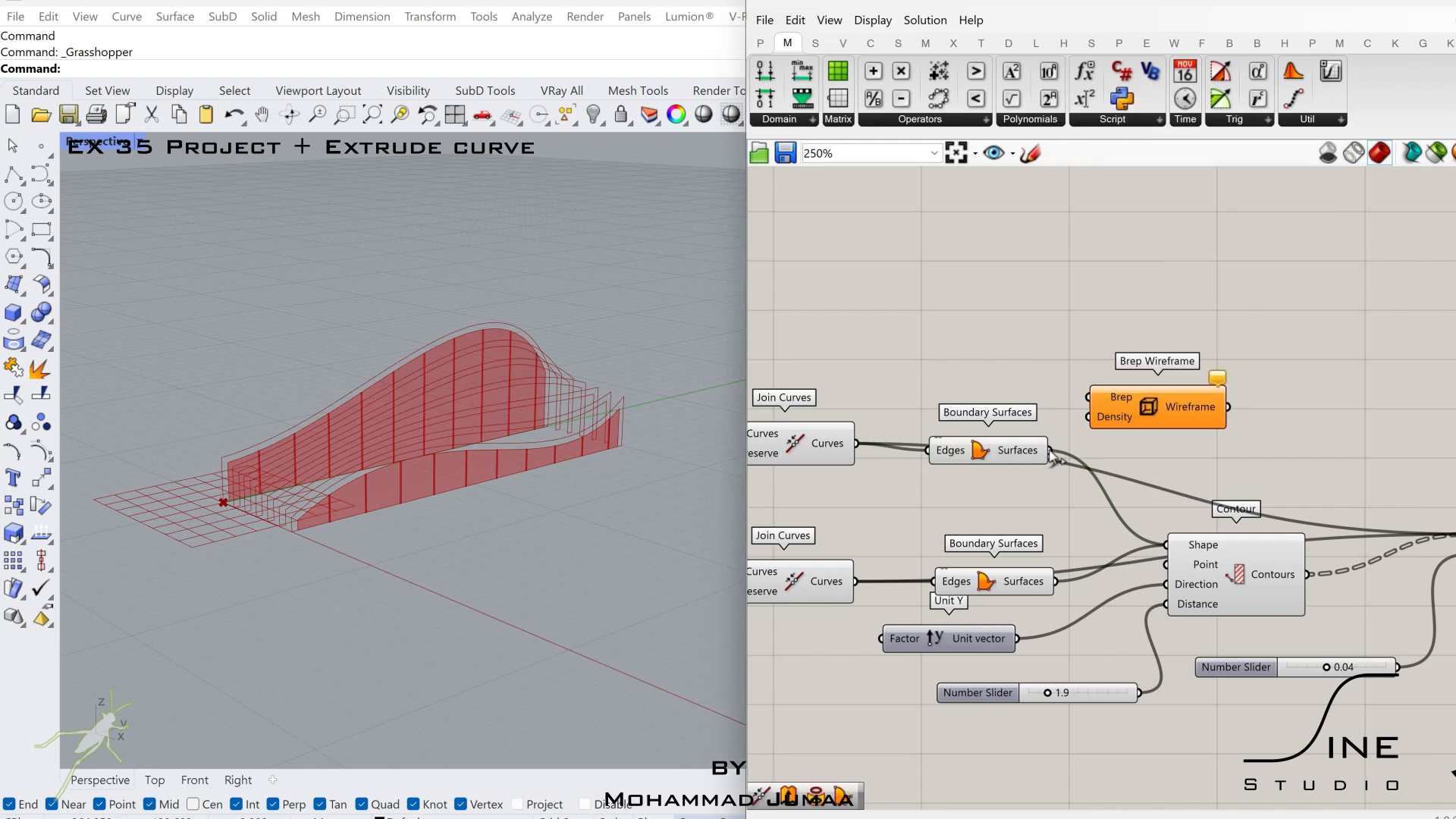
# Step: Add a curve Explode component fed by the Brep Wireframe's output
pyautogui.moveTo(1191, 379); pyautogui.dragTo(1103, 358, button='right')
pyautogui.doubleClick(1227, 382)
pyautogui.write('ex')
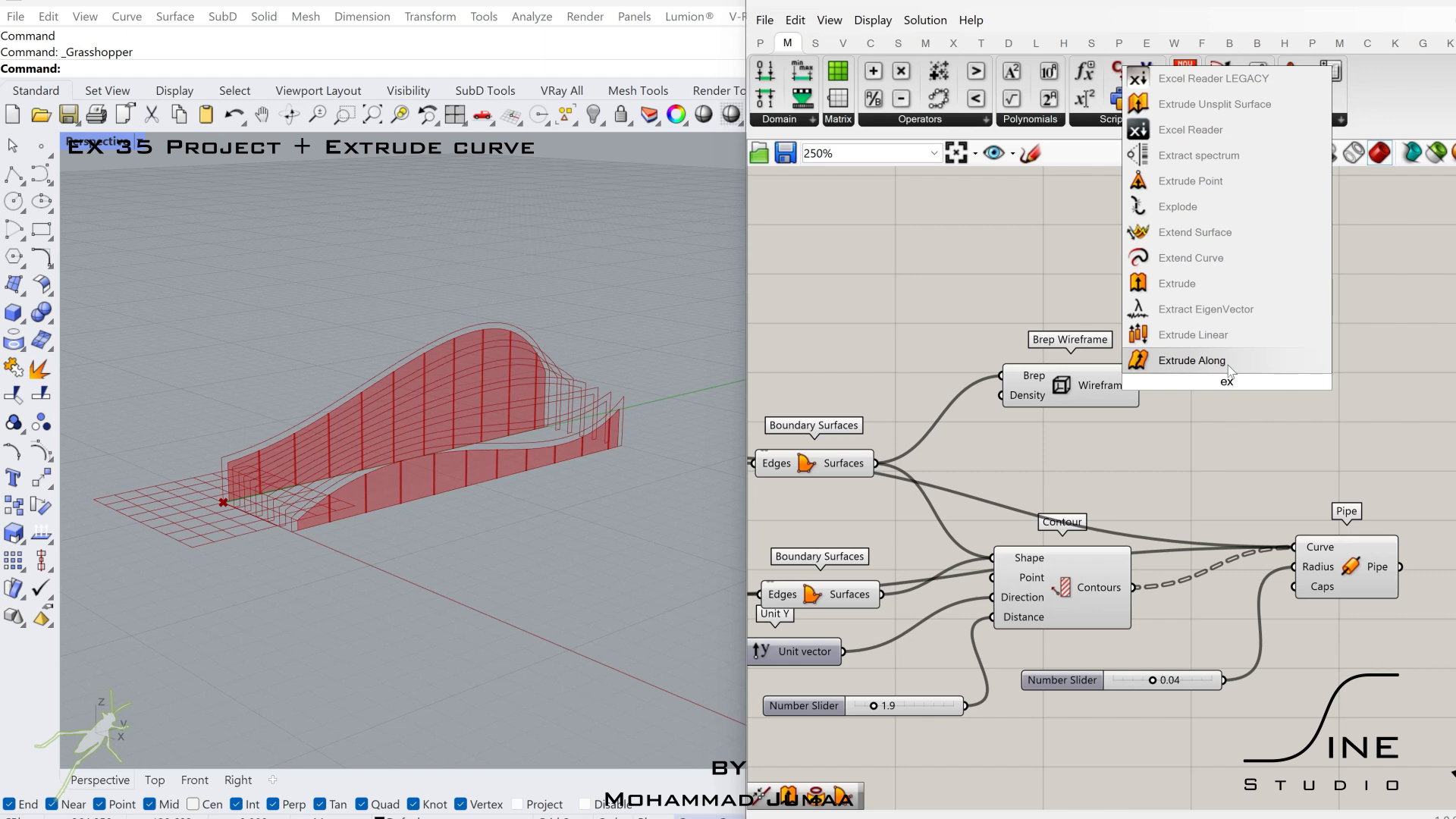
pyautogui.click(1226, 212)
pyautogui.moveTo(1139, 385); pyautogui.dragTo(1155, 373)
pyautogui.moveTo(1227, 383); pyautogui.dragTo(1261, 389)
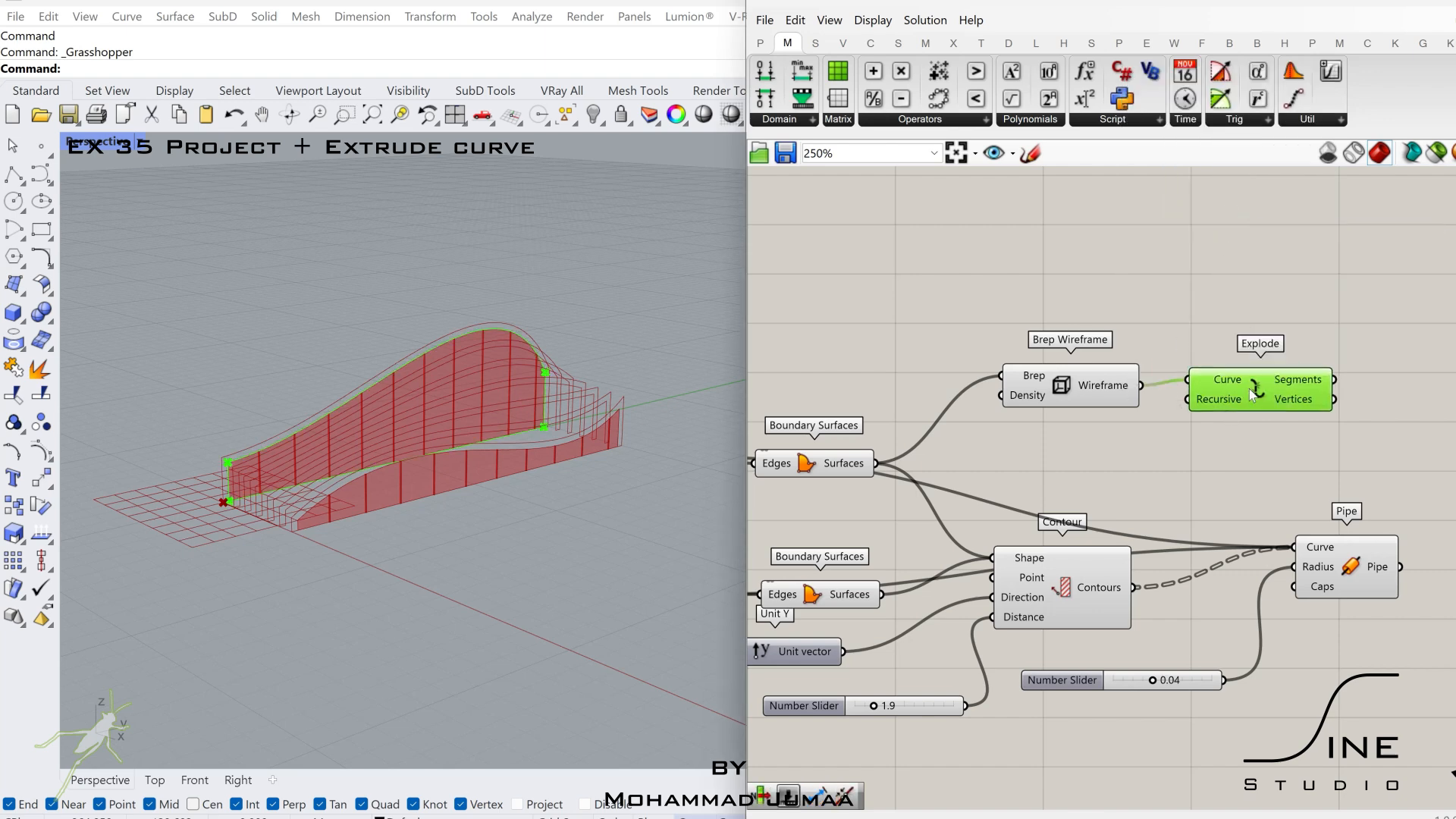
# Step: Add a Join Curves component with a flattened input for the exploded segments and connect its output to the Pipe's Curve
pyautogui.moveTo(1438, 406); pyautogui.dragTo(1200, 399, button='right')
pyautogui.click(1201, 400)
pyautogui.doubleClick(1200, 399)
pyautogui.write('join')
pyautogui.press('Return')
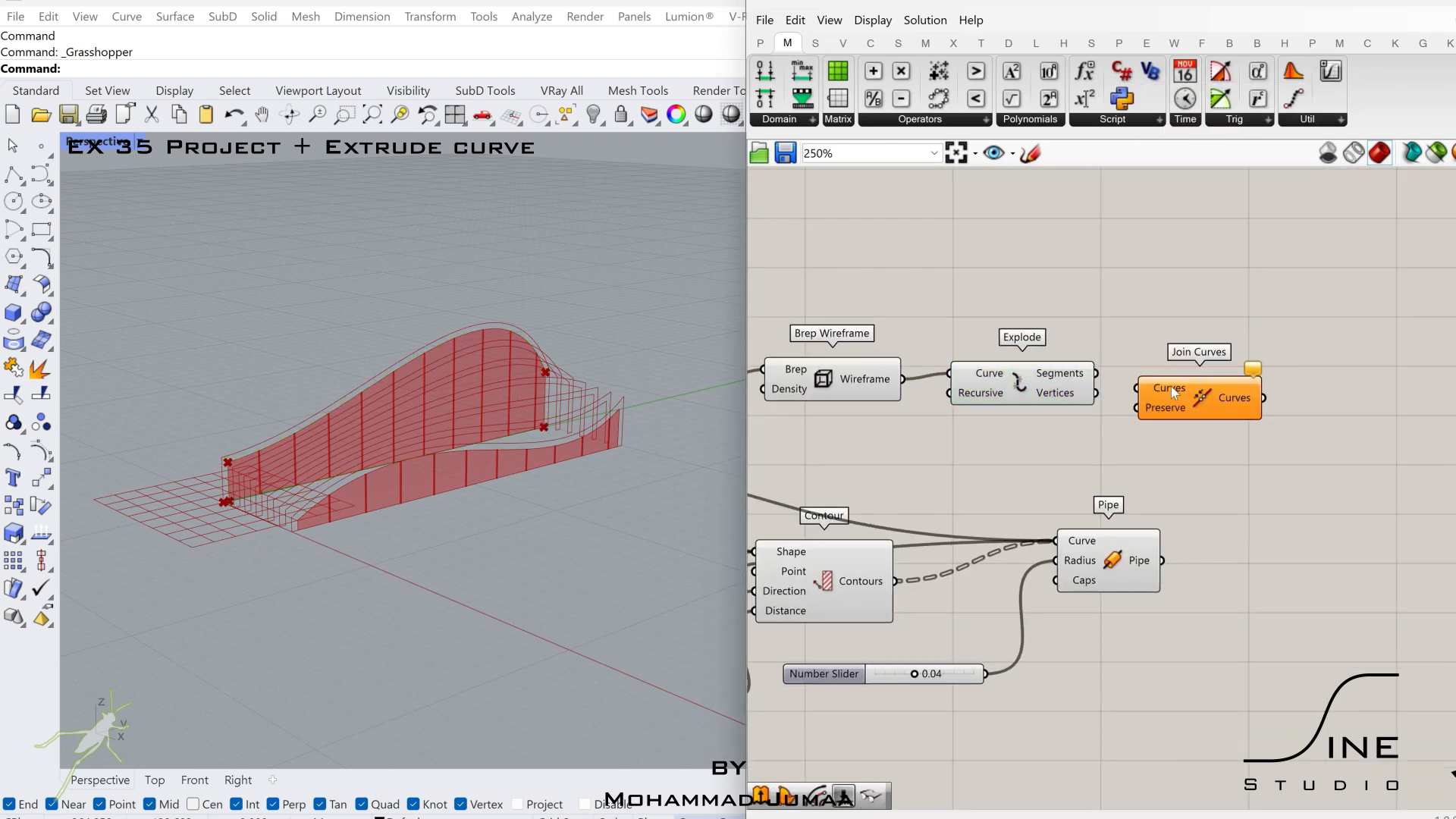
pyautogui.rightClick(1172, 388)
pyautogui.click(1213, 510)
pyautogui.moveTo(1096, 373); pyautogui.dragTo(1229, 379)
pyautogui.moveTo(1131, 565); pyautogui.dragTo(1328, 546)
# Step: Duplicate the Brep Wireframe, Explode and Join Curves chain below, feeding the copy from the lower Boundary Surfaces
pyautogui.scroll(-1, 1328, 552)
pyautogui.moveTo(1290, 524); pyautogui.dragTo(1377, 527, button='right')
pyautogui.moveTo(1335, 483); pyautogui.dragTo(1024, 398)
pyautogui.keyDown('alt'); pyautogui.moveTo(1005, 419); pyautogui.dragTo(1011, 485); pyautogui.keyUp('alt')
pyautogui.moveTo(854, 573); pyautogui.dragTo(895, 576, button='right')
pyautogui.moveTo(987, 457); pyautogui.dragTo(986, 464)
pyautogui.moveTo(1395, 502); pyautogui.dragTo(1088, 493, button='right')
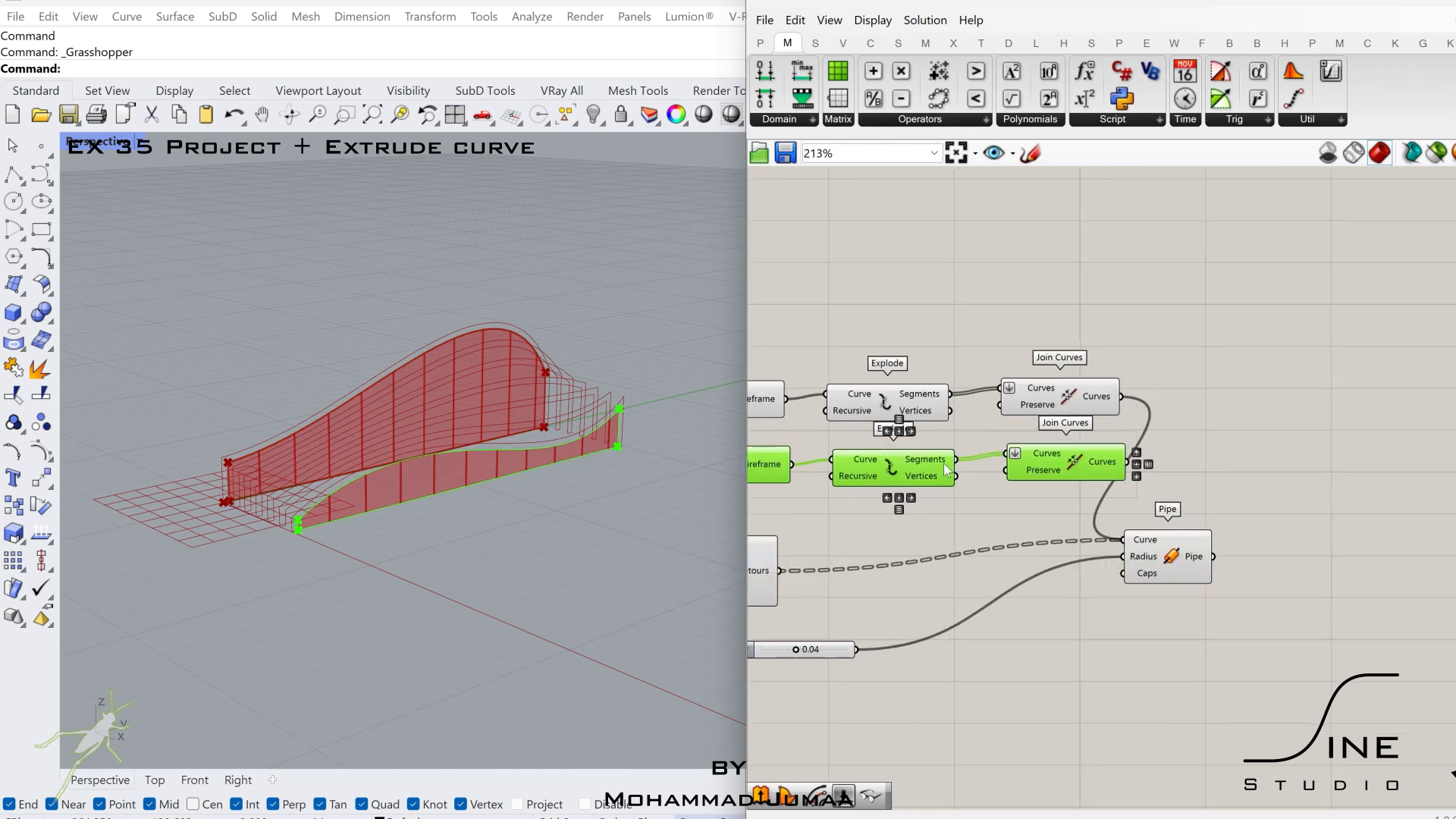
# Step: Connect the copied Join Curves output to the Pipe's Curve input as an additional source
pyautogui.scroll(2, 1088, 493)
pyautogui.moveTo(1211, 563); pyautogui.dragTo(1271, 563)
pyautogui.scroll(-2, 965, 497)
# Step: Hide the previews of the Brep Wireframe, Explode, Join Curves, Contour, Boundary Surfaces and Project components
pyautogui.moveTo(971, 499); pyautogui.dragTo(1231, 499, button='right')
pyautogui.moveTo(1267, 321); pyautogui.dragTo(985, 492)
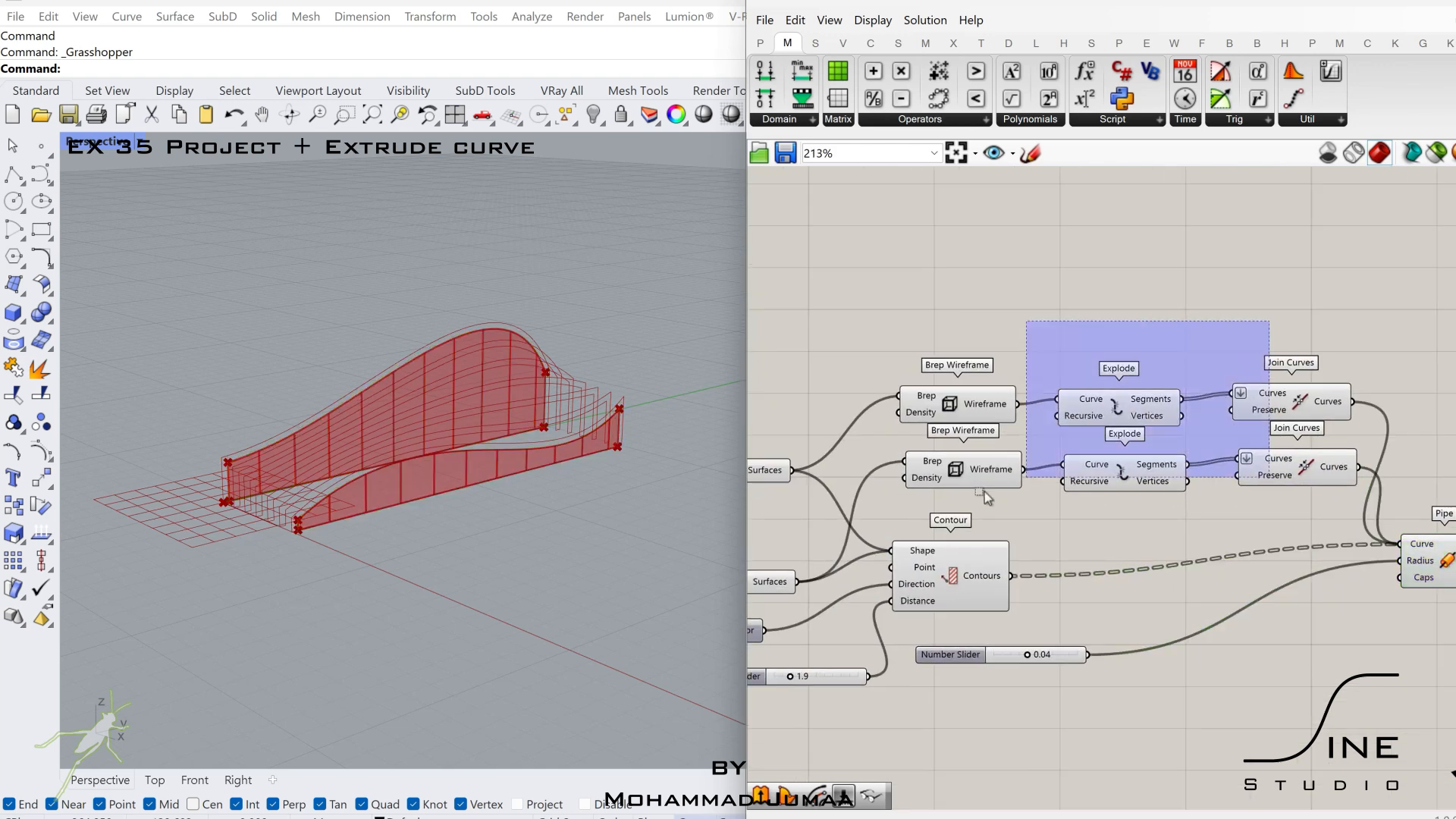
pyautogui.middleClick(990, 461)
pyautogui.click(949, 422)
pyautogui.scroll(-2, 1247, 535)
pyautogui.moveTo(983, 562); pyautogui.dragTo(1131, 520, button='right')
pyautogui.moveTo(1280, 657); pyautogui.dragTo(881, 389)
pyautogui.middleClick(926, 433)
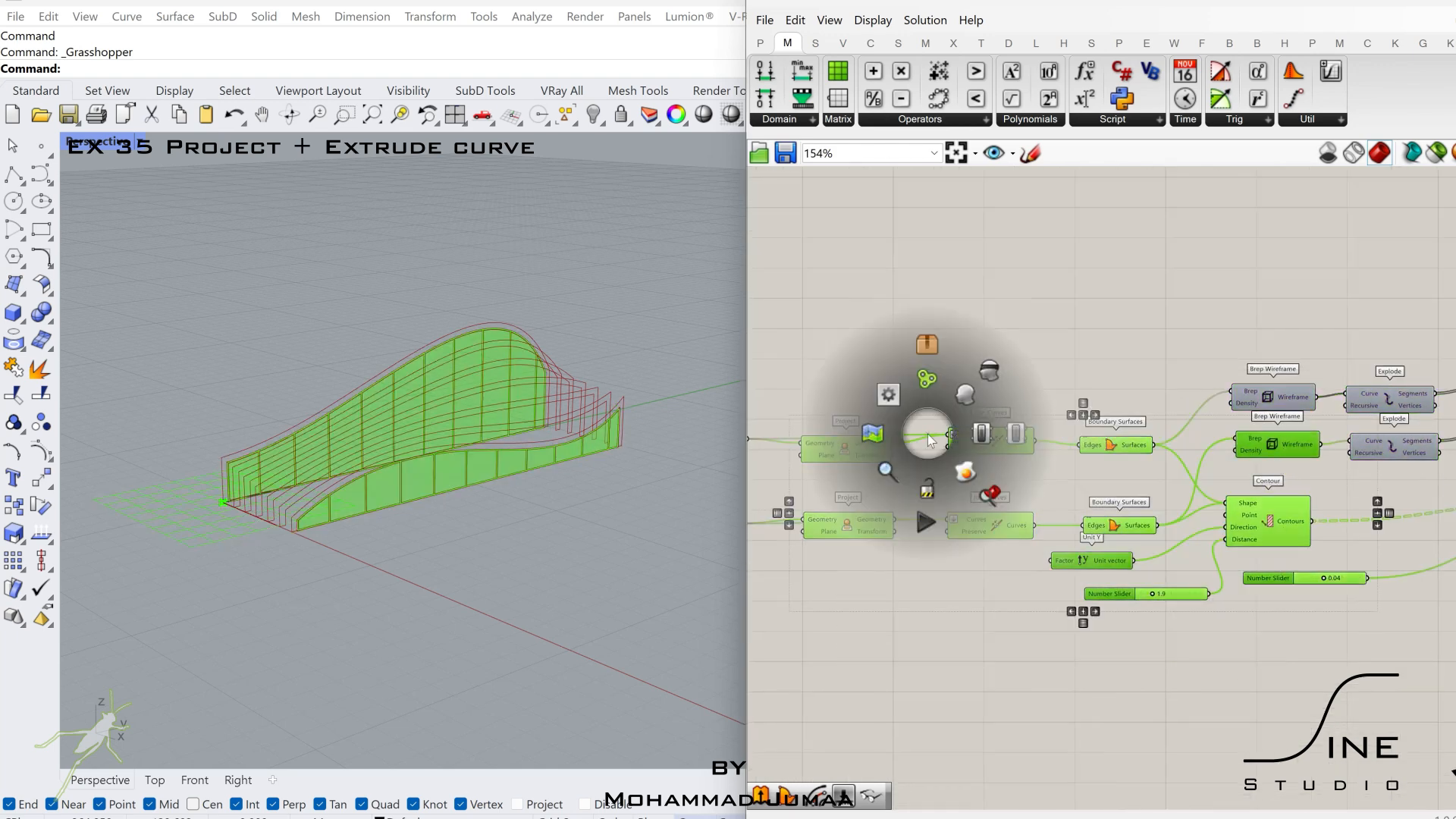
pyautogui.click(990, 374)
pyautogui.click(1024, 429)
pyautogui.moveTo(1359, 318); pyautogui.dragTo(1263, 371, button='right')
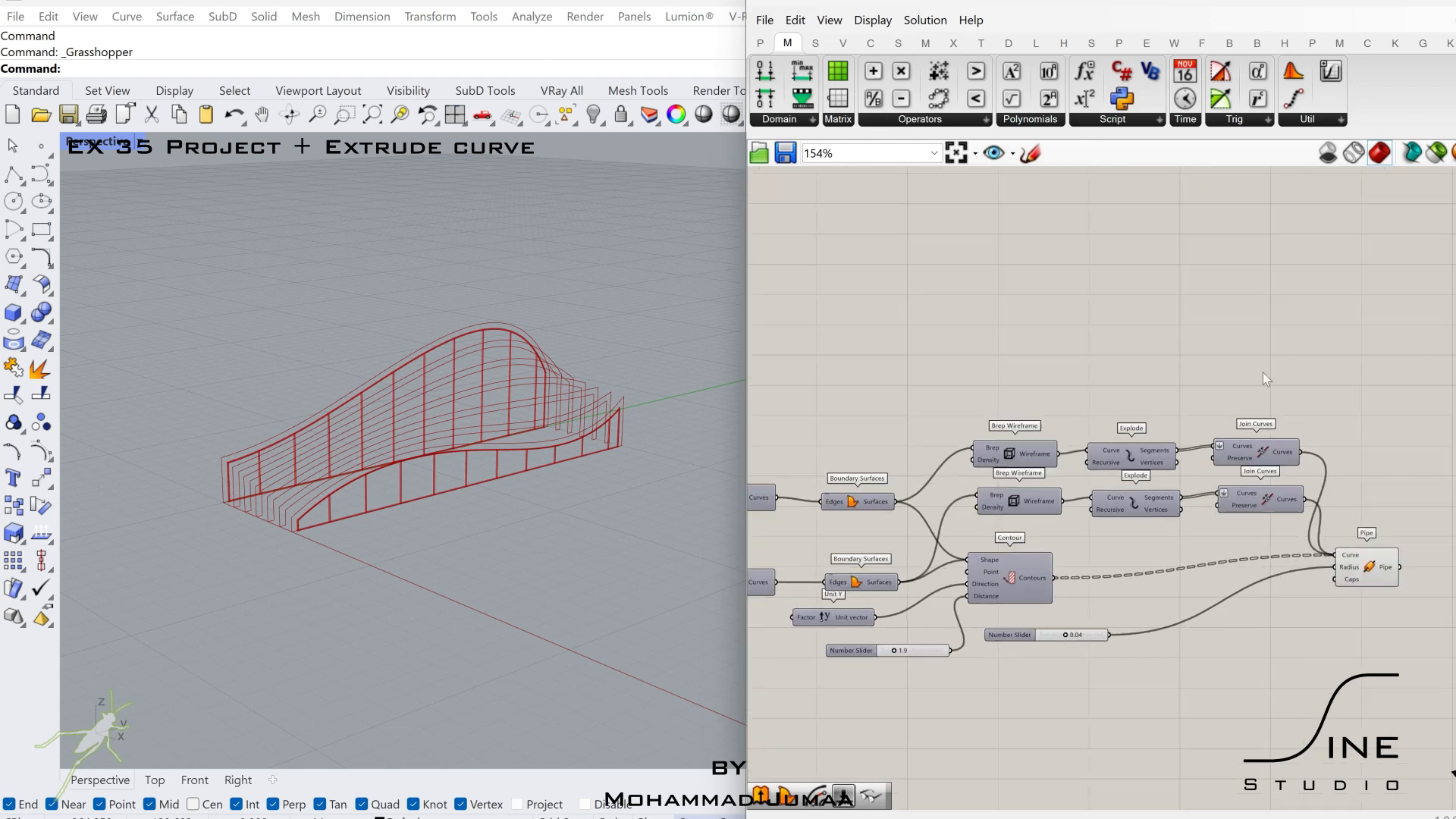
# Step: Add a Custom Preview component above the Join Curves and set its material to Green Glass (2)
pyautogui.doubleClick(1265, 371)
pyautogui.write('custom')
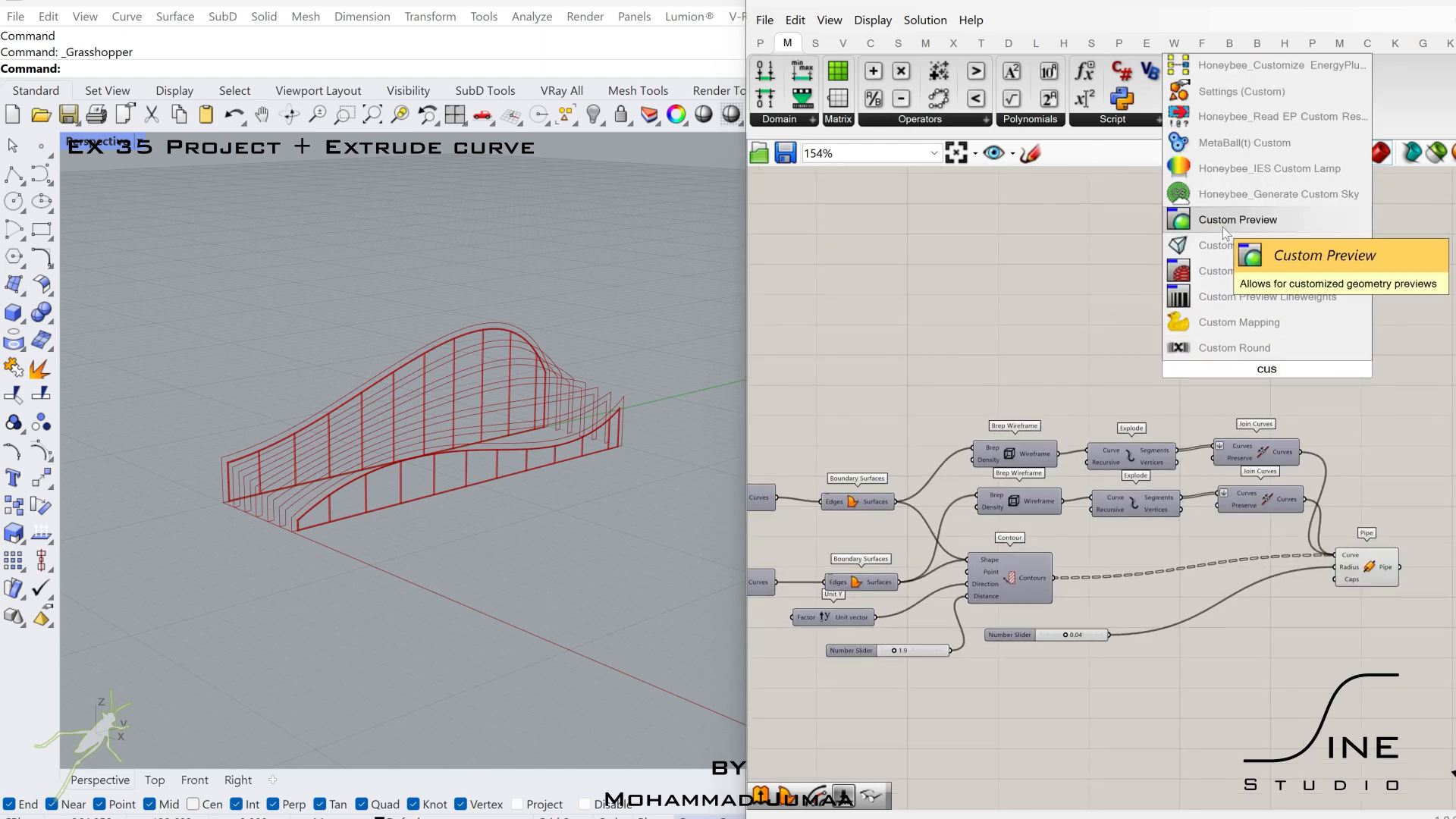
pyautogui.click(1236, 220)
pyautogui.moveTo(1281, 311); pyautogui.dragTo(1293, 269)
pyautogui.rightClick(1281, 277)
pyautogui.moveTo(1358, 416)
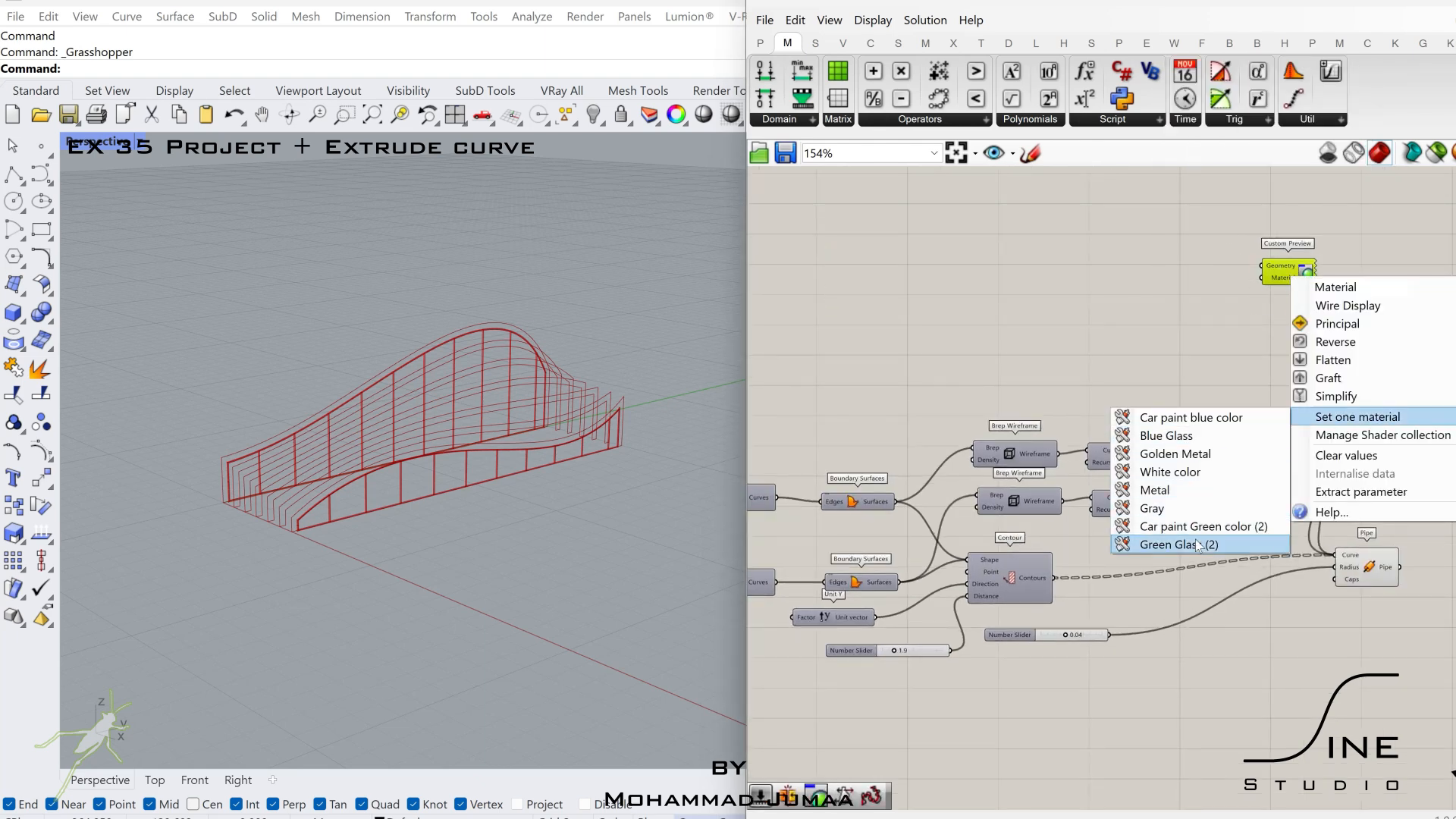
pyautogui.click(1152, 544)
# Step: Duplicate the Custom Preview above the original and set the copy's material to Gray
pyautogui.moveTo(1316, 273); pyautogui.dragTo(1305, 265)
pyautogui.rightClick(1289, 265)
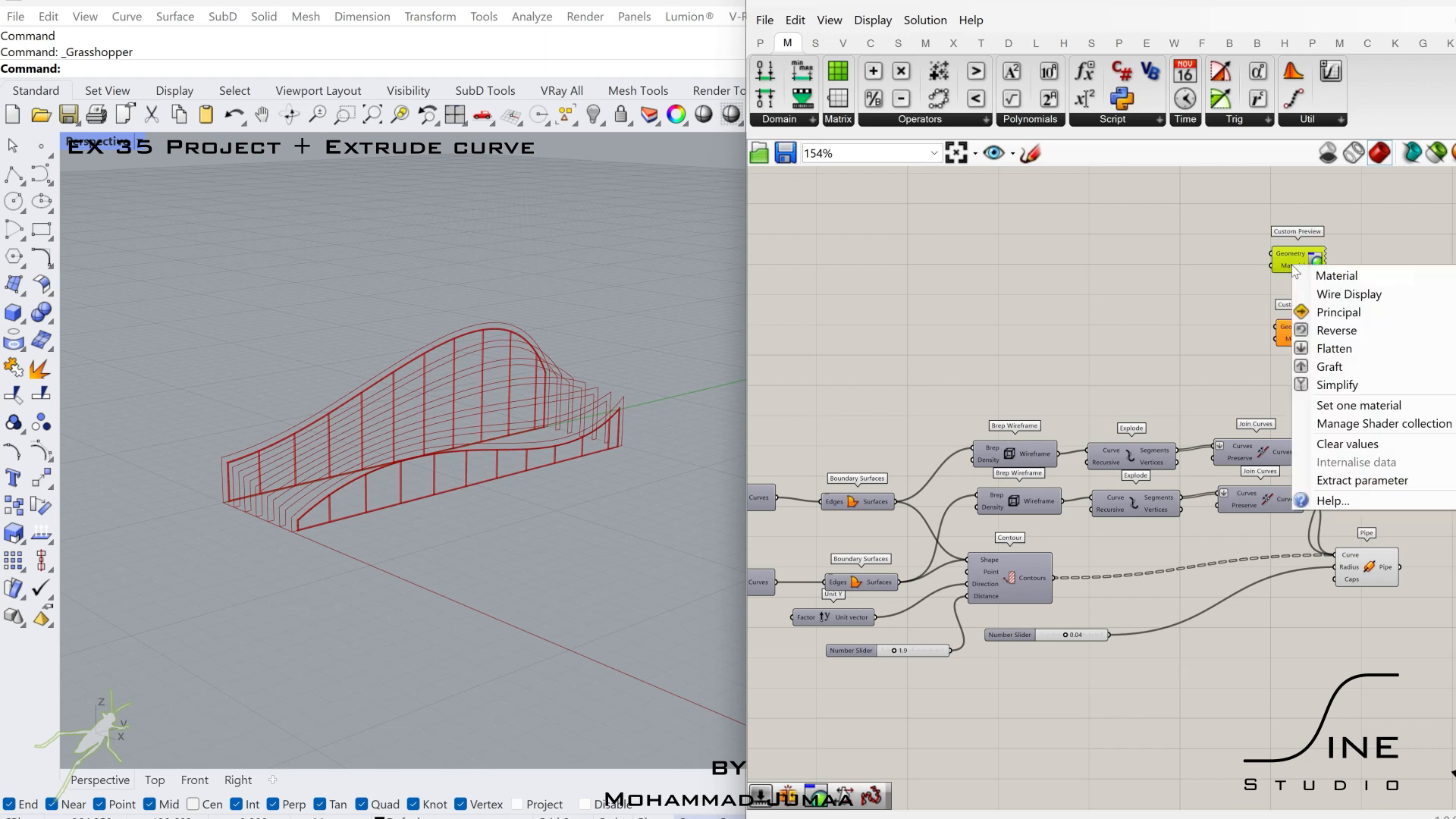
pyautogui.click(1335, 408)
pyautogui.press('Escape')
pyautogui.rightClick(1313, 263)
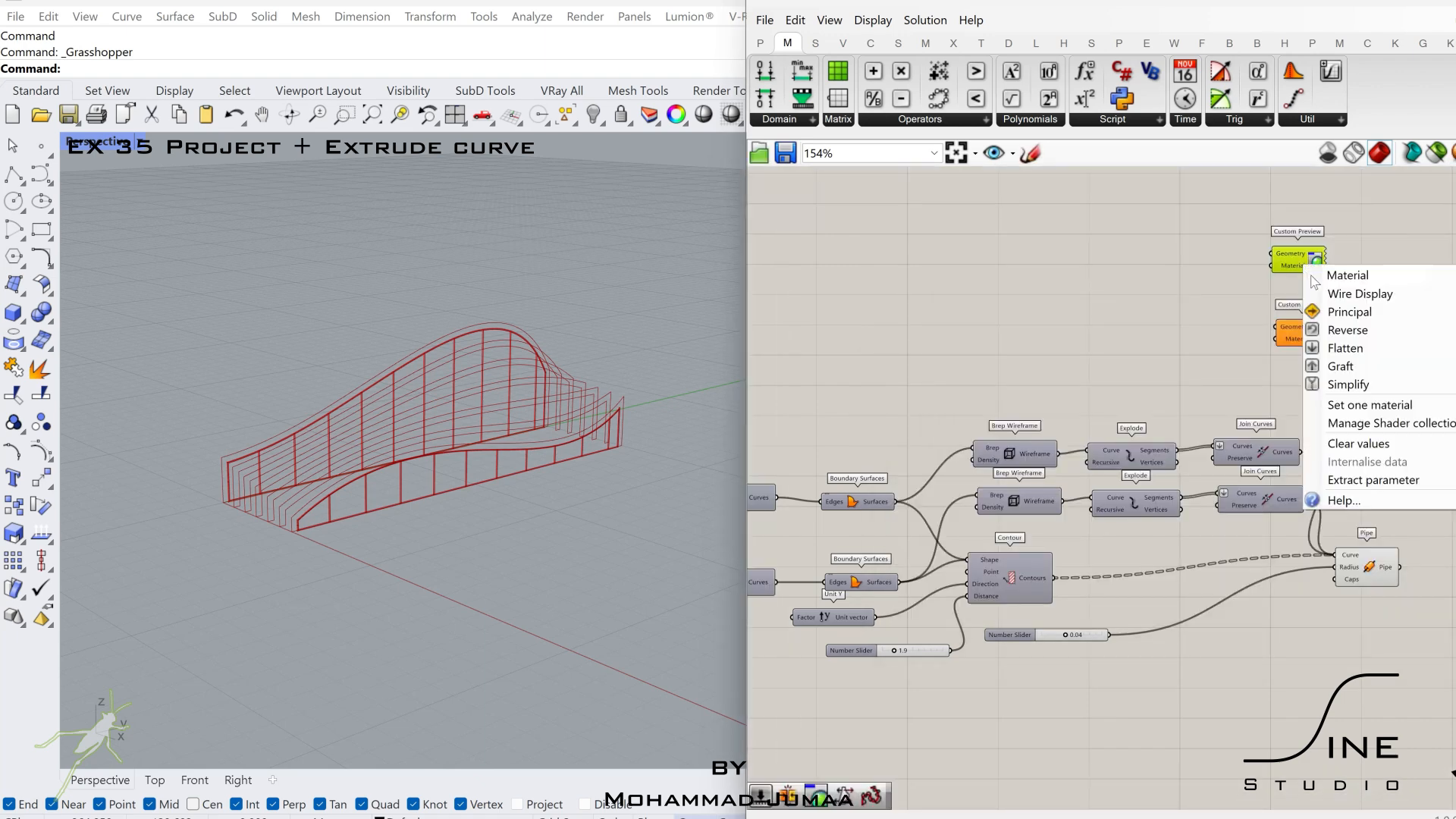
pyautogui.moveTo(1368, 411)
pyautogui.click(1234, 496)
# Step: Space the two Custom Previews apart, duplicate the upper one between them and set the copy's material to Metal
pyautogui.moveTo(1307, 327); pyautogui.dragTo(1299, 353)
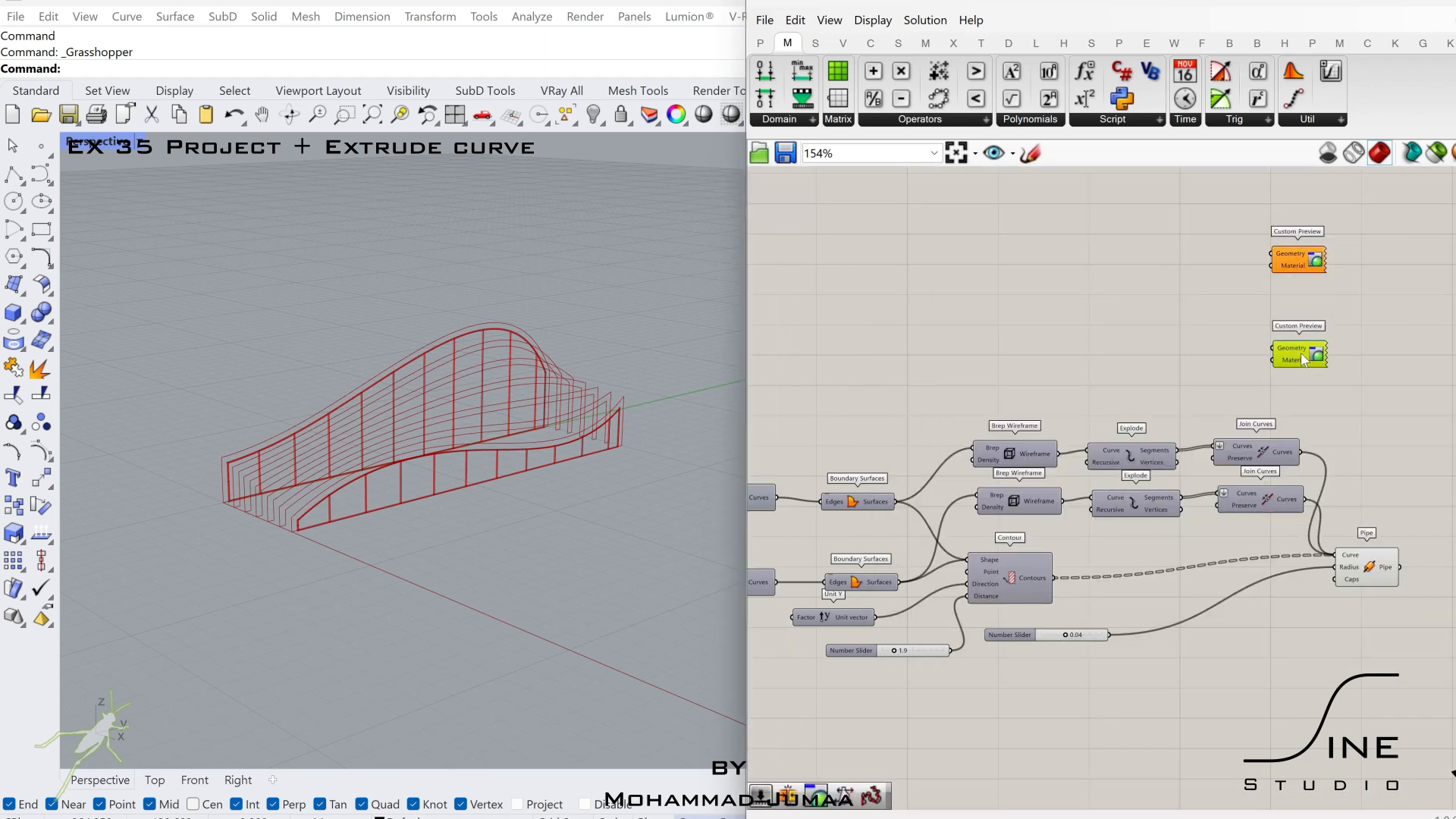
pyautogui.keyDown('alt'); pyautogui.moveTo(1298, 257); pyautogui.dragTo(1295, 309); pyautogui.keyUp('alt')
pyautogui.rightClick(1292, 313)
pyautogui.moveTo(1366, 455)
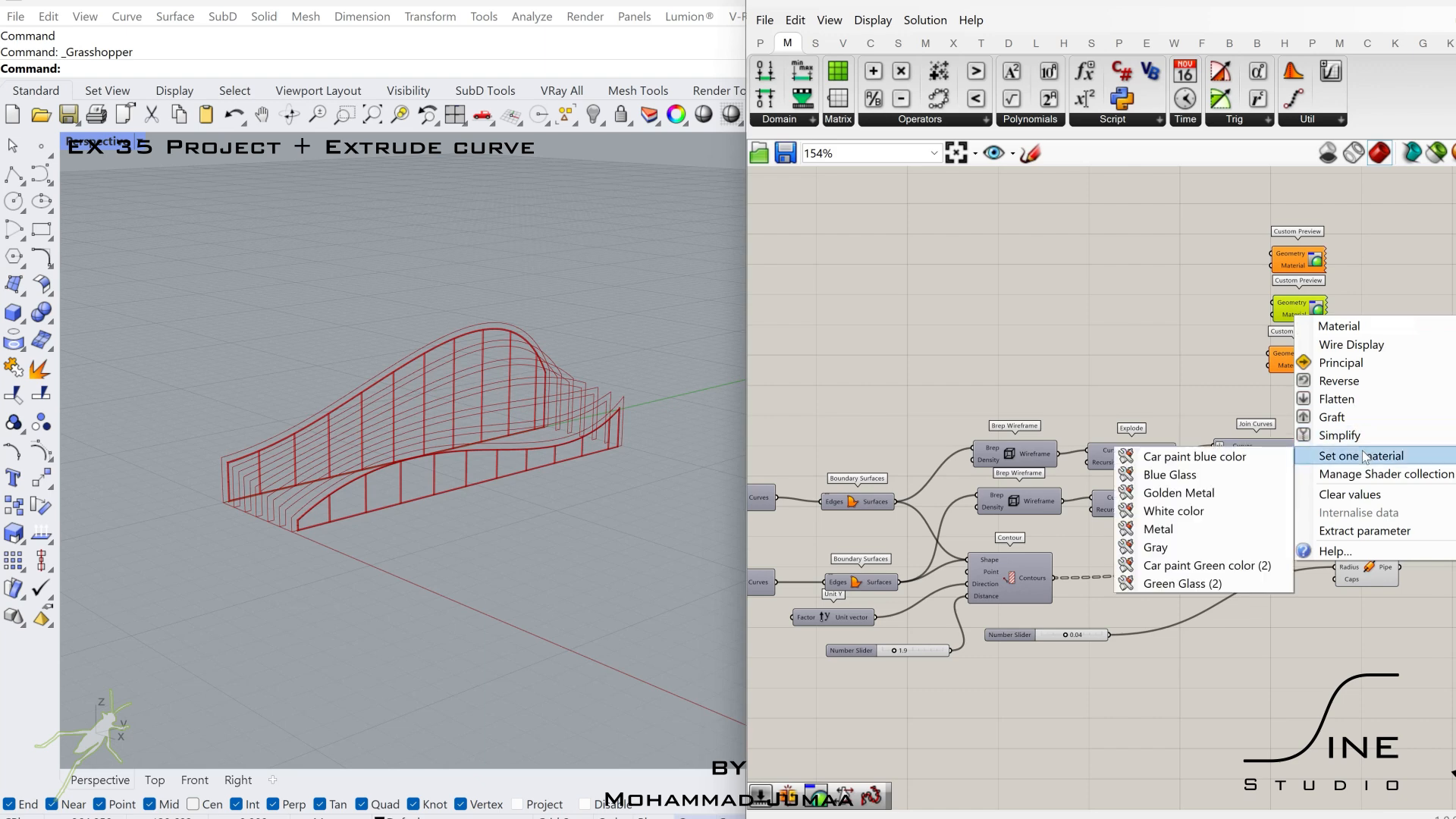
pyautogui.click(1148, 530)
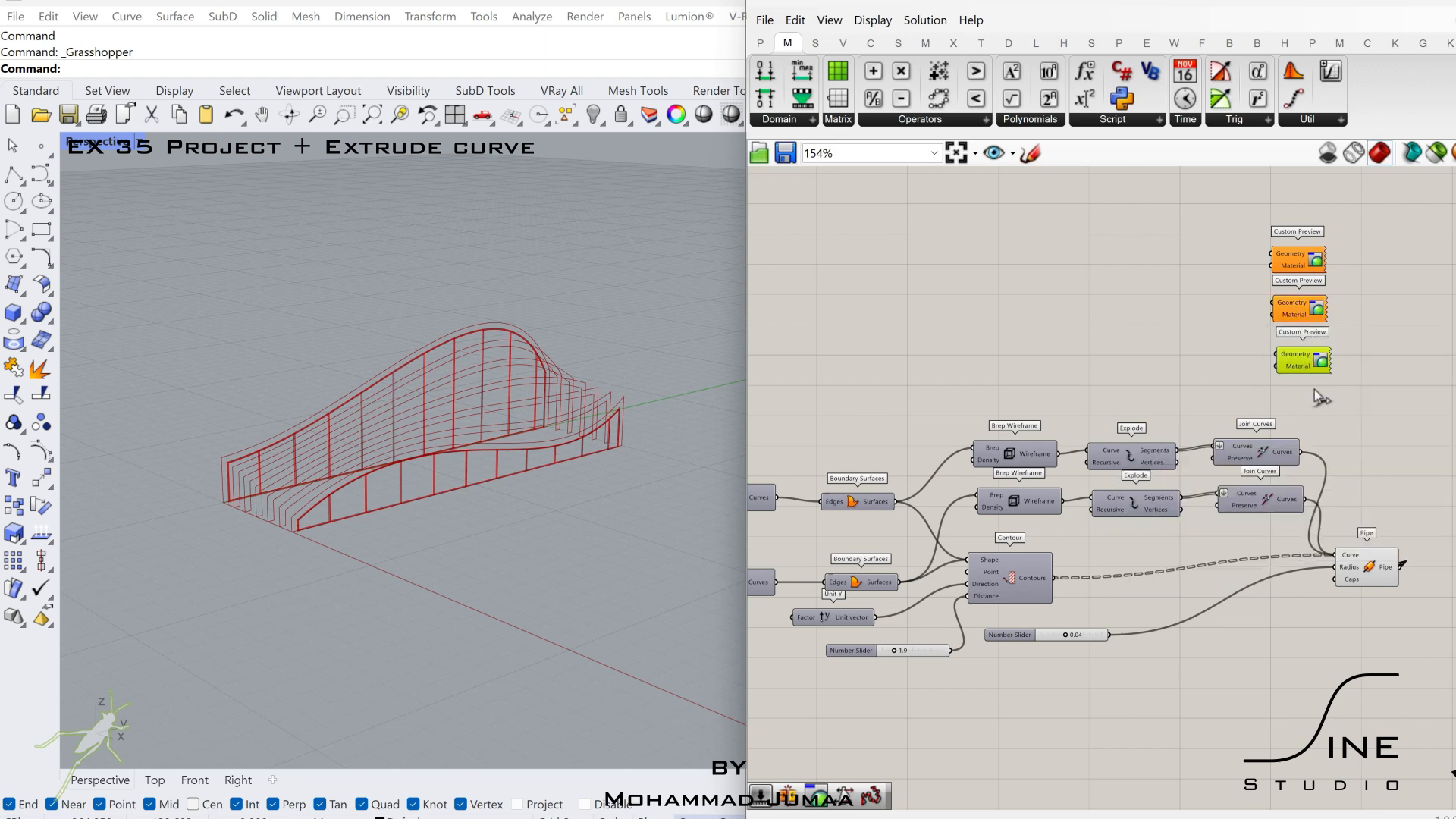
# Step: Feed the Pipe into the Metal Custom Preview and both Boundary Surfaces into the Green Glass (2) Custom Preview
pyautogui.scroll(5, 1112, 490)
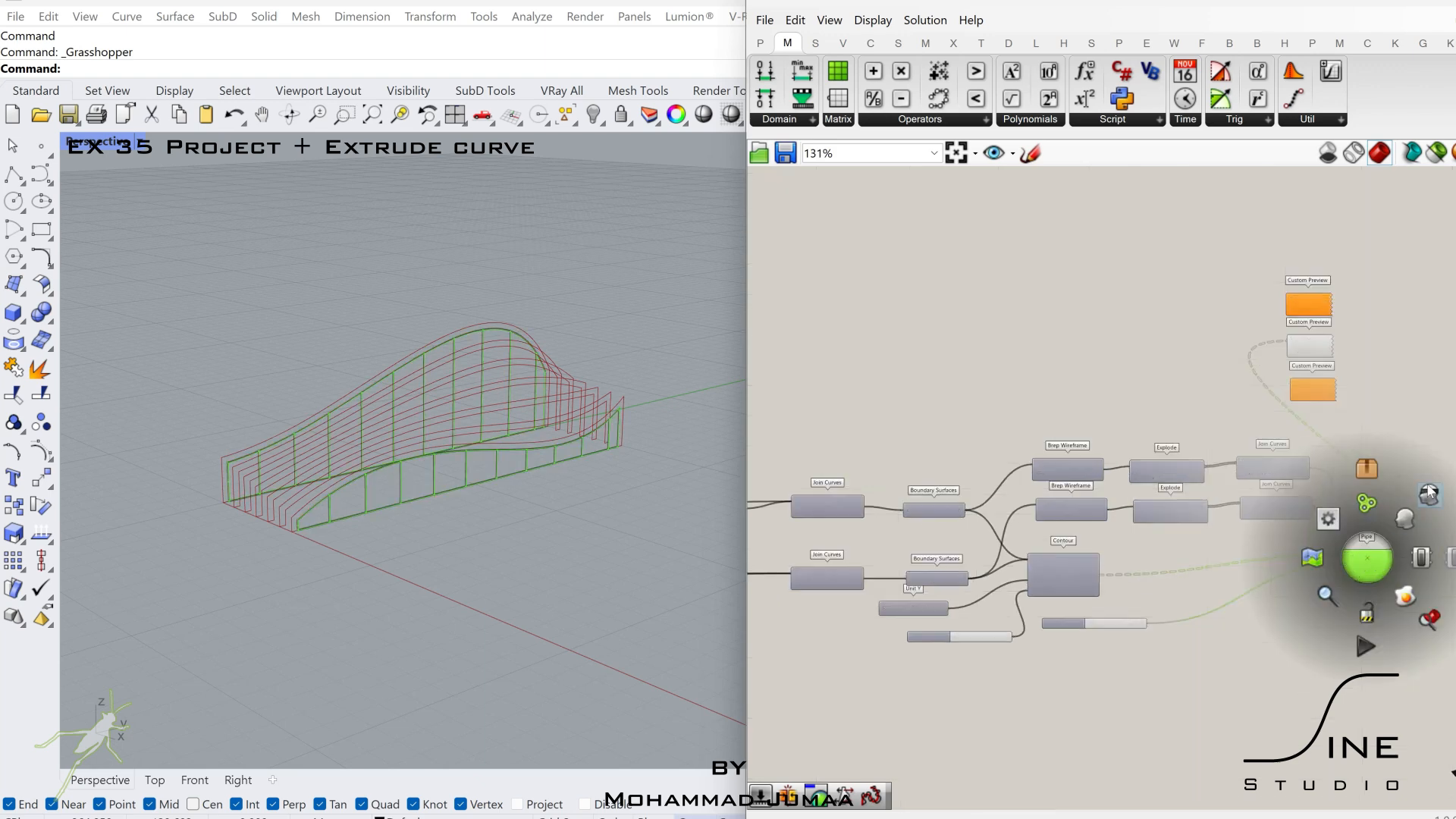
pyautogui.scroll(-3, 1099, 523)
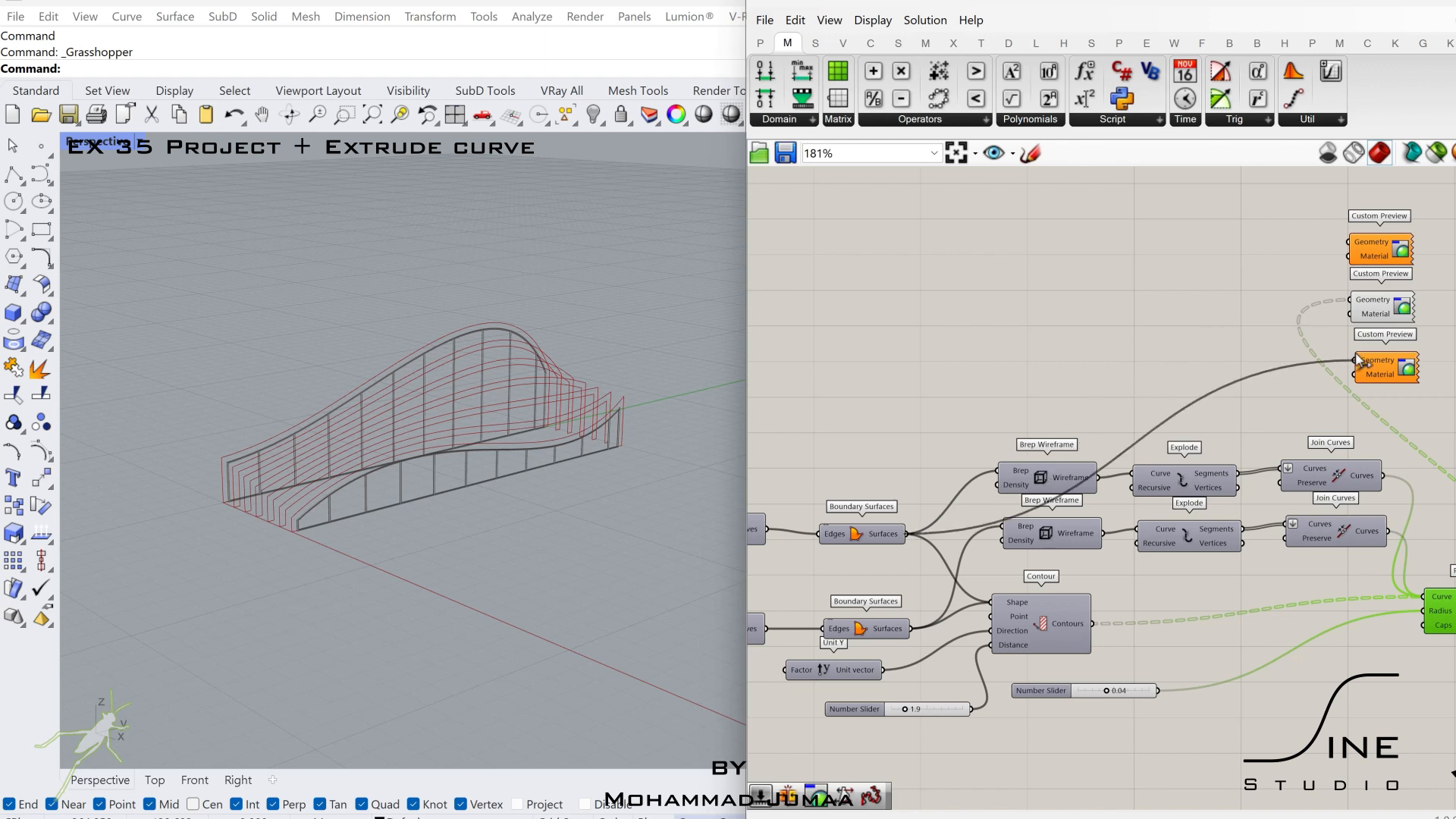
pyautogui.moveTo(1363, 362); pyautogui.dragTo(1354, 361)
# Step: Add a Loft component and feed its Curves input from the Geometry outputs of both Project components
pyautogui.moveTo(988, 410); pyautogui.dragTo(1213, 413, button='right')
pyautogui.doubleClick(1101, 384)
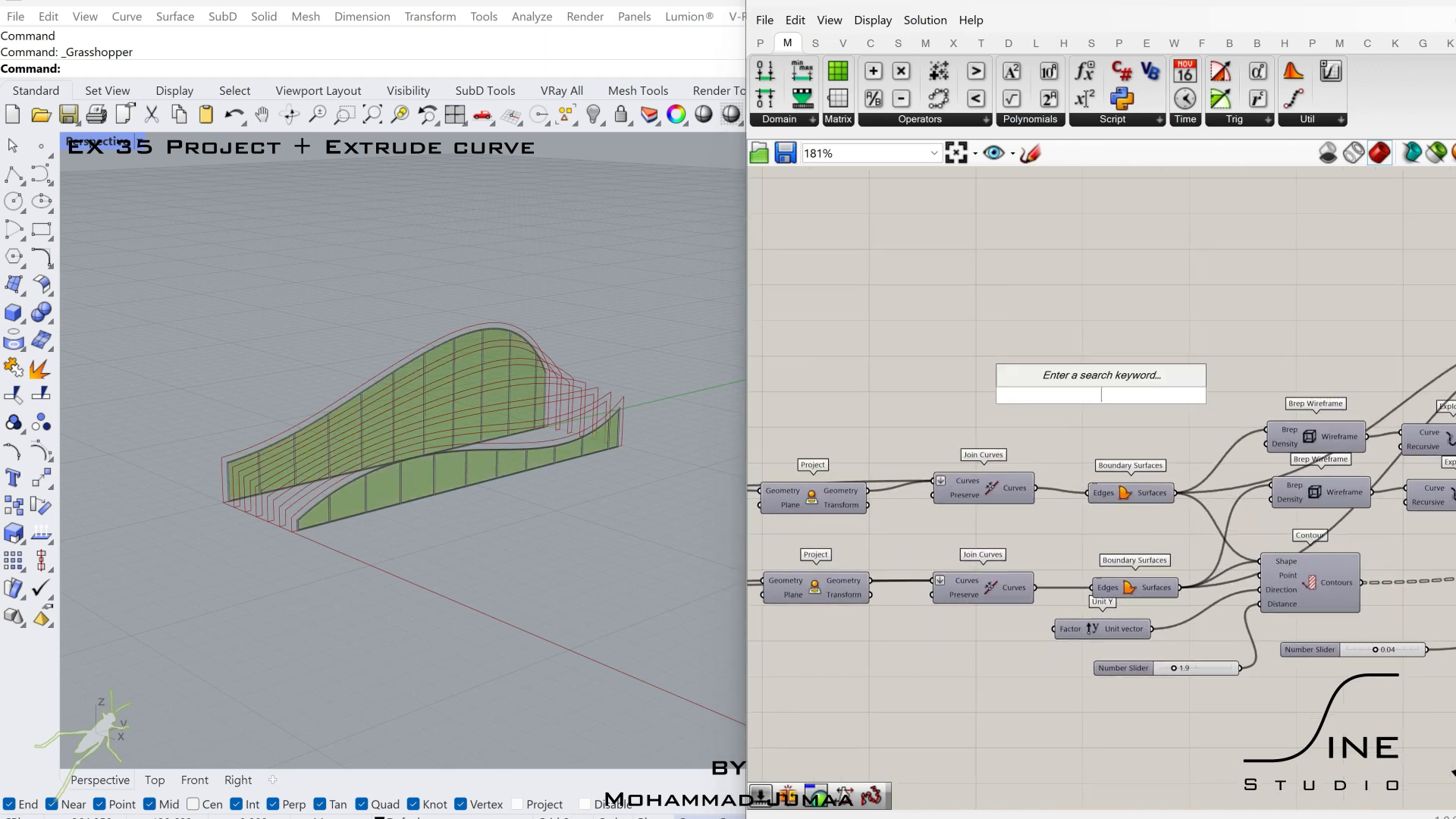
pyautogui.write('loft')
pyautogui.press('Return')
pyautogui.click(850, 507)
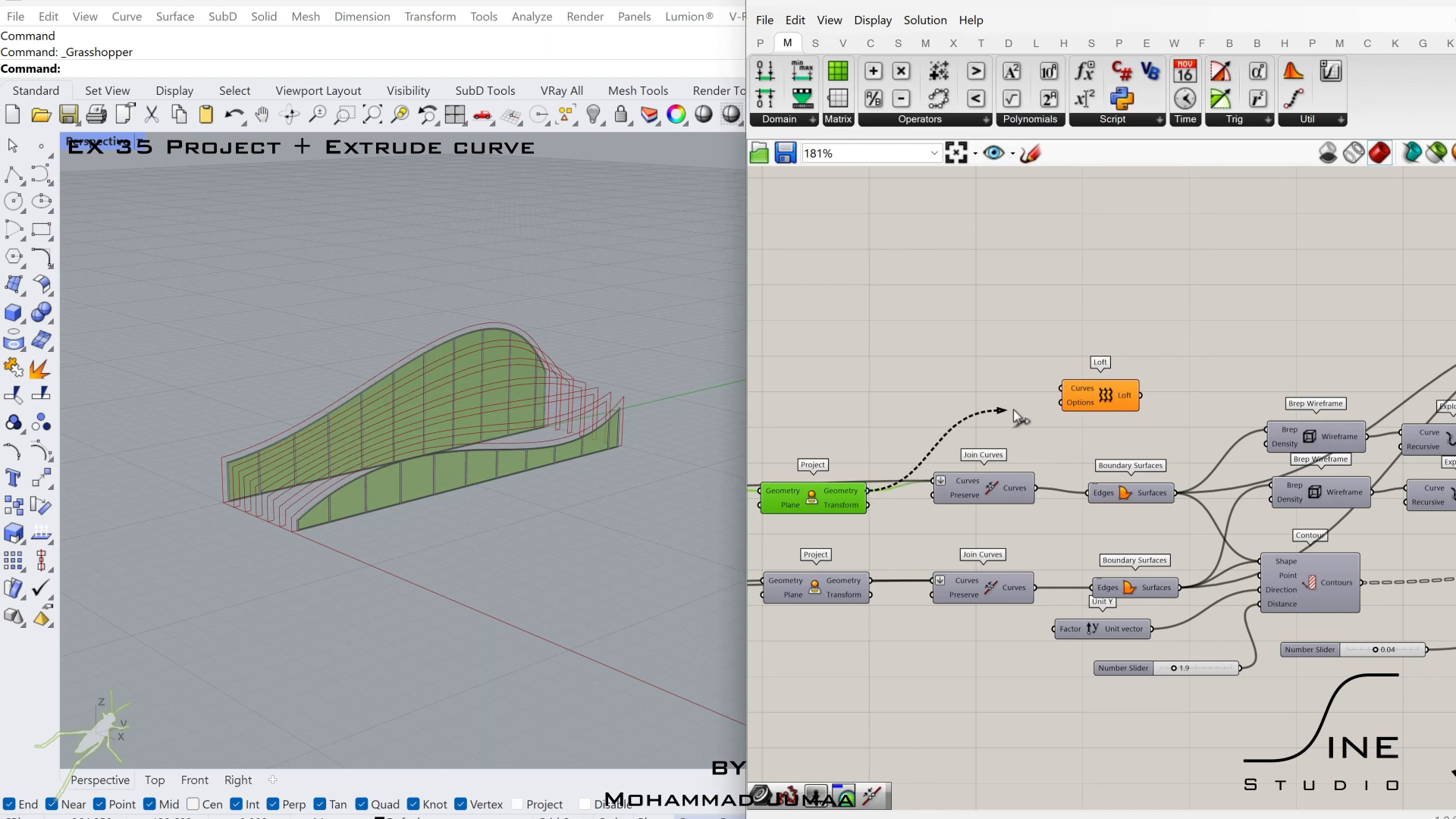
pyautogui.keyDown('shift'); pyautogui.moveTo(1043, 422); pyautogui.dragTo(1063, 388); pyautogui.keyUp('shift')
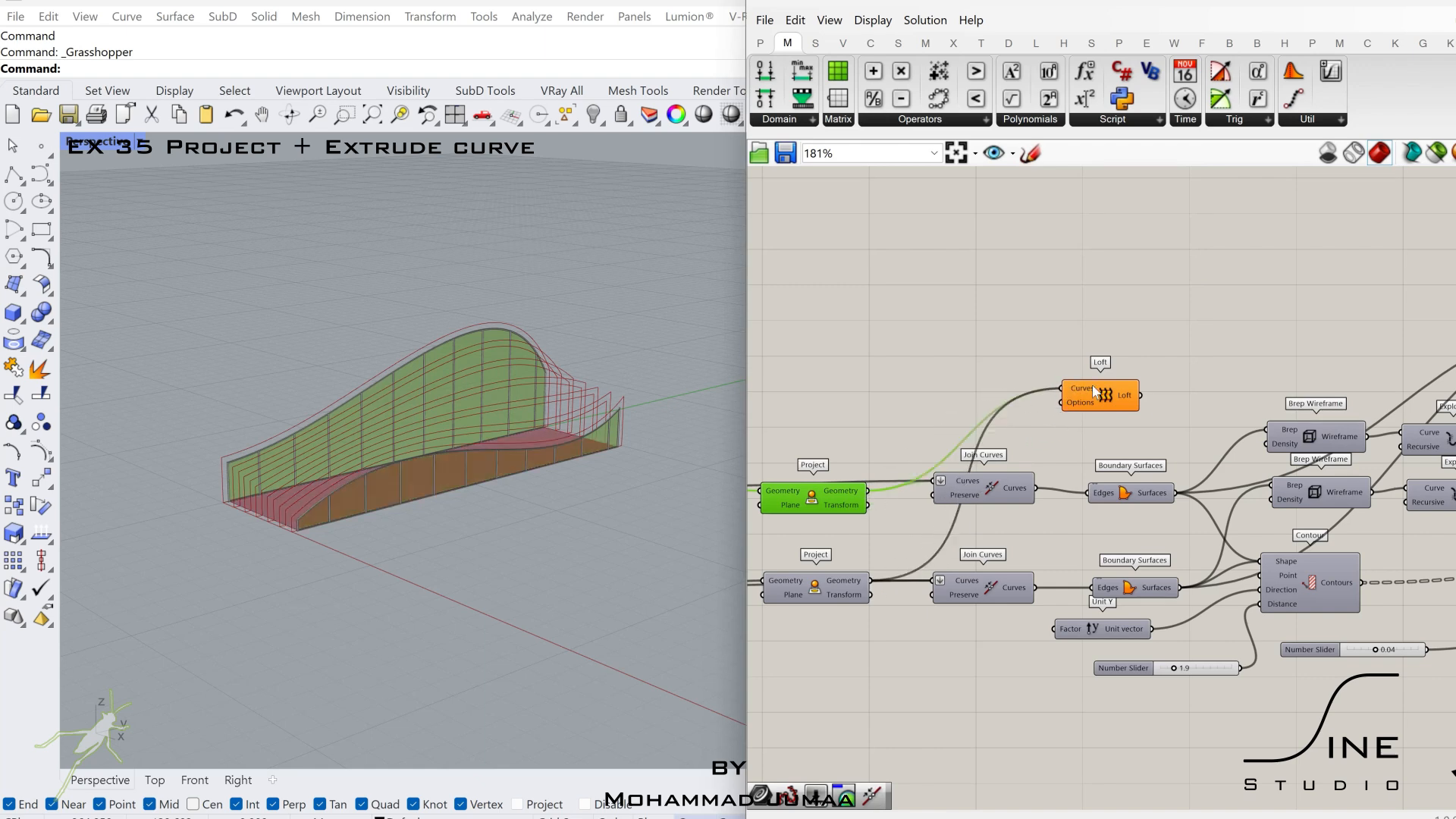
pyautogui.click(1117, 395)
# Step: Connect the Loft output to the Gray Custom Preview's Geometry and hide the Loft's own preview
pyautogui.scroll(-2, 1137, 388)
pyautogui.moveTo(1144, 383); pyautogui.dragTo(952, 422, button='right')
pyautogui.scroll(2, 957, 423)
pyautogui.scroll(1, 958, 425)
pyautogui.moveTo(962, 420); pyautogui.dragTo(1420, 209)
pyautogui.click(1445, 216)
pyautogui.moveTo(1177, 273); pyautogui.dragTo(1284, 290, button='right')
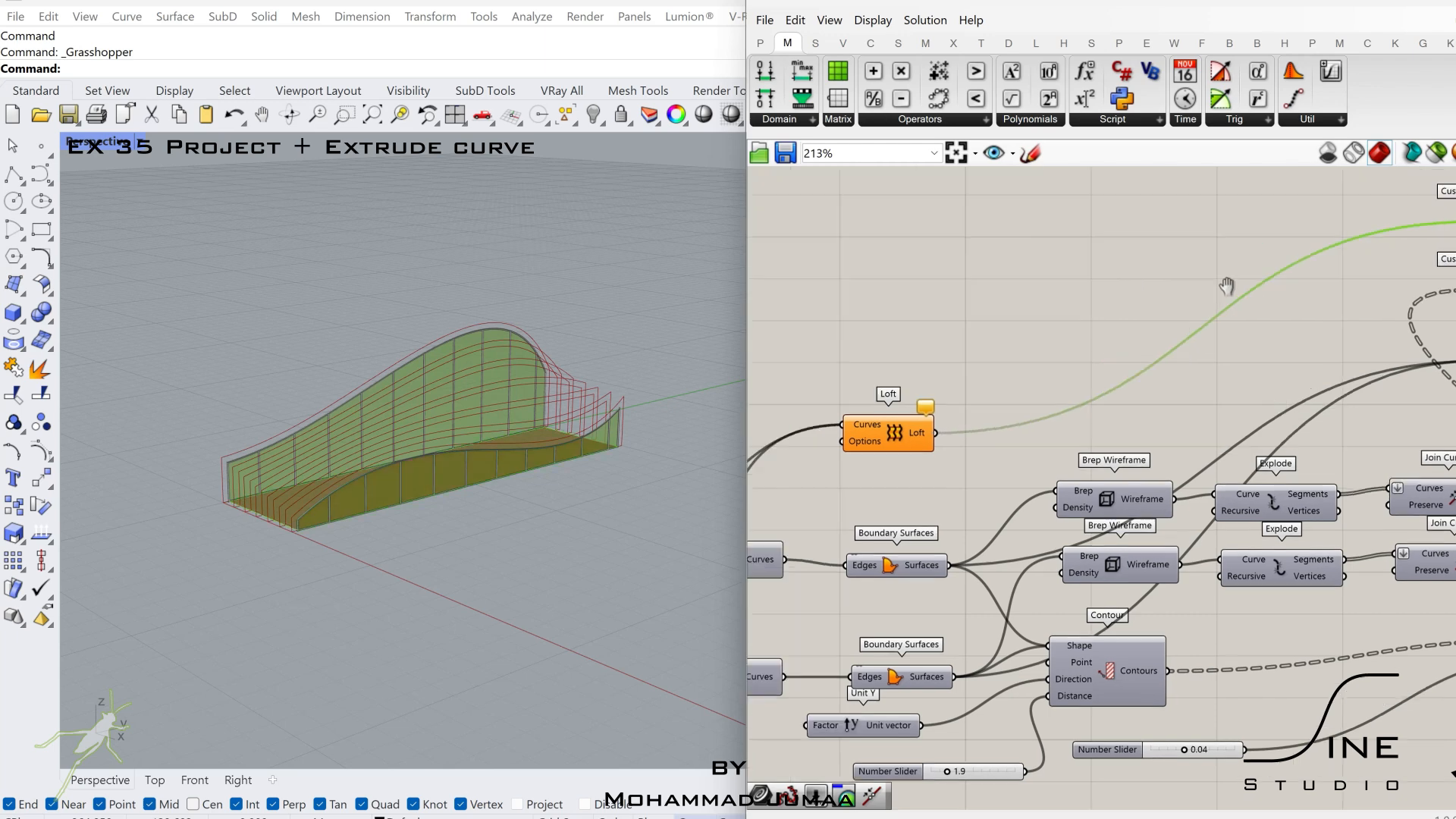
pyautogui.click(957, 440)
pyautogui.middleClick(959, 441)
pyautogui.click(1016, 381)
pyautogui.click(1040, 329)
pyautogui.scroll(-2, 1061, 355)
pyautogui.moveTo(1064, 364); pyautogui.dragTo(972, 417, button='right')
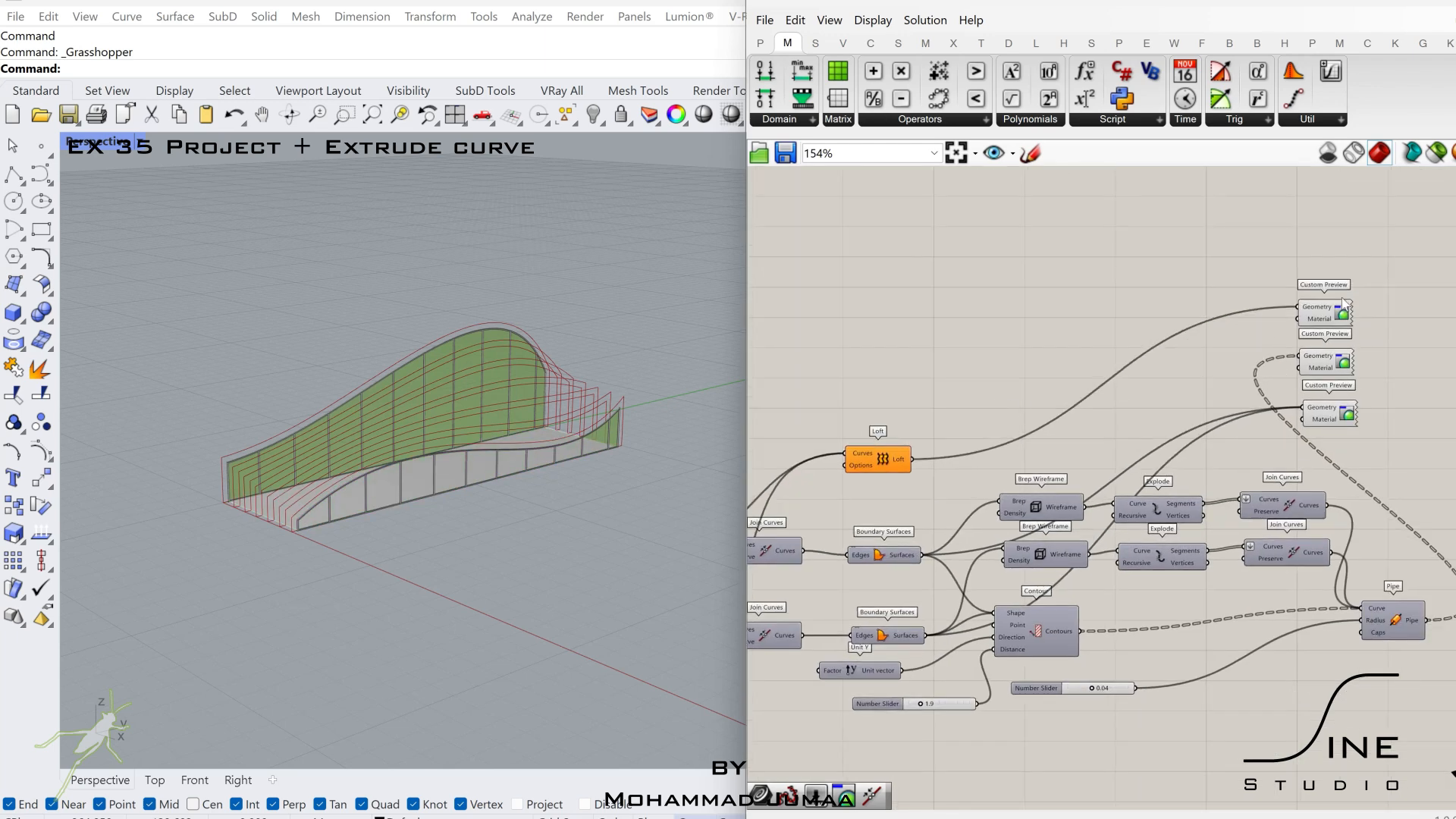
# Step: Add a Move component to the right of the upper Offset Curve
pyautogui.moveTo(1370, 274); pyautogui.dragTo(1449, 319)
pyautogui.click(1146, 285)
pyautogui.moveTo(804, 364); pyautogui.dragTo(1221, 413, button='right')
pyautogui.scroll(-2, 1184, 410)
pyautogui.moveTo(966, 367); pyautogui.dragTo(1356, 447, button='right')
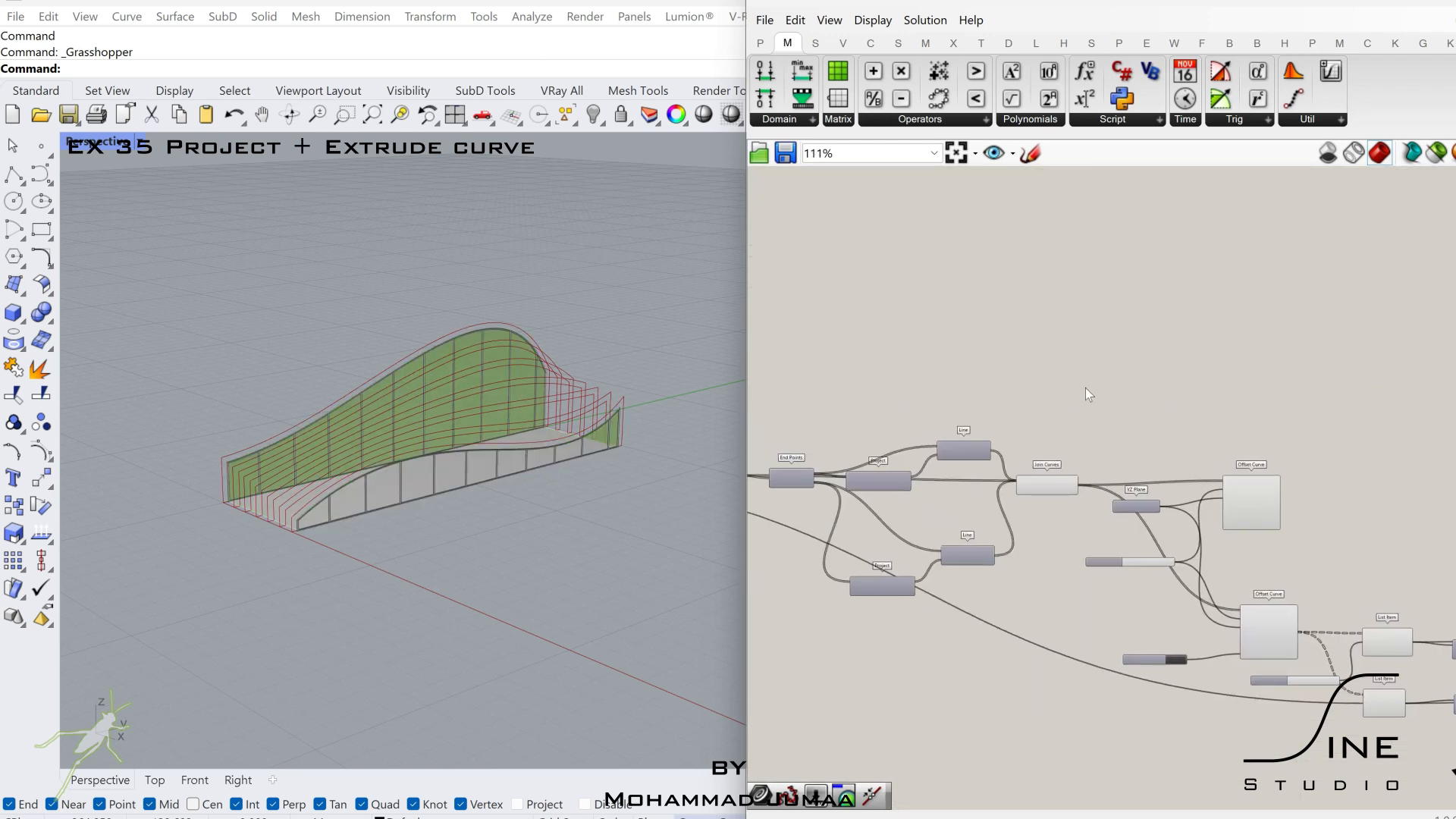
pyautogui.moveTo(1085, 388); pyautogui.dragTo(1218, 432, button='right')
pyautogui.scroll(6, 1409, 562)
pyautogui.moveTo(1409, 562); pyautogui.dragTo(1121, 546, button='right')
pyautogui.click(1108, 515)
pyautogui.moveTo(1403, 425); pyautogui.dragTo(1099, 467, button='right')
pyautogui.scroll(2, 1098, 467)
pyautogui.scroll(-4, 1098, 467)
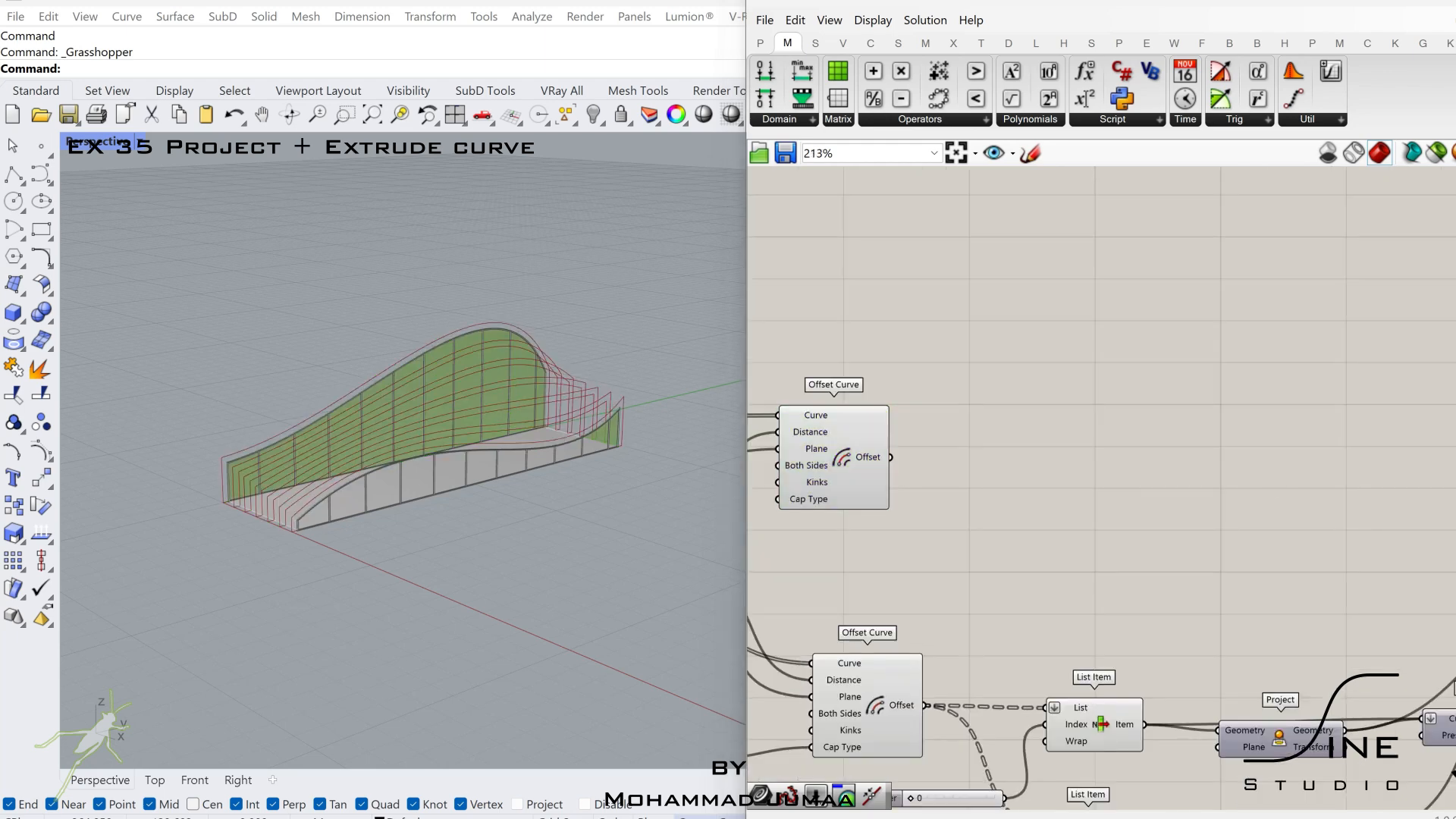
pyautogui.doubleClick(1209, 481)
pyautogui.write('move')
pyautogui.click(1221, 462)
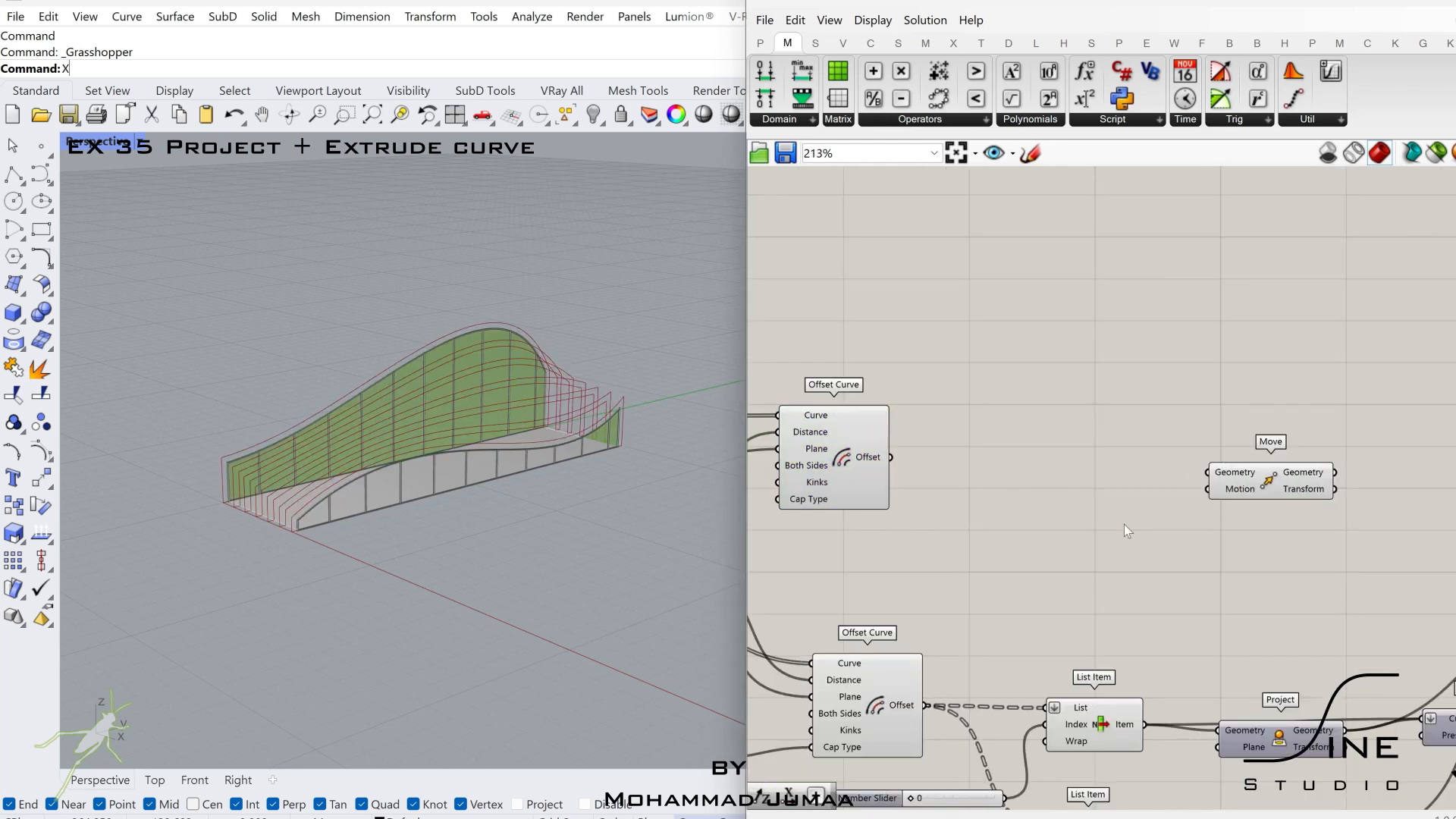
# Step: Drive the Move's Motion with a Unit X vector fed by a 0.25 slider, and feed its Geometry from the upper Offset Curve
pyautogui.doubleClick(1124, 525)
pyautogui.write('x')
pyautogui.press('Return')
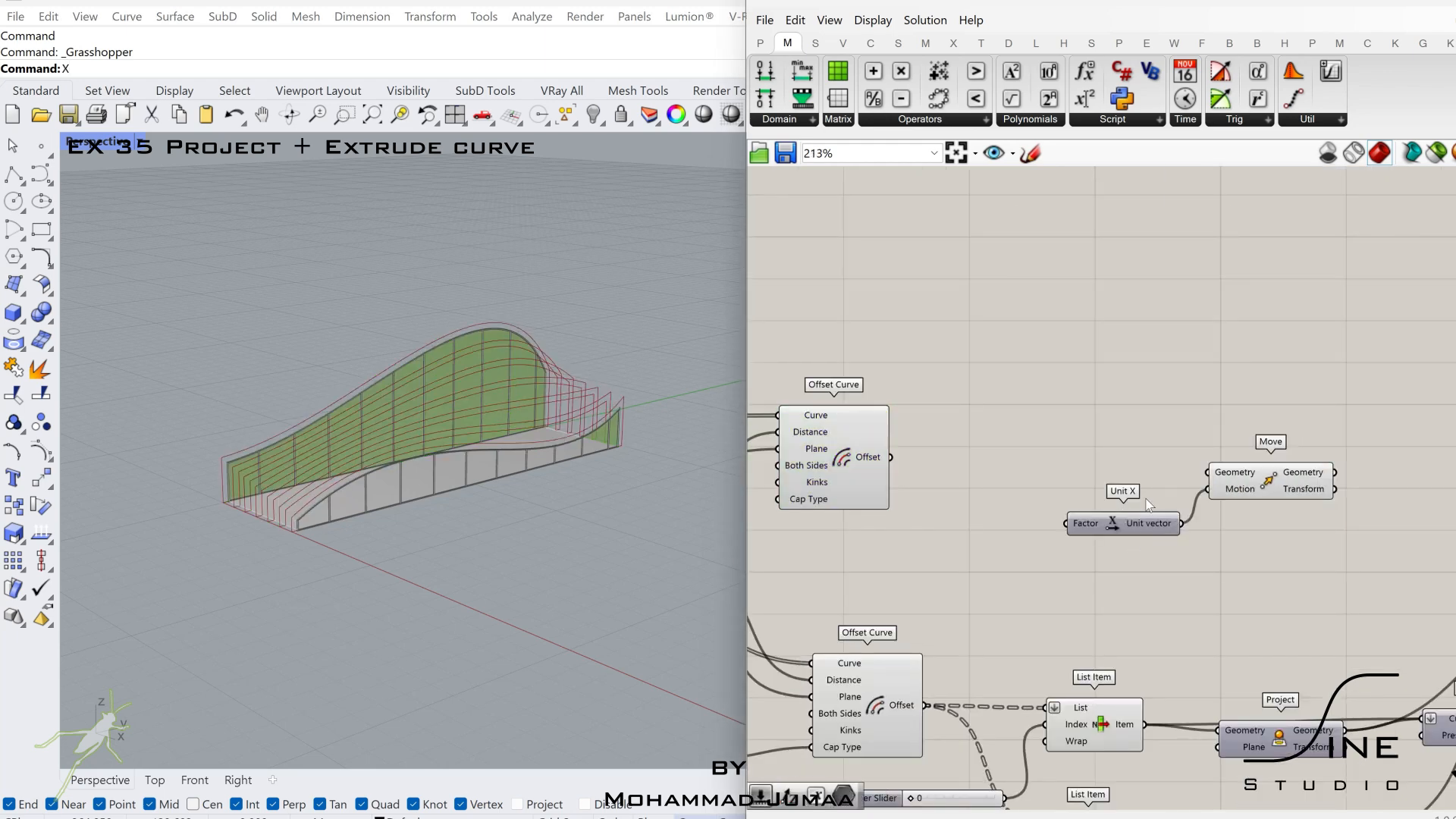
pyautogui.moveTo(1031, 562); pyautogui.dragTo(1147, 521, button='right')
pyautogui.doubleClick(1147, 521)
pyautogui.write('0.25')
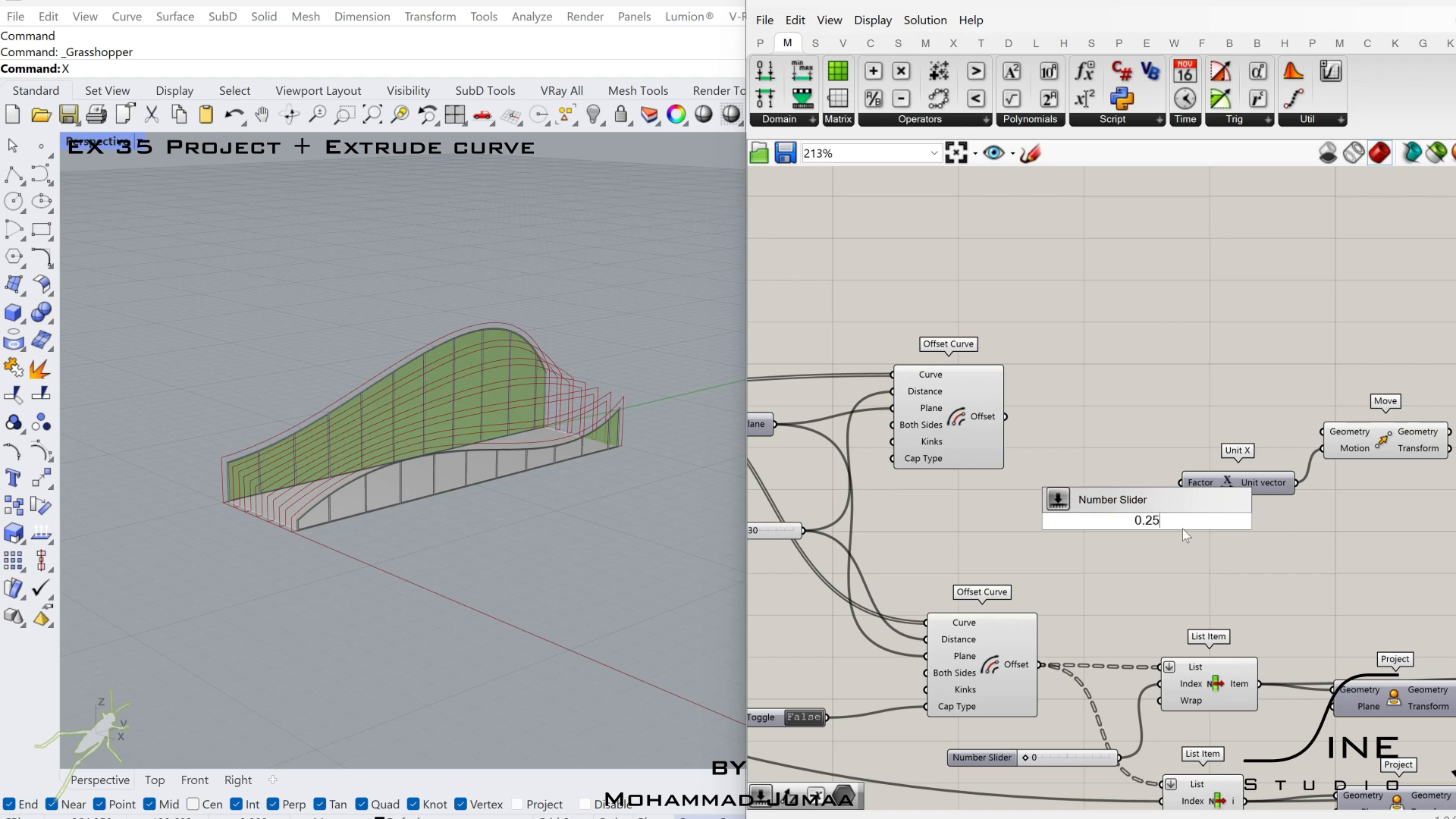
pyautogui.press('Return')
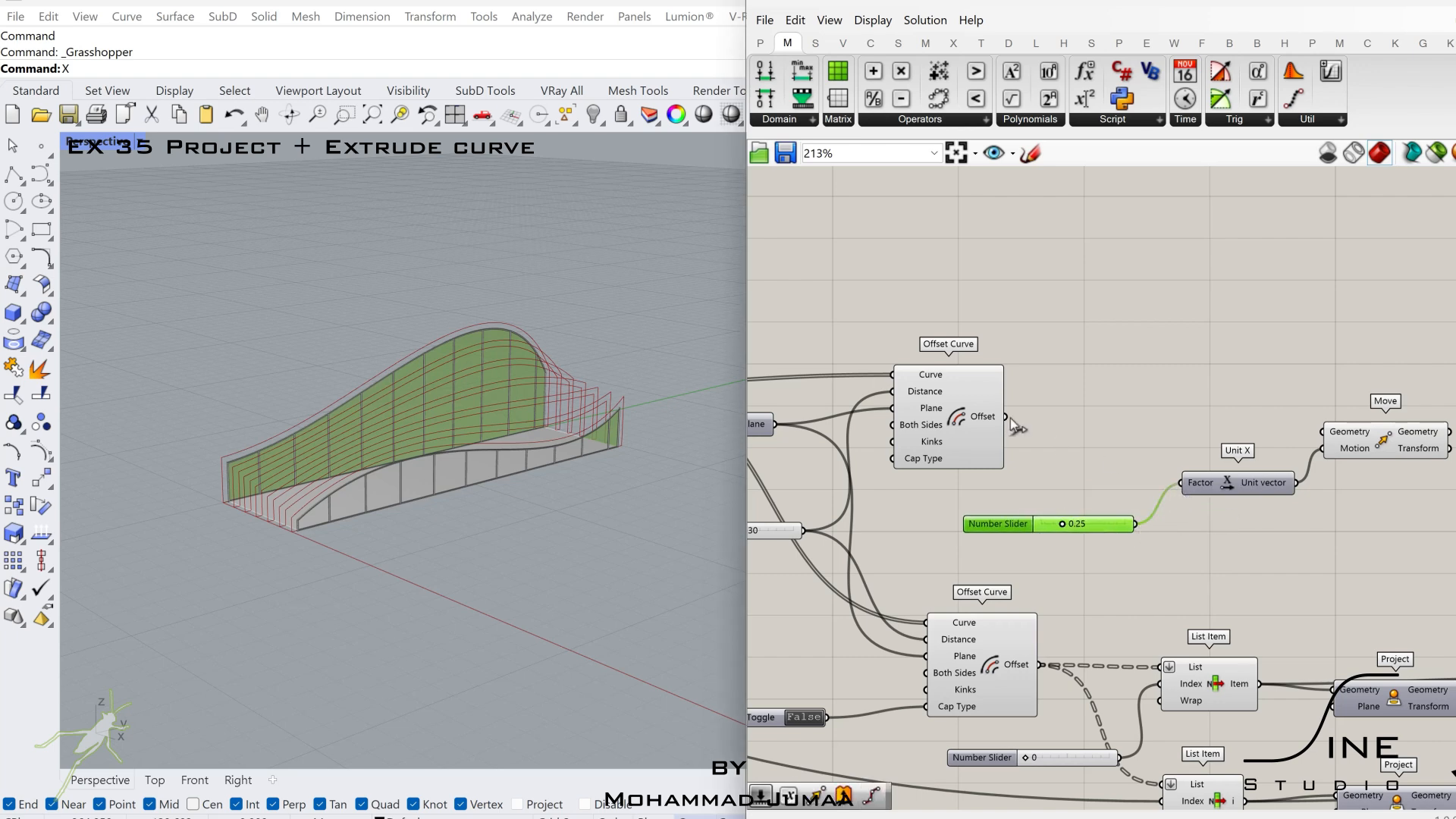
pyautogui.moveTo(1007, 417); pyautogui.dragTo(1323, 431)
# Step: Add an Extrude component beside the Move and a second Unit X vector below it for the direction
pyautogui.moveTo(1240, 507); pyautogui.dragTo(911, 504, button='right')
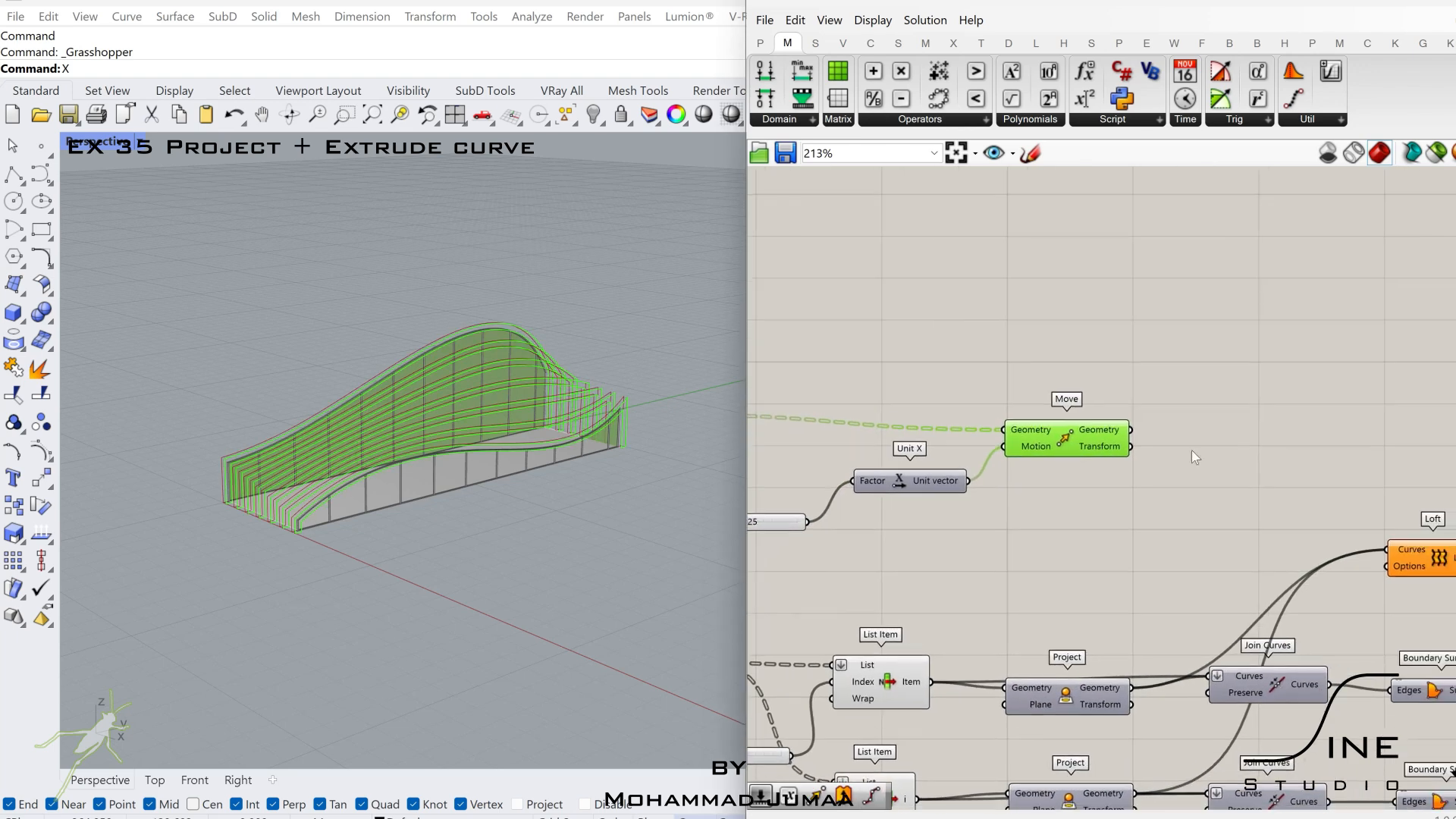
pyautogui.doubleClick(1242, 431)
pyautogui.write('ext')
pyautogui.click(1203, 376)
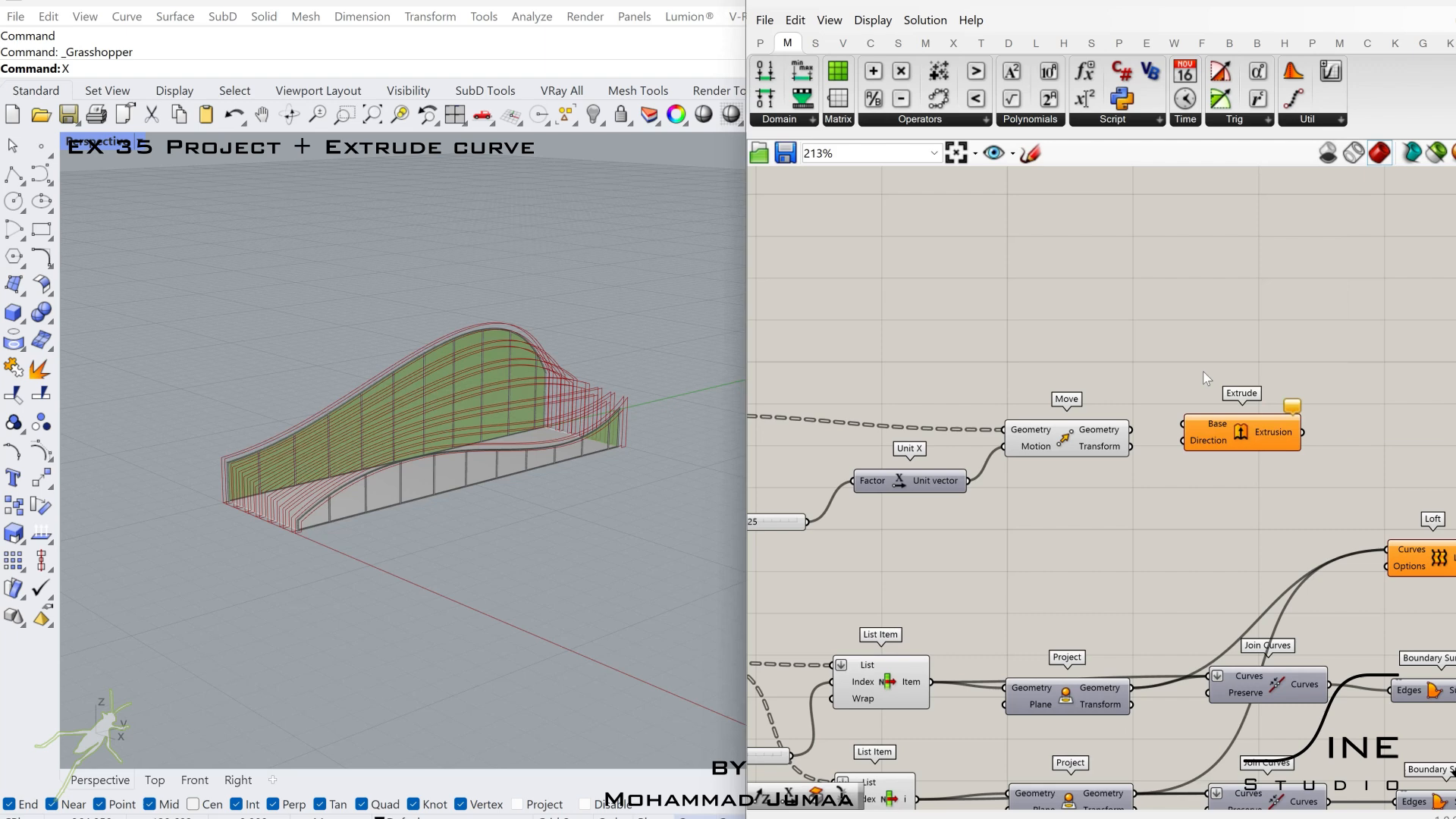
pyautogui.doubleClick(1171, 497)
pyautogui.write('x')
pyautogui.click(1136, 482)
# Step: Drive the second Unit X factor with a Negative component fed by a Multiplication whose B input is a slider of 2
pyautogui.doubleClick(1077, 545)
pyautogui.write('neg')
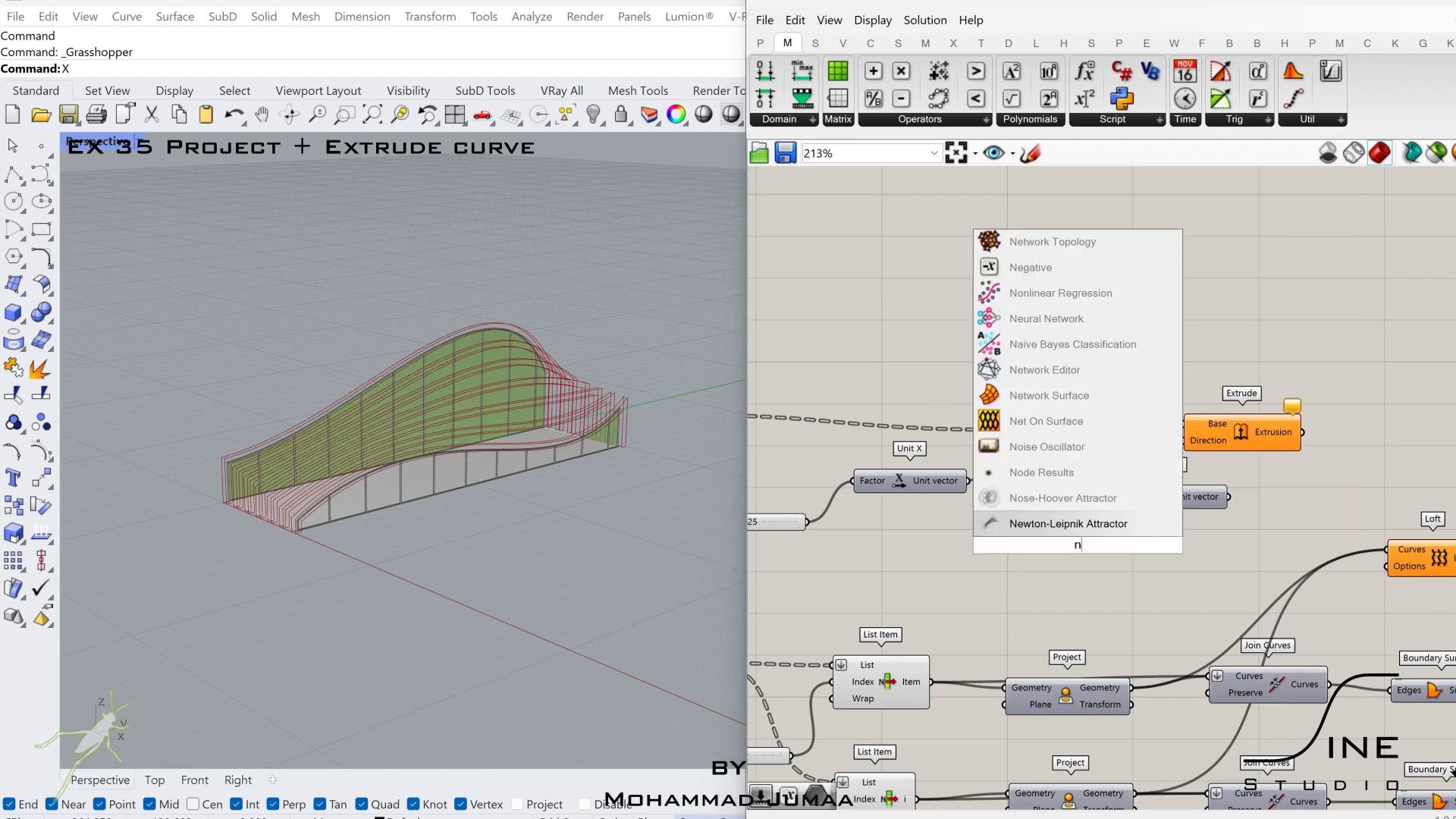
pyautogui.click(1057, 520)
pyautogui.doubleClick(1003, 585)
pyautogui.write('mult')
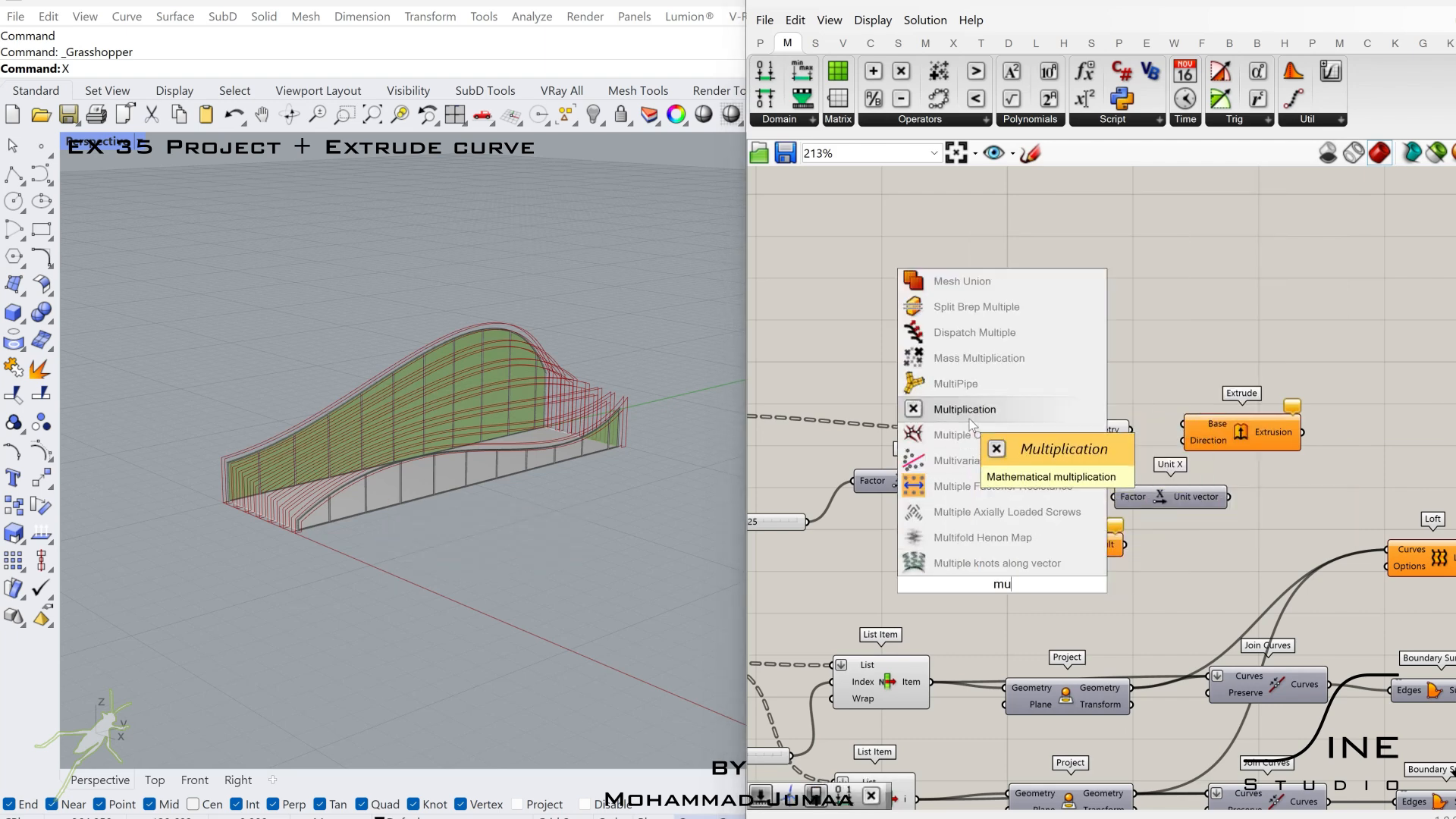
pyautogui.click(932, 406)
pyautogui.scroll(2, 915, 580)
pyautogui.moveTo(954, 594); pyautogui.dragTo(884, 609)
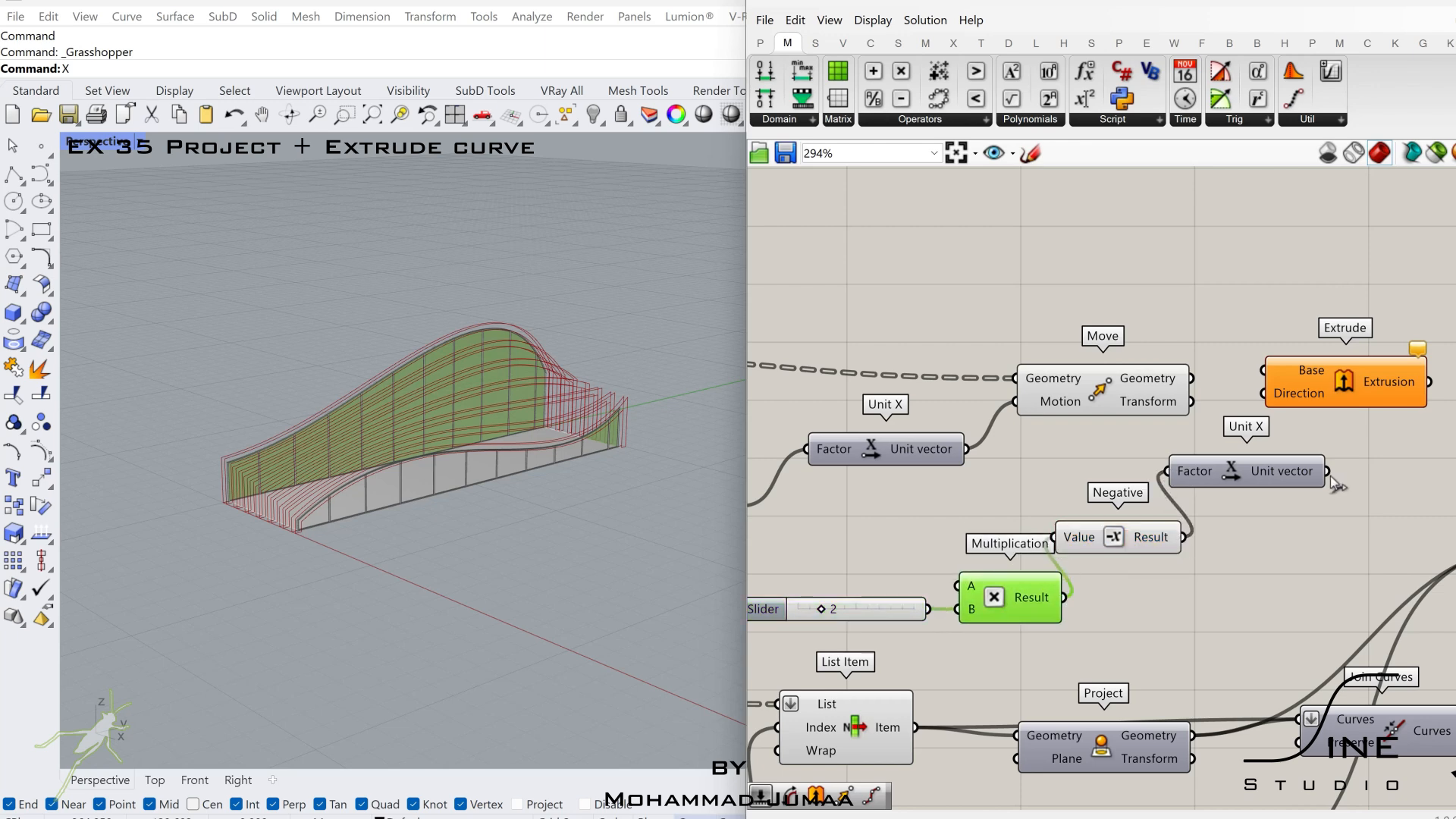
# Step: Wire the moved geometry and second Unit X into Extrude, and add a Cap Holes component fed by the extrusion
pyautogui.moveTo(1400, 429); pyautogui.dragTo(1175, 452, button='right')
pyautogui.doubleClick(1278, 429)
pyautogui.write('cap')
pyautogui.click(1236, 413)
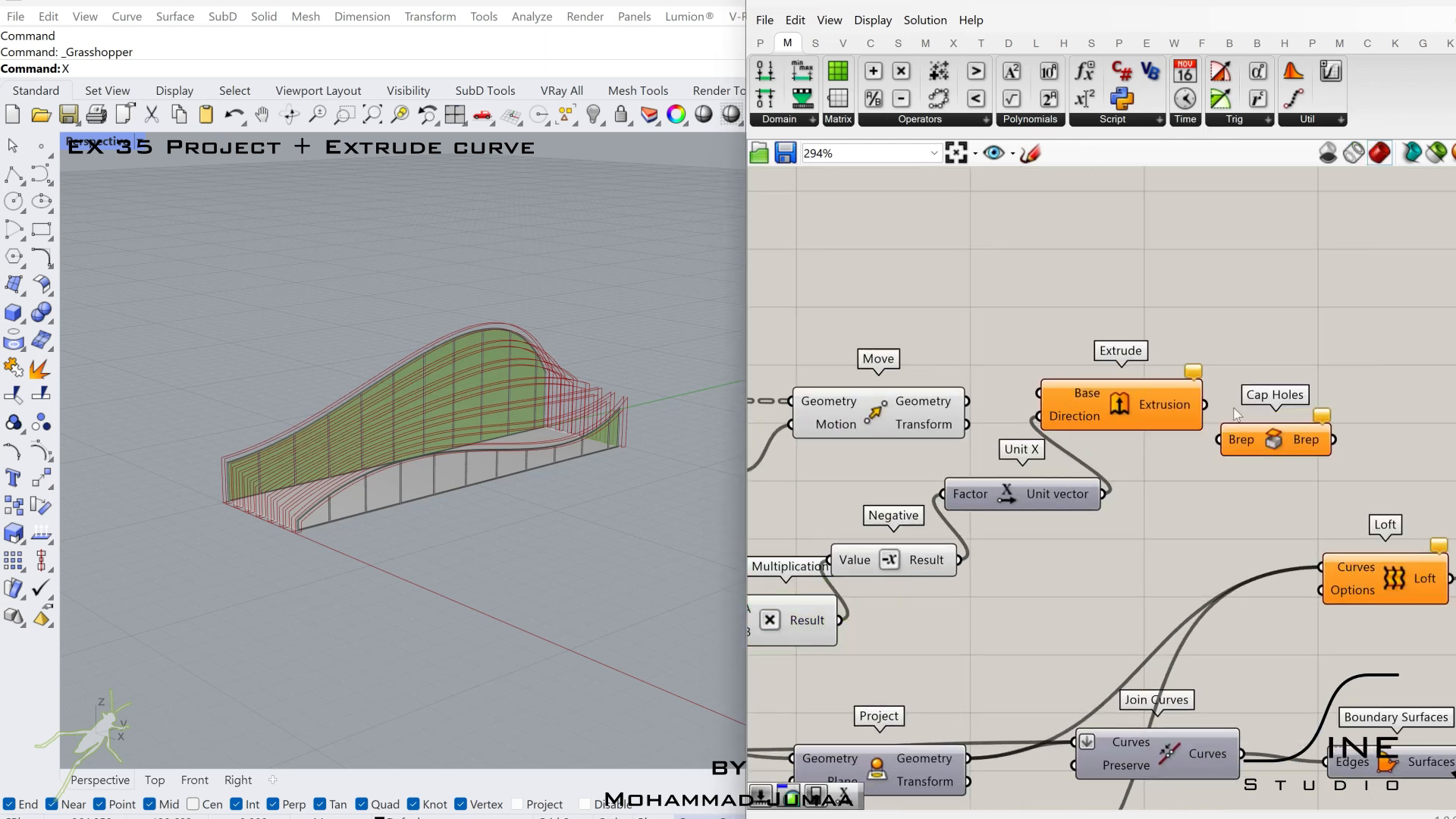
pyautogui.moveTo(1264, 441); pyautogui.dragTo(1278, 407)
pyautogui.moveTo(1290, 476); pyautogui.dragTo(1180, 406)
pyautogui.moveTo(1180, 409); pyautogui.dragTo(1284, 420)
pyautogui.moveTo(967, 401); pyautogui.dragTo(1145, 403)
# Step: Connect the Move distance slider to the Multiplication's A input and set that slider to 0.28
pyautogui.scroll(-1, 1066, 430)
pyautogui.moveTo(1066, 431); pyautogui.dragTo(1218, 428, button='right')
pyautogui.moveTo(877, 526); pyautogui.dragTo(1049, 522, button='right')
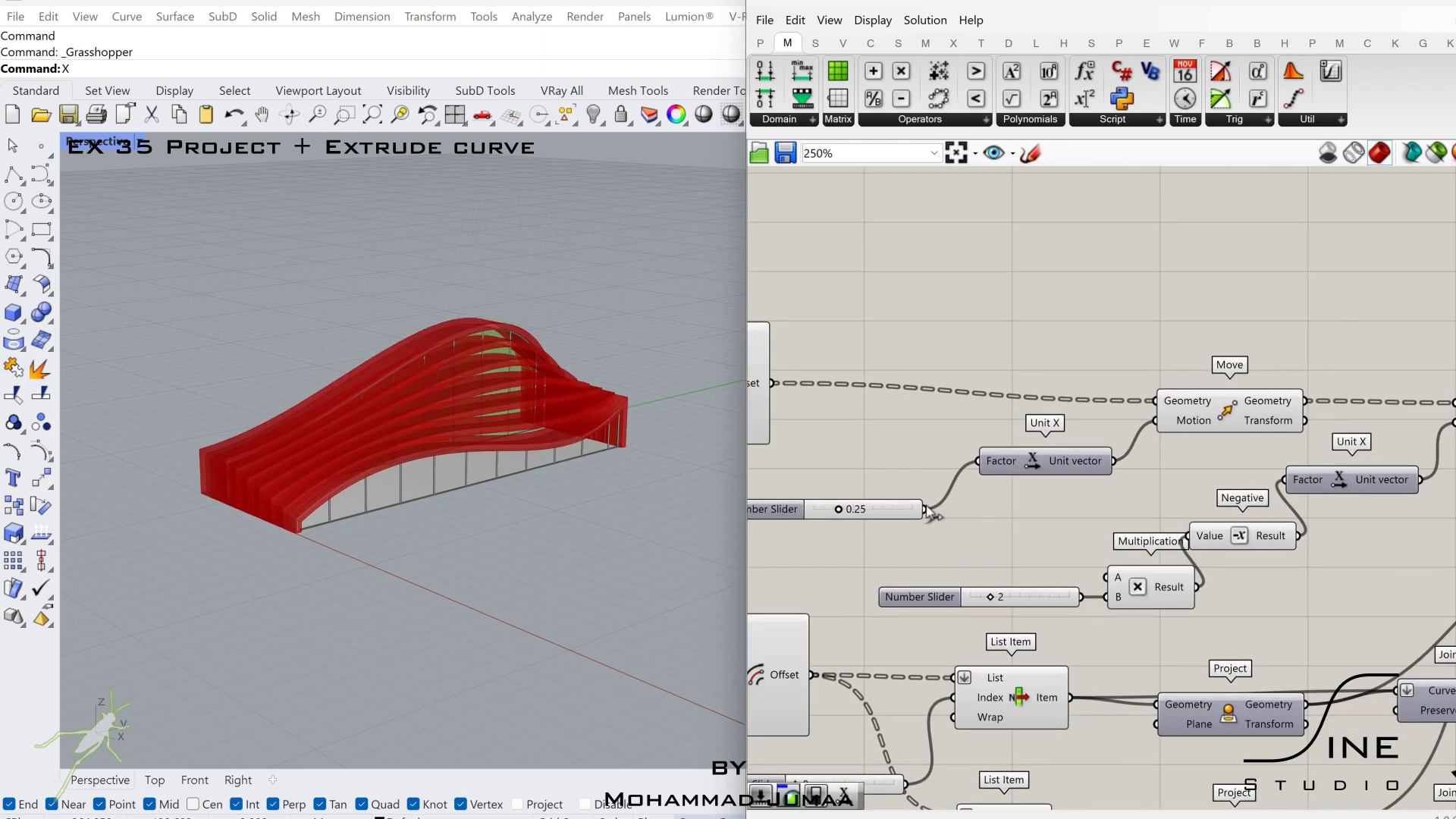
pyautogui.moveTo(1115, 585); pyautogui.dragTo(1109, 578)
pyautogui.scroll(3, 835, 523)
pyautogui.moveTo(886, 499)
pyautogui.mouseDown()
pyautogui.moveTo(925, 499)
pyautogui.moveTo(901, 498)
pyautogui.mouseUp()
pyautogui.scroll(-5, 910, 509)
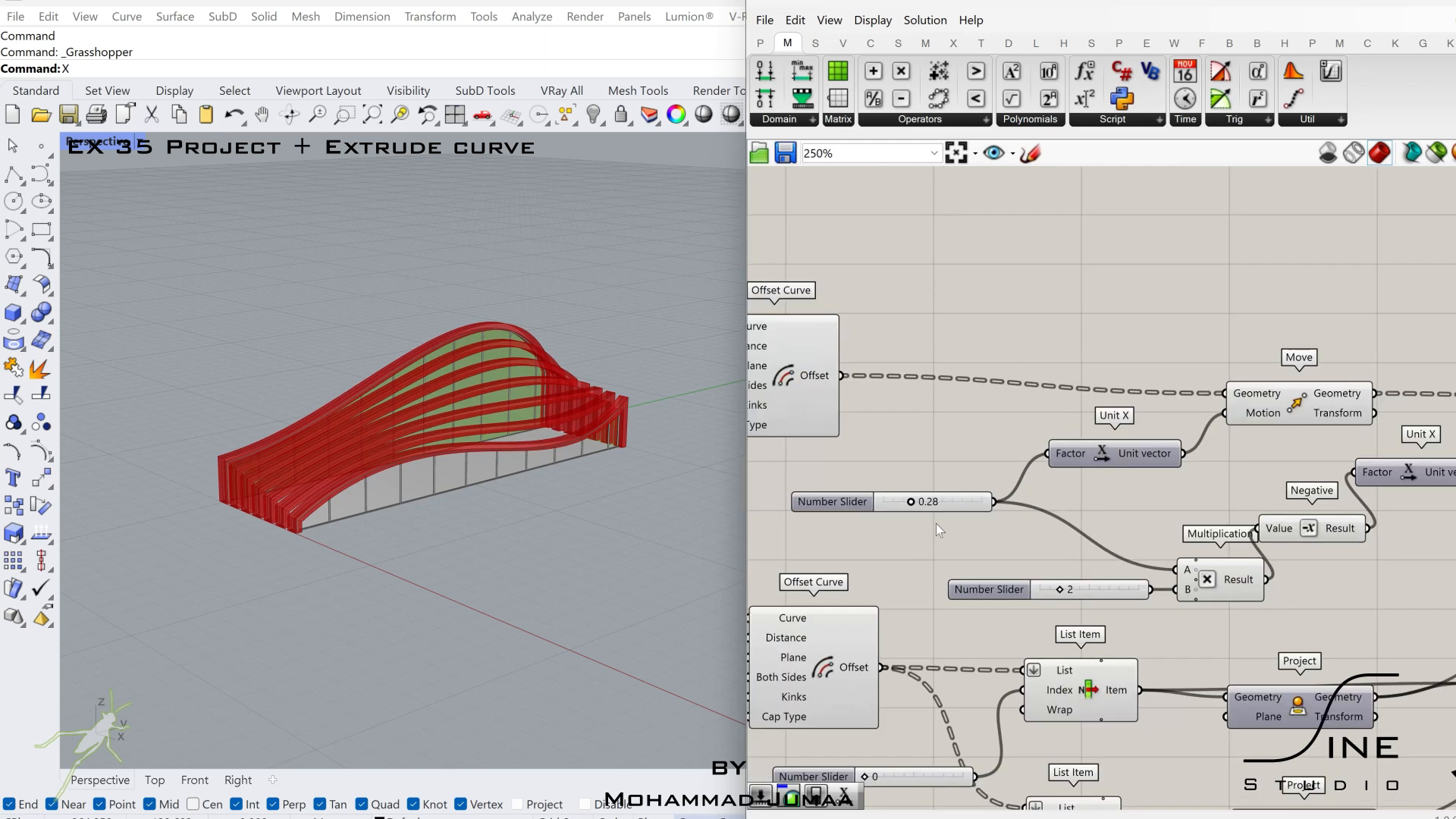
# Step: Add a Loft component with a flattened Curves input fed by the lower Offset Curve, and place it above the Project component
pyautogui.click(952, 583)
pyautogui.scroll(4, 986, 569)
pyautogui.doubleClick(1094, 572)
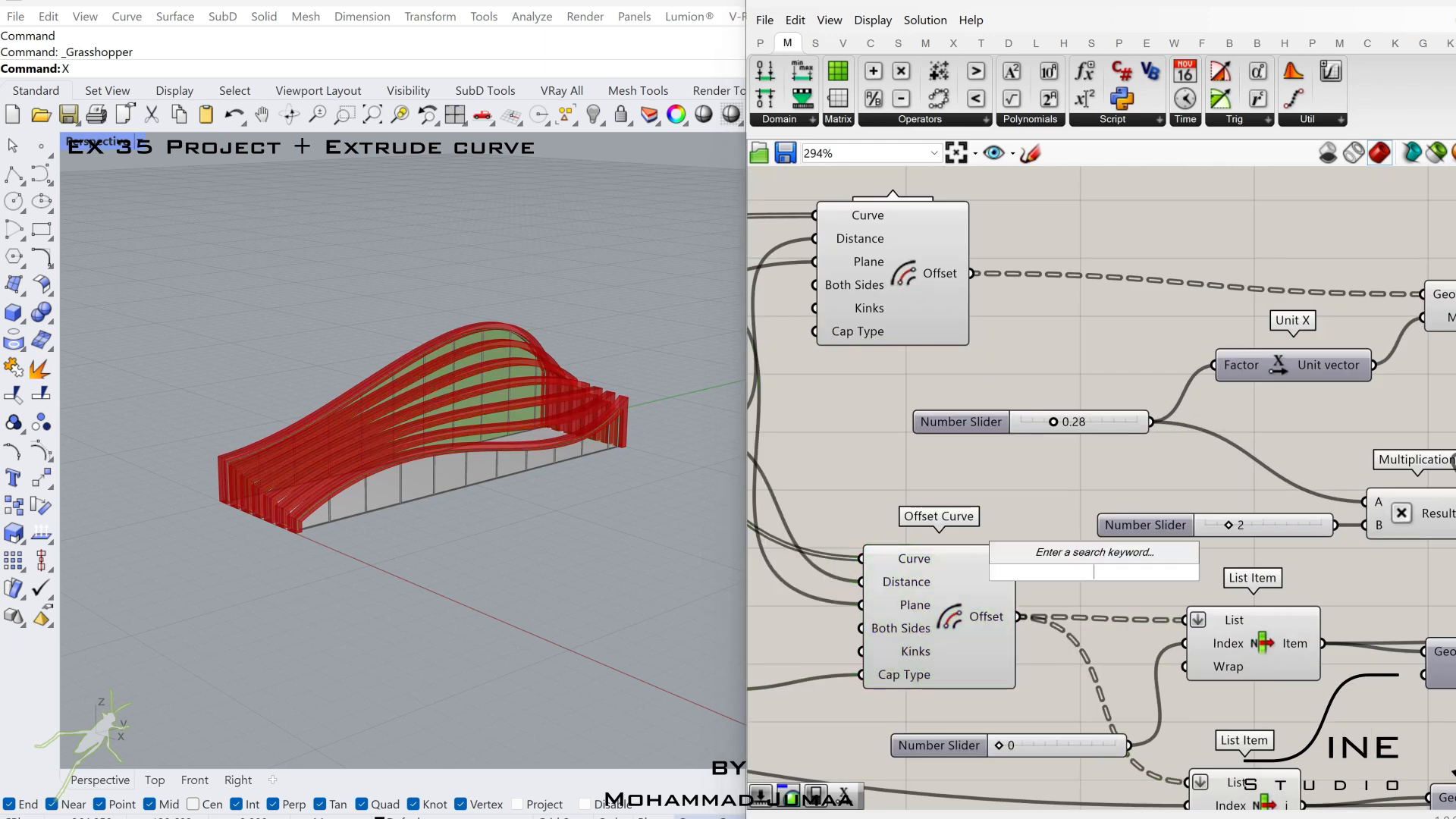
pyautogui.write('lof')
pyautogui.press('Return')
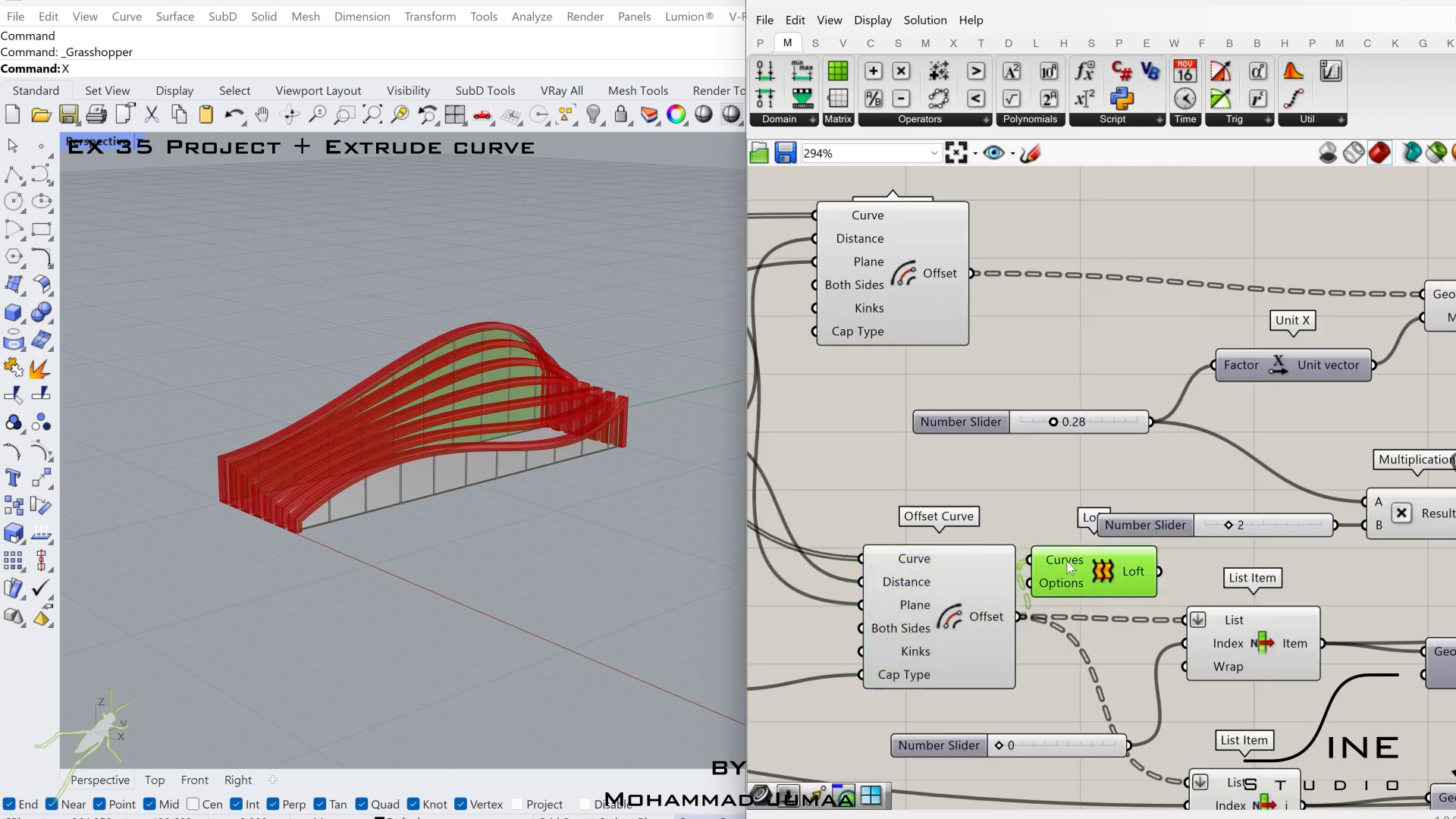
pyautogui.rightClick(1070, 567)
pyautogui.click(1114, 633)
pyautogui.scroll(-3, 1102, 574)
pyautogui.moveTo(1102, 575); pyautogui.dragTo(1409, 580)
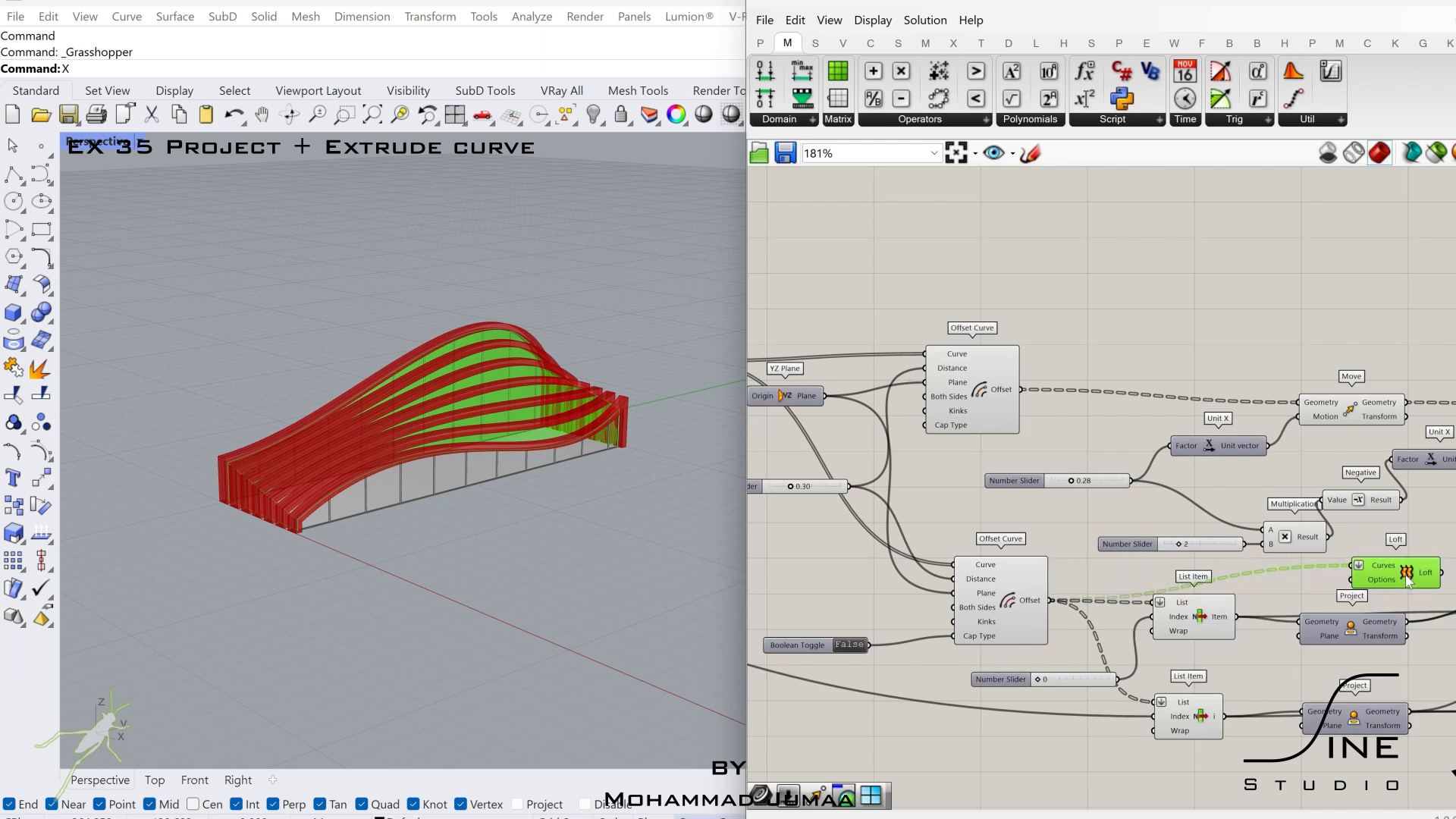
# Step: Connect the new Loft's output to the Green Glass (2) Custom Preview and select the Cap Holes component
pyautogui.moveTo(1408, 580); pyautogui.dragTo(897, 566, button='right')
pyautogui.scroll(-1, 904, 557)
pyautogui.moveTo(1283, 434); pyautogui.dragTo(1244, 417)
pyautogui.moveTo(1086, 417); pyautogui.dragTo(1228, 456, button='right')
pyautogui.click(850, 464)
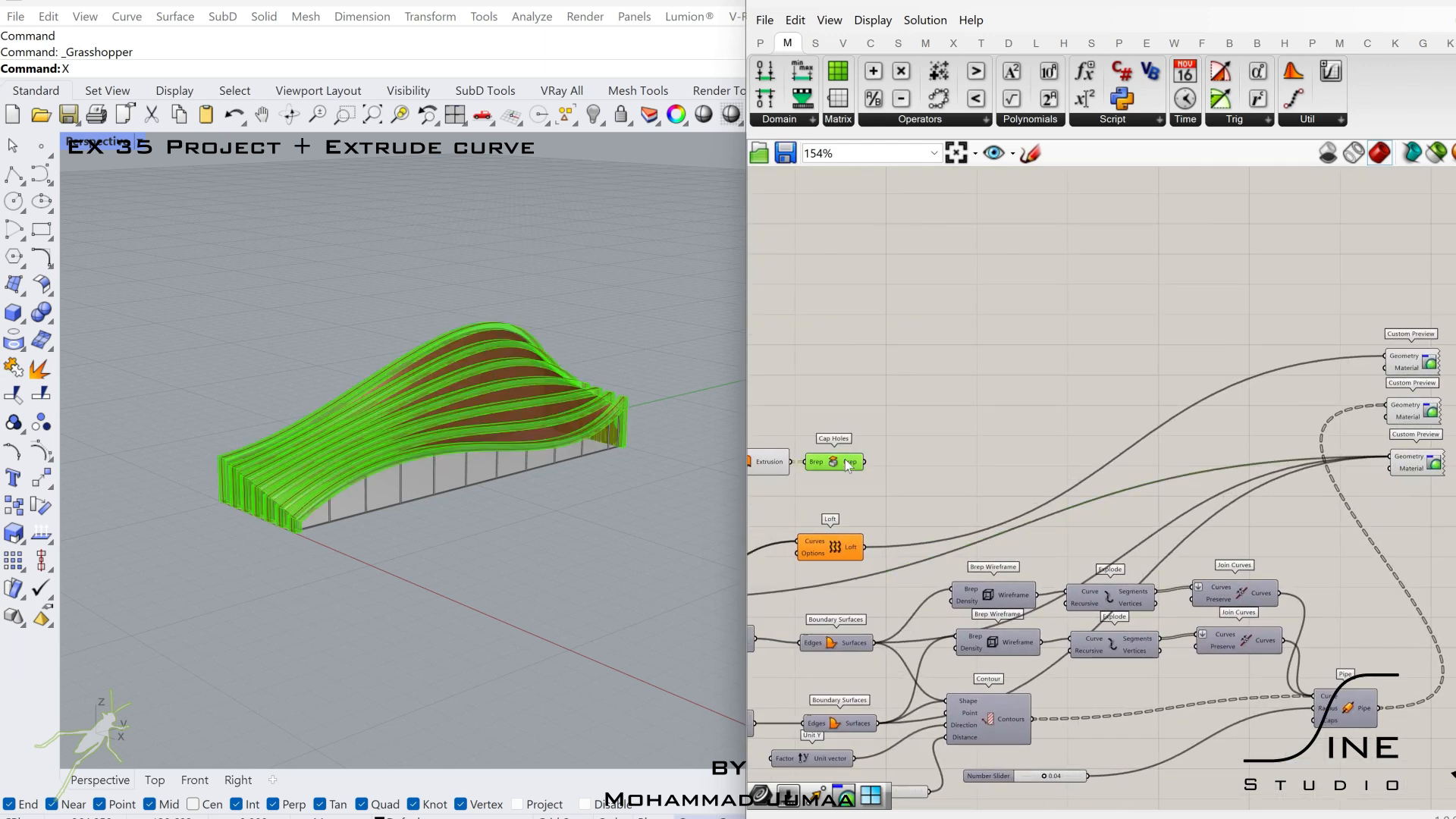
# Step: Add the Cap Holes output to the topmost Custom Preview's Geometry and hide the viewport previews of the selected upstream components
pyautogui.keyDown('shift'); pyautogui.moveTo(1387, 357); pyautogui.dragTo(1387, 356); pyautogui.keyUp('shift')
pyautogui.moveTo(898, 359); pyautogui.dragTo(1218, 375, button='right')
pyautogui.moveTo(1219, 374); pyautogui.dragTo(790, 657)
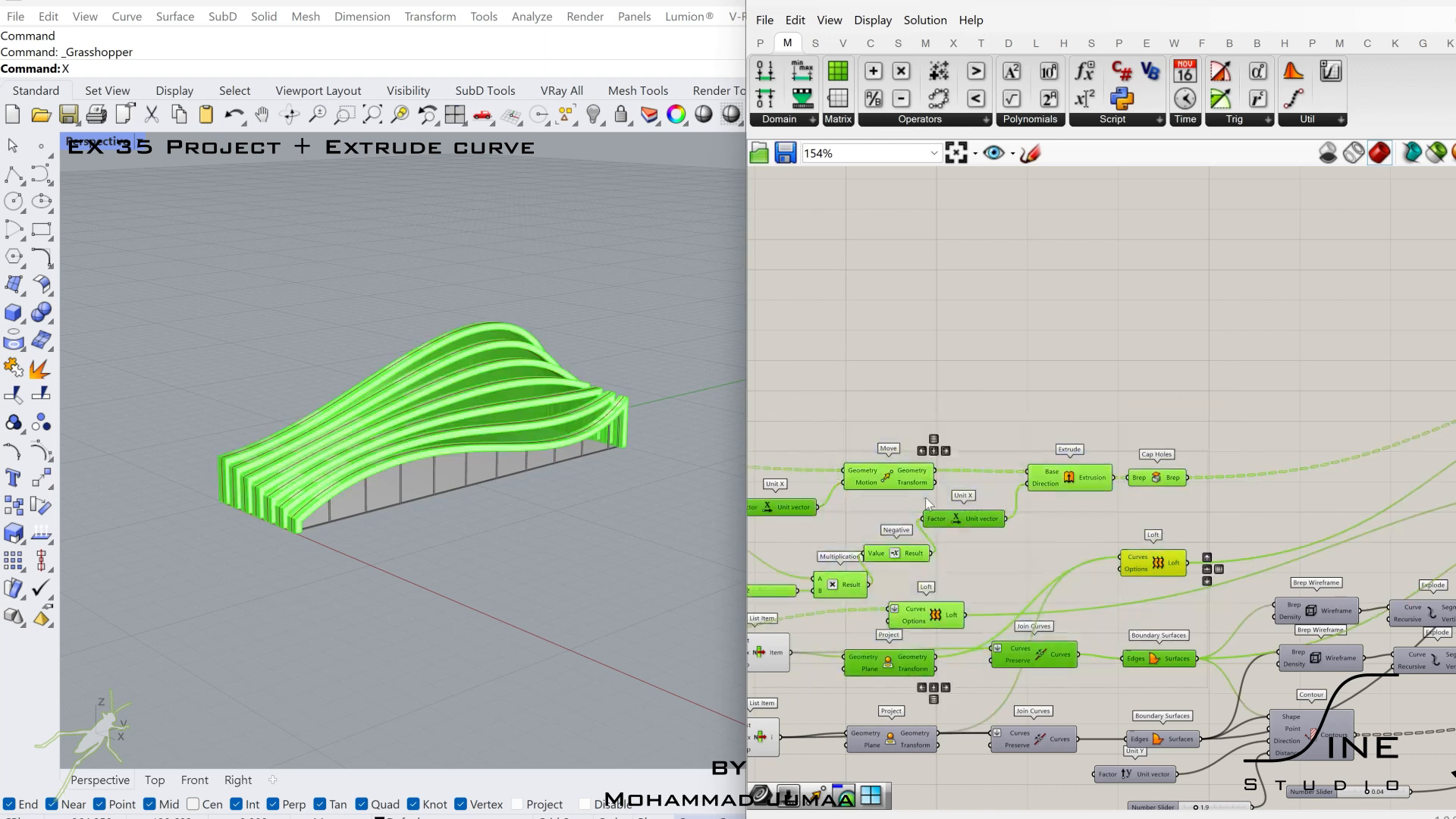
pyautogui.middleClick(929, 498)
pyautogui.click(974, 443)
pyautogui.scroll(-7, 1293, 473)
pyautogui.scroll(-1, 1212, 482)
pyautogui.moveTo(1281, 357); pyautogui.dragTo(894, 634)
pyautogui.middleClick(1064, 417)
pyautogui.click(1110, 362)
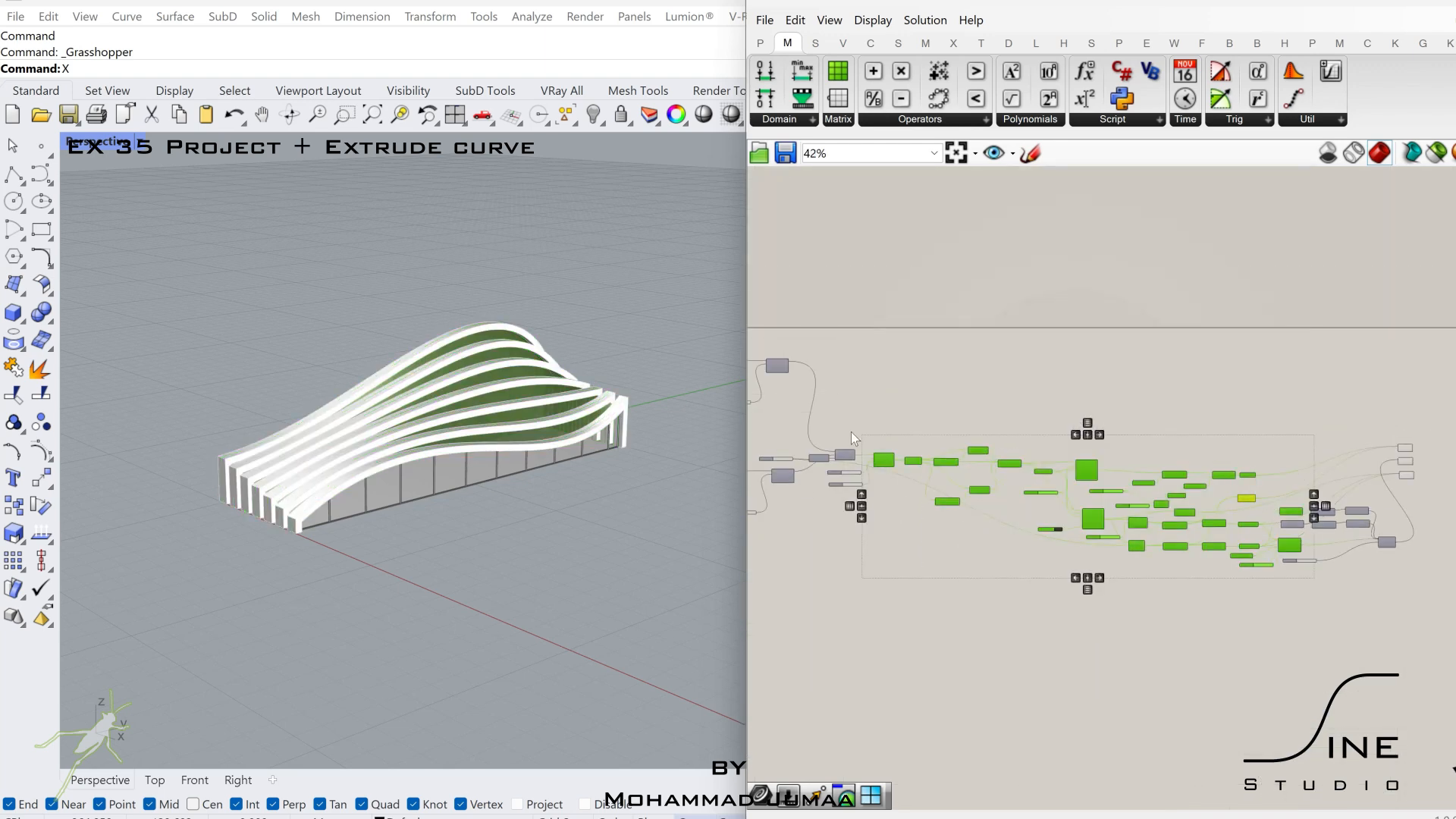
# Step: Set the Perspective viewport to Rendered display and enable the preview of the upper Boundary Surfaces component
pyautogui.click(659, 521)
pyautogui.hotkey('ctrl', 'alt', 'r')
pyautogui.moveTo(953, 517); pyautogui.dragTo(1065, 511, button='right')
pyautogui.click(1064, 511)
pyautogui.scroll(7, 969, 526)
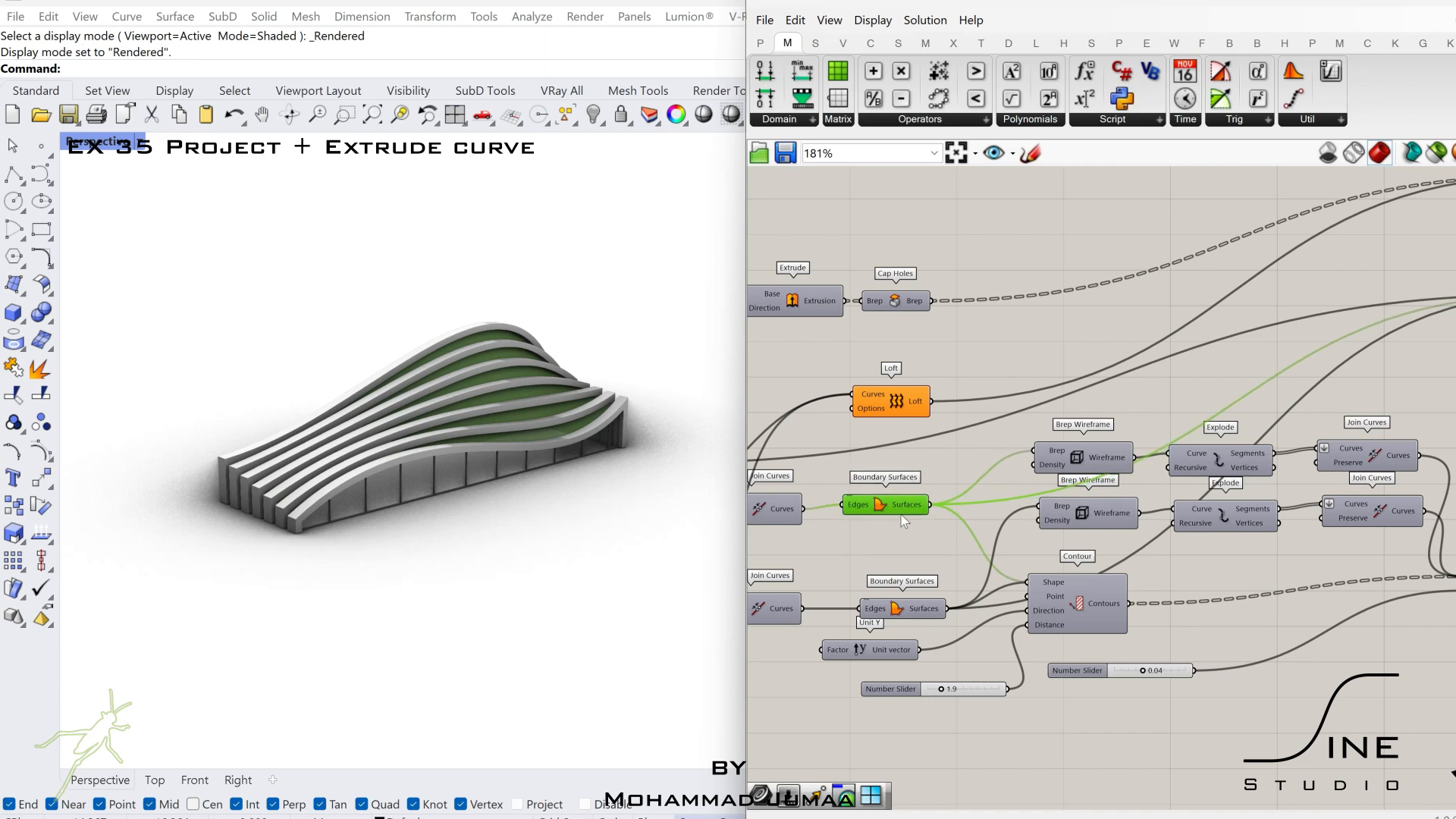
pyautogui.middleClick(903, 533)
pyautogui.click(926, 467)
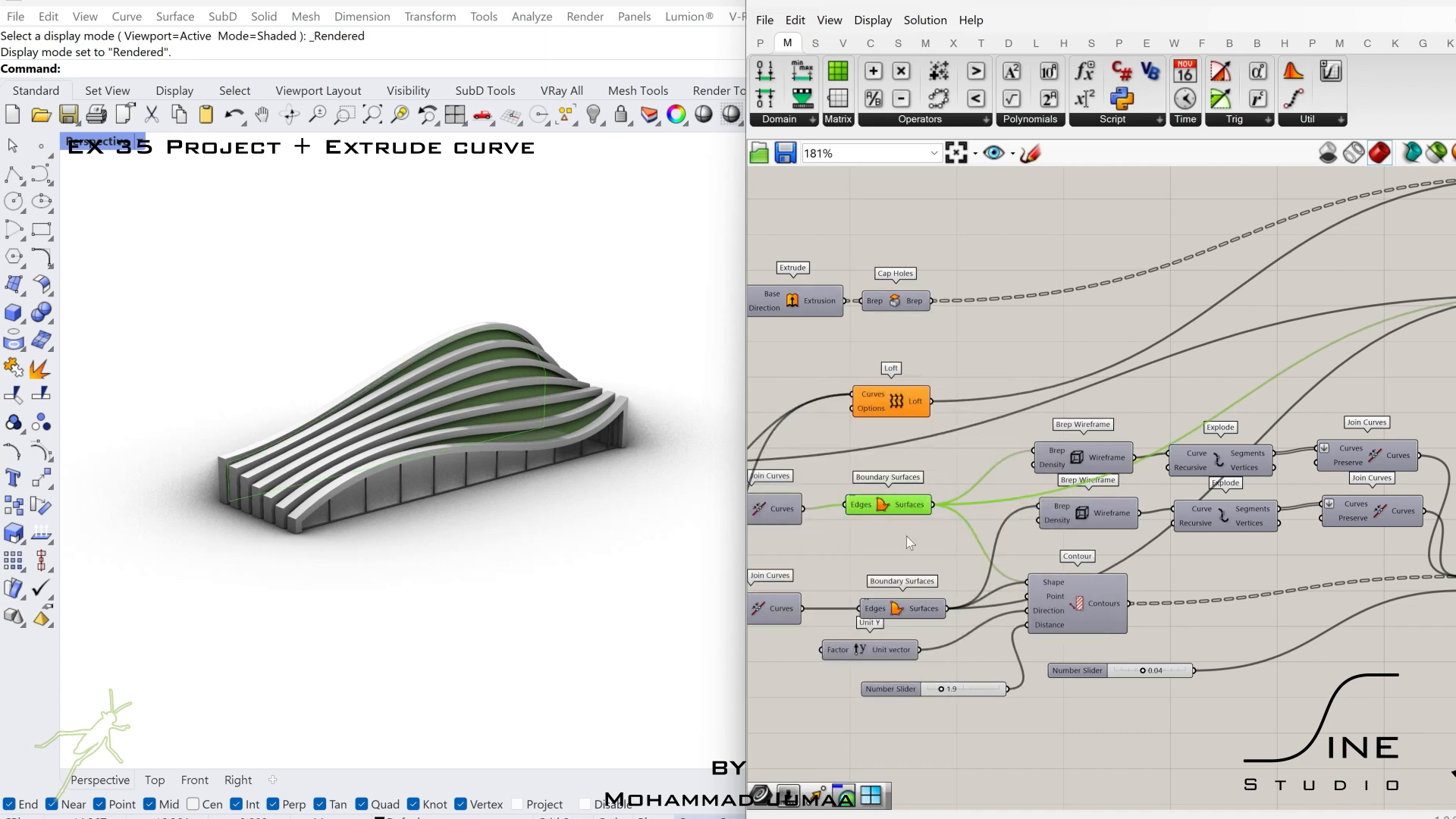
# Step: Add a Flip component fed by the lower Boundary Surfaces and connect its Surface output to the lowest Custom Preview's Geometry
pyautogui.click(919, 601)
pyautogui.doubleClick(924, 545)
pyautogui.write('flip')
pyautogui.press('Return')
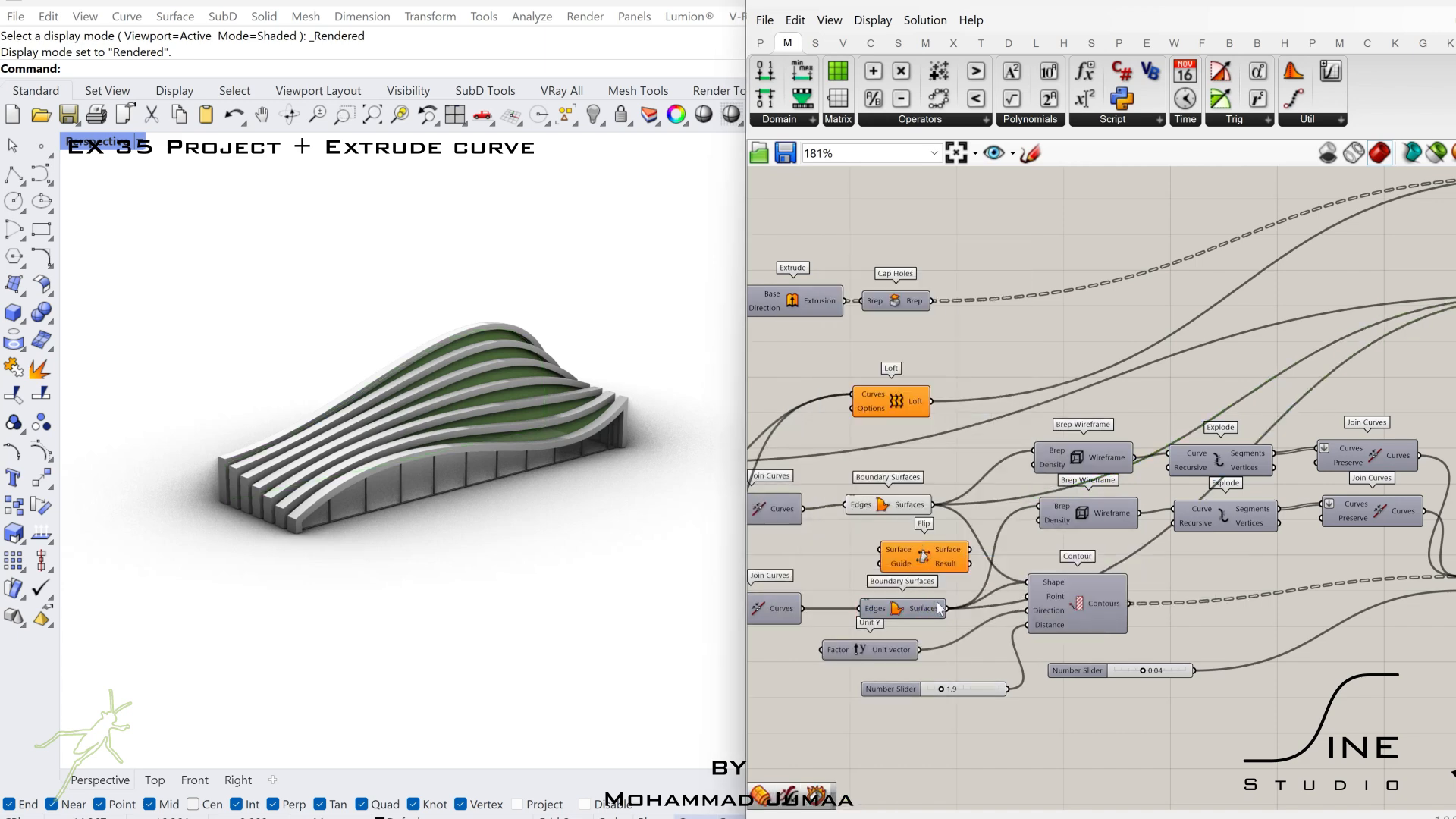
pyautogui.moveTo(886, 552); pyautogui.dragTo(887, 552)
pyautogui.scroll(-1, 1014, 534)
pyautogui.moveTo(1013, 534); pyautogui.dragTo(907, 557, button='right')
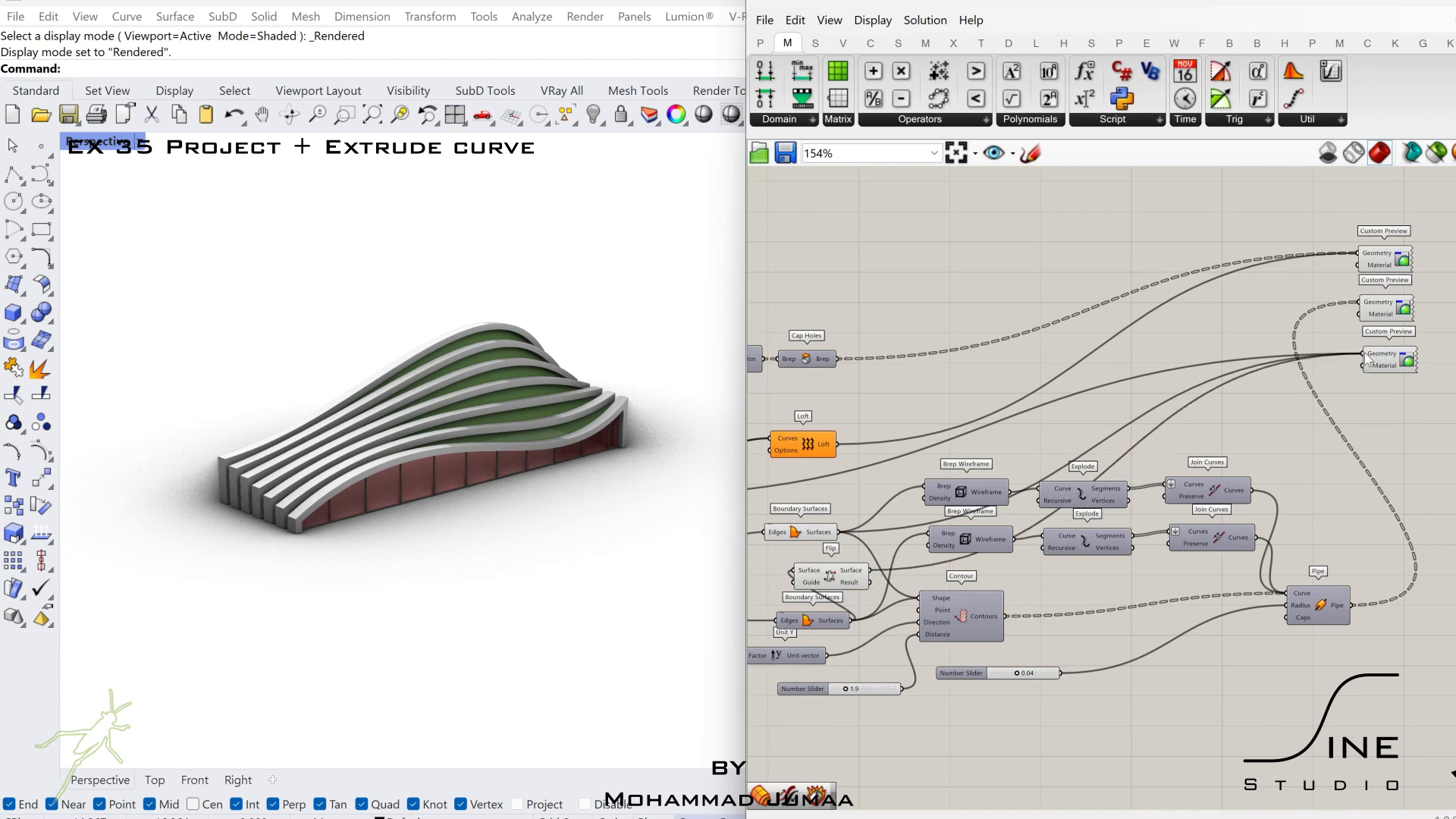
# Step: Hide the Flip component's preview and enable the preview of the lower Boundary Surfaces component
pyautogui.moveTo(1086, 467); pyautogui.dragTo(1130, 472, button='right')
pyautogui.click(895, 578)
pyautogui.middleClick(895, 577)
pyautogui.click(956, 516)
pyautogui.moveTo(955, 516); pyautogui.dragTo(927, 527, button='right')
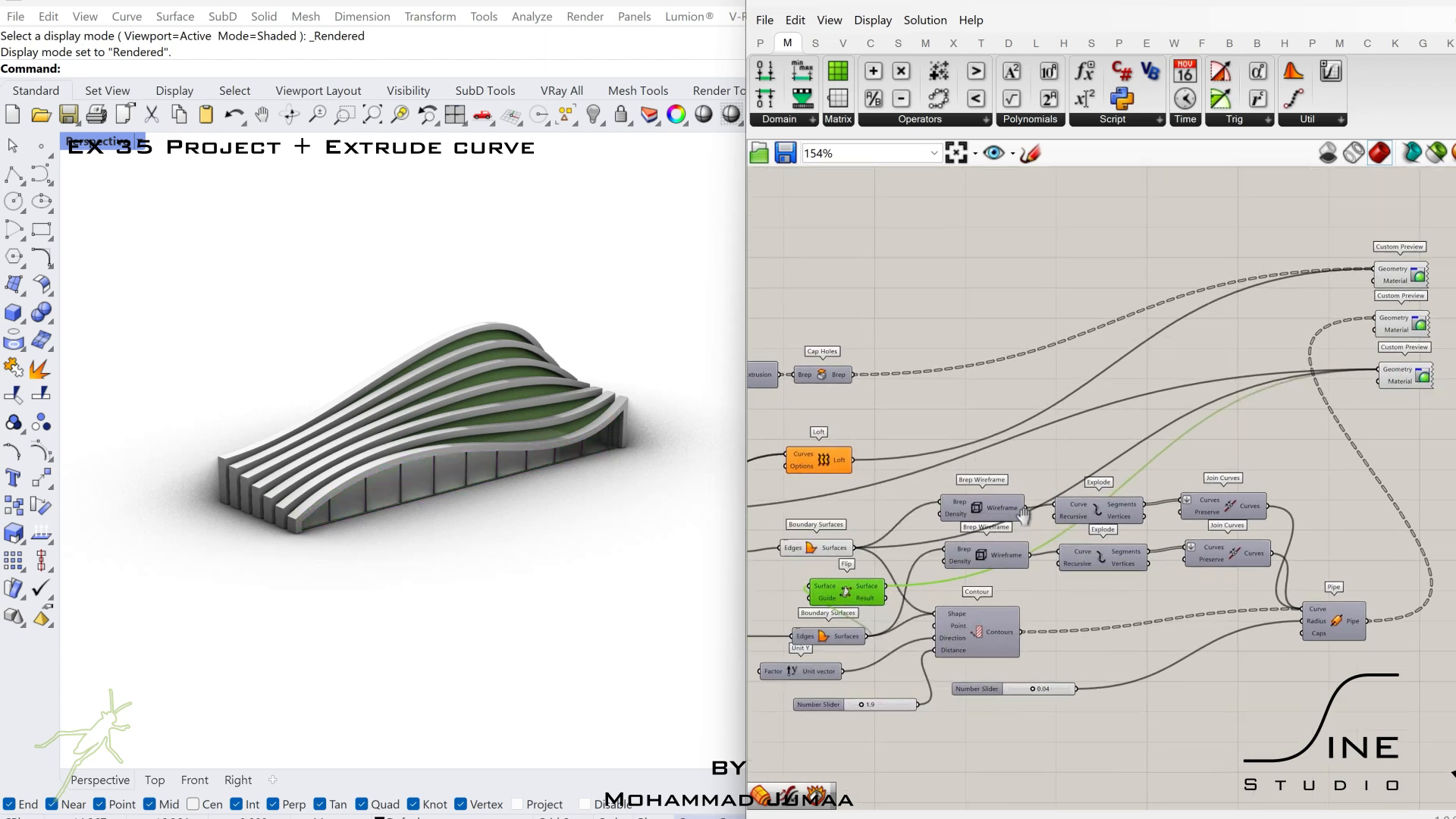
pyautogui.middleClick(856, 639)
pyautogui.click(840, 707)
# Step: Add an Offset Surface component fed by the boundary surfaces and place it beside the Contour component
pyautogui.scroll(2, 884, 618)
pyautogui.click(901, 588)
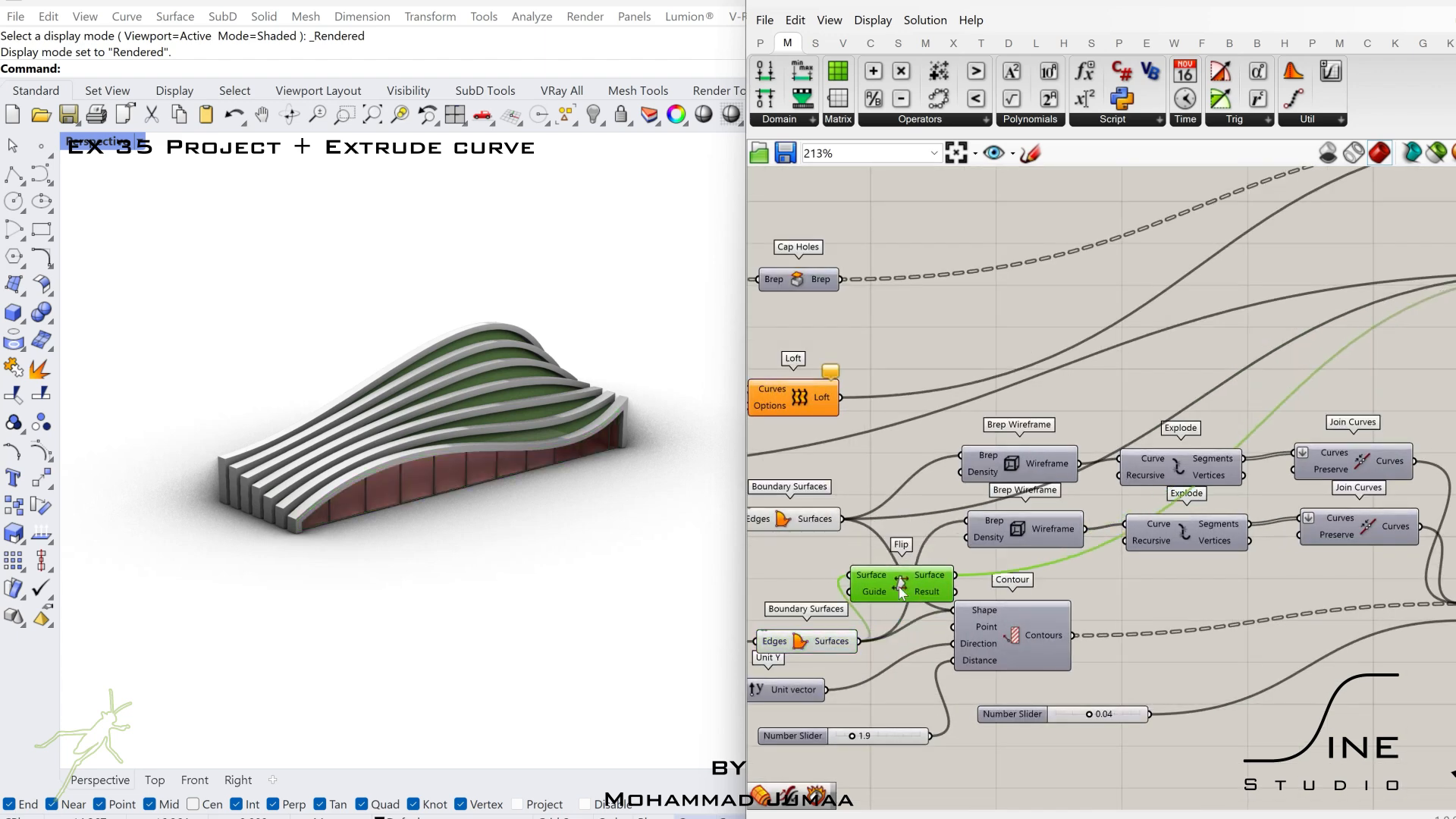
pyautogui.moveTo(901, 588); pyautogui.dragTo(918, 581)
pyautogui.doubleClick(836, 579)
pyautogui.write('off')
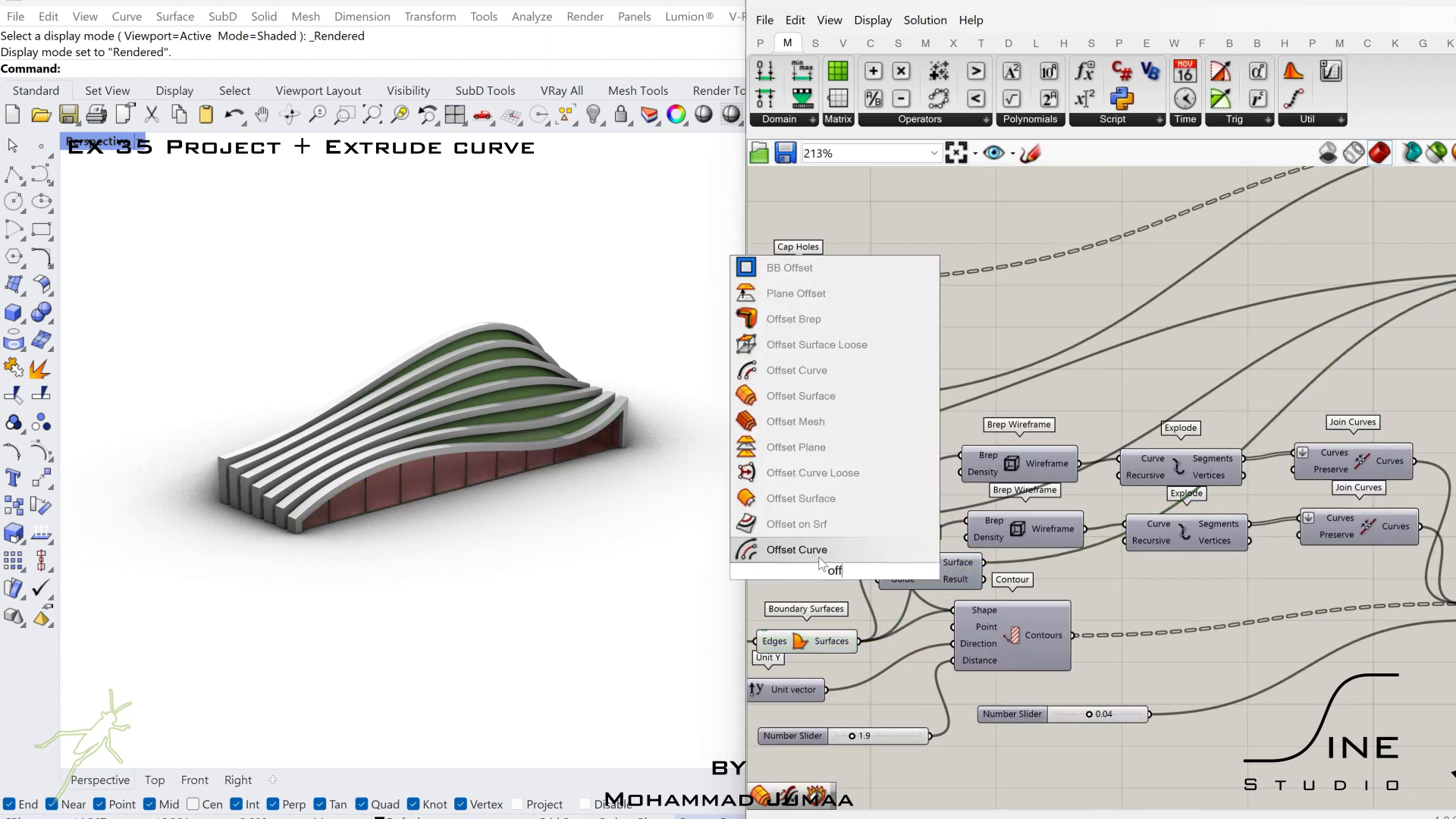
pyautogui.click(834, 399)
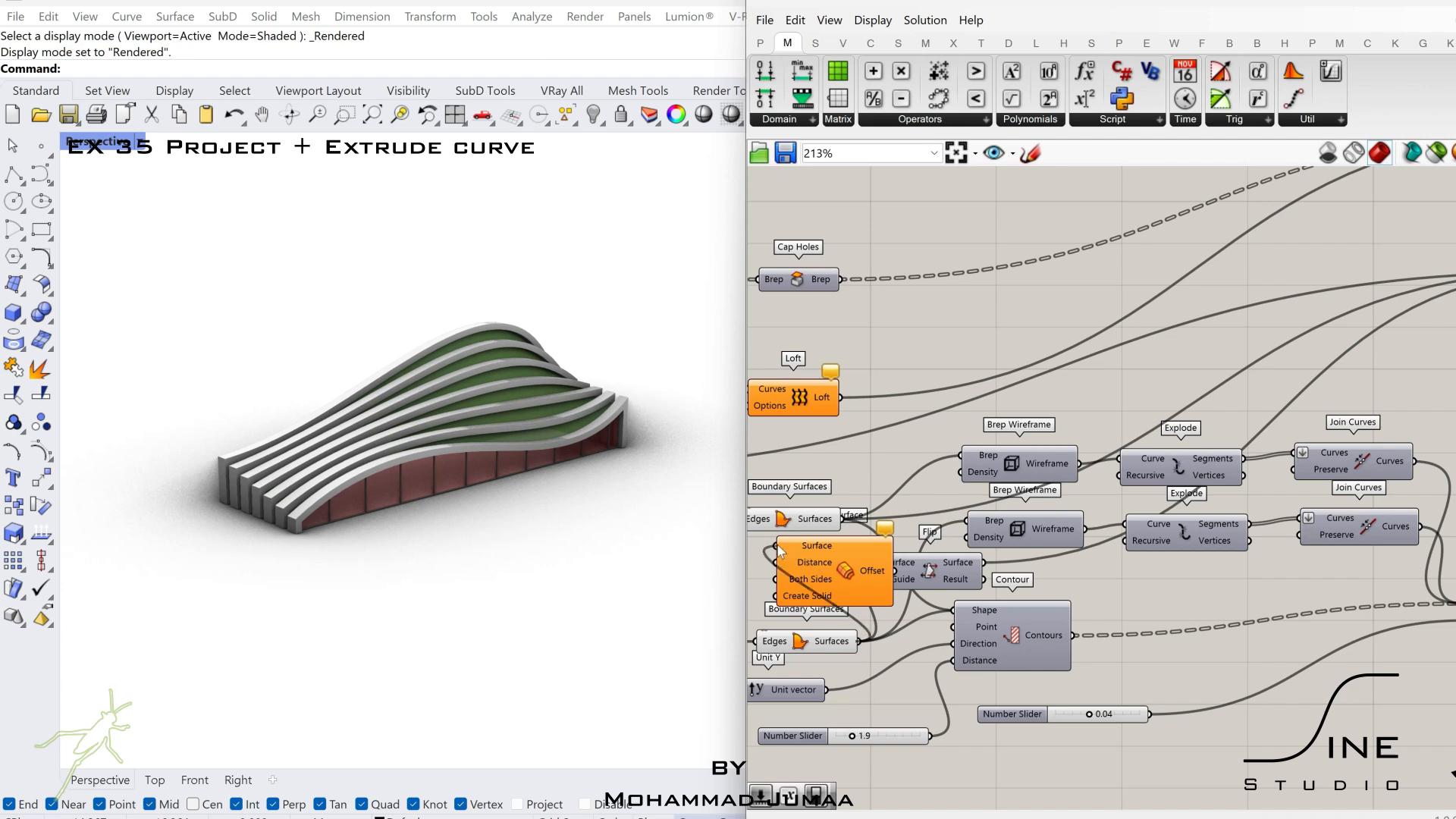
pyautogui.moveTo(778, 546); pyautogui.dragTo(776, 545)
pyautogui.moveTo(878, 571); pyautogui.dragTo(1294, 666)
# Step: Add a 0.02 number slider for the Offset Surface distance and connect the Offset output to the lowest Custom Preview's Geometry
pyautogui.doubleClick(1158, 782)
pyautogui.write('0.02')
pyautogui.press('Return')
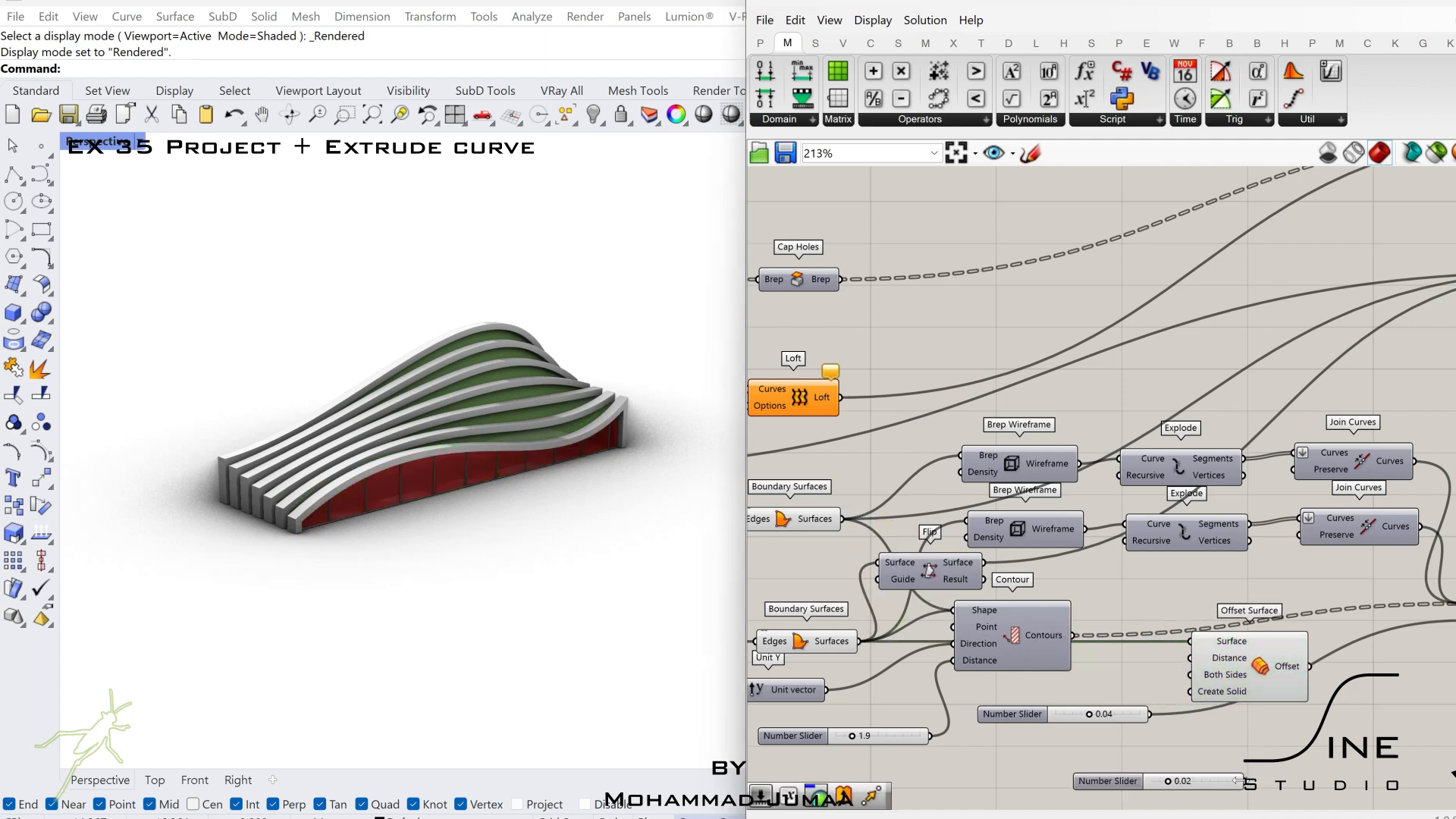
pyautogui.scroll(-2, 1192, 670)
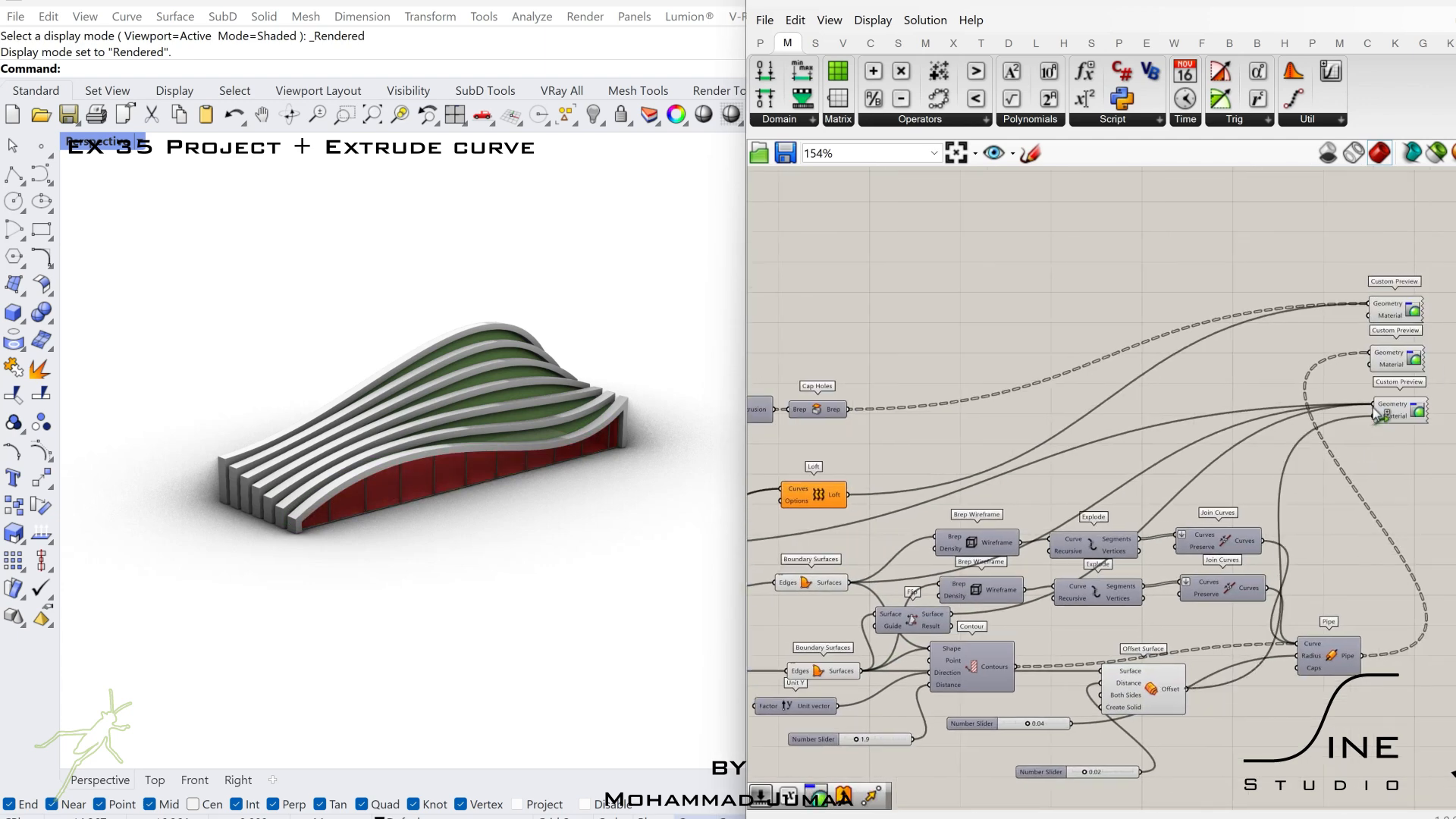
# Step: Hide the previews of the Offset Surface component and both Boundary Surfaces components
pyautogui.moveTo(1157, 694); pyautogui.dragTo(1201, 719)
pyautogui.middleClick(1176, 719)
pyautogui.click(1065, 682)
pyautogui.moveTo(903, 690); pyautogui.dragTo(930, 634, button='right')
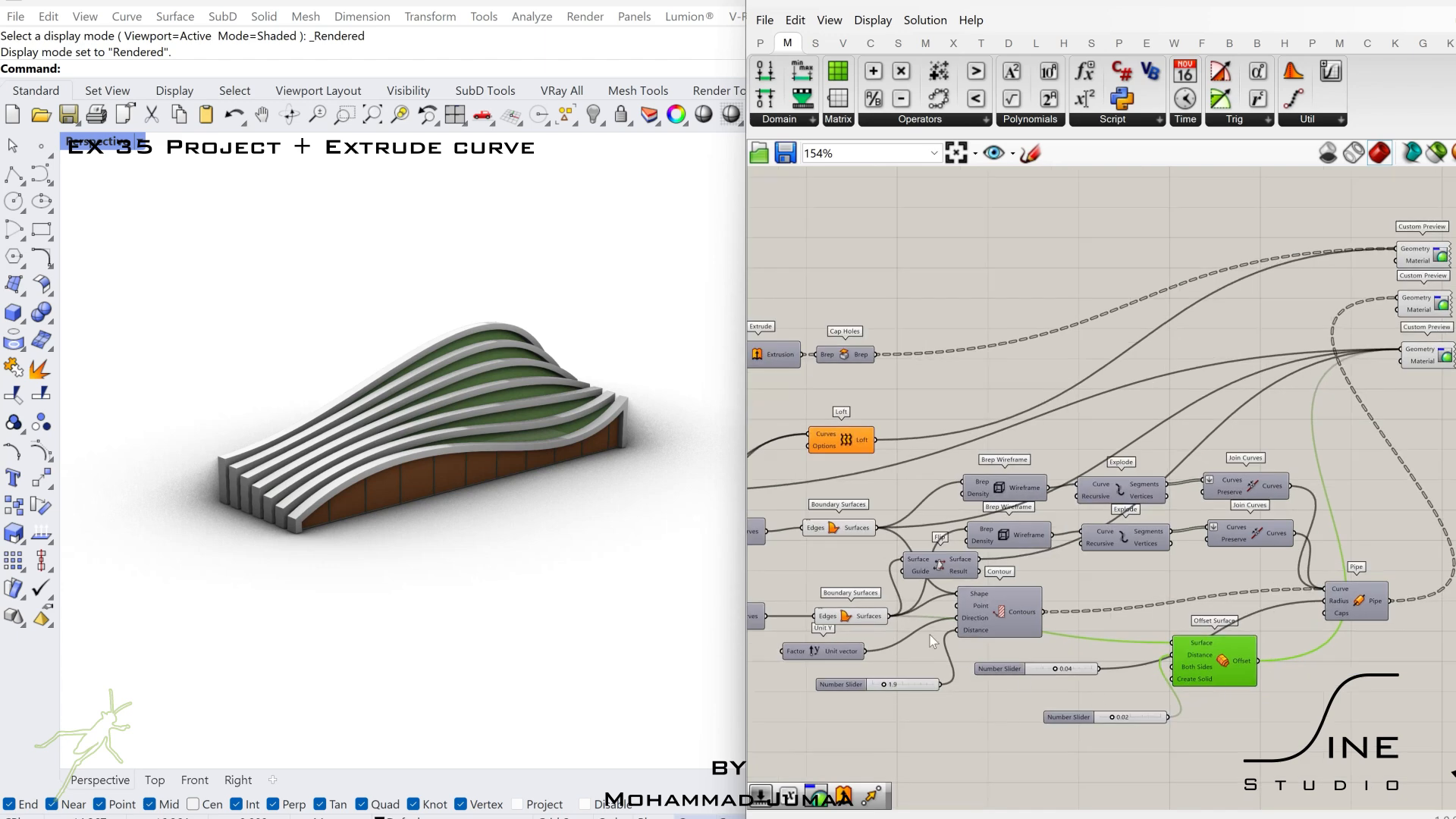
pyautogui.click(861, 616)
pyautogui.keyDown('shift'); pyautogui.click(853, 526); pyautogui.keyUp('shift')
pyautogui.middleClick(853, 527)
pyautogui.click(918, 467)
# Step: Set the number slider above the Interpolate component to 6
pyautogui.moveTo(1068, 553); pyautogui.dragTo(1268, 573, button='right')
pyautogui.scroll(-5, 1268, 573)
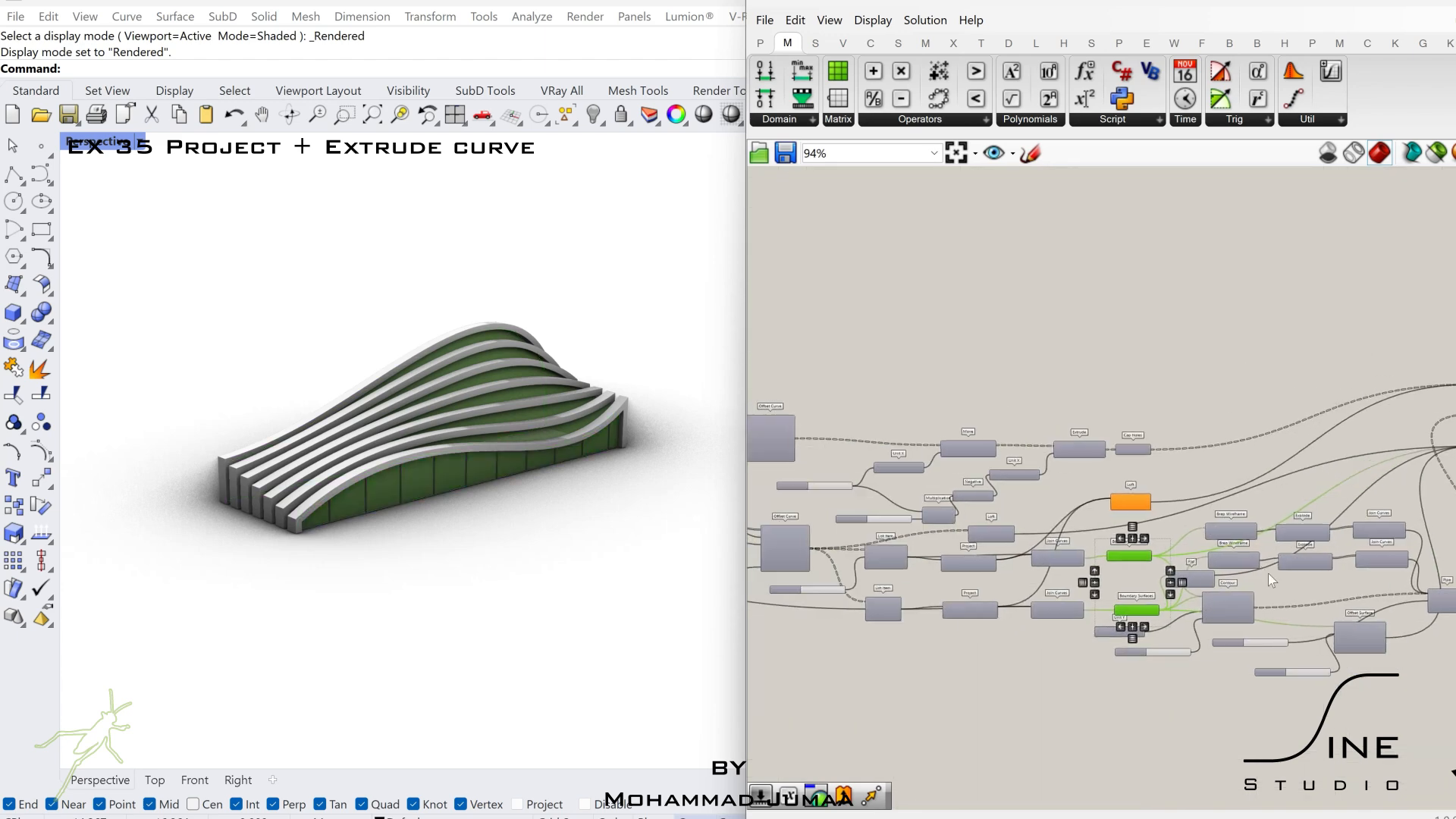
pyautogui.moveTo(775, 551); pyautogui.dragTo(1068, 552, button='right')
pyautogui.scroll(10, 903, 485)
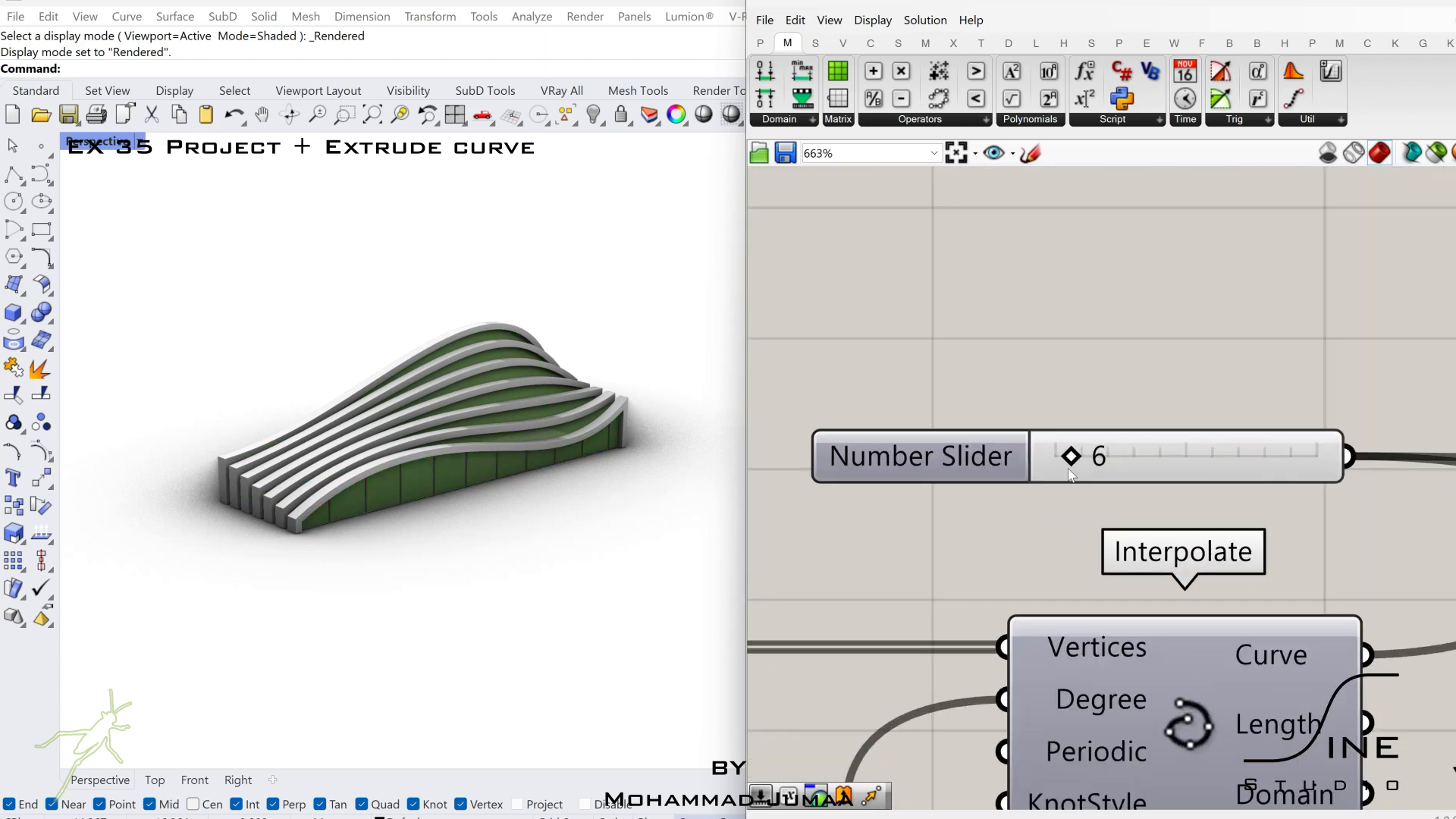
pyautogui.moveTo(1092, 459)
pyautogui.mouseDown()
pyautogui.moveTo(1121, 460)
pyautogui.moveTo(1071, 468)
pyautogui.mouseUp()
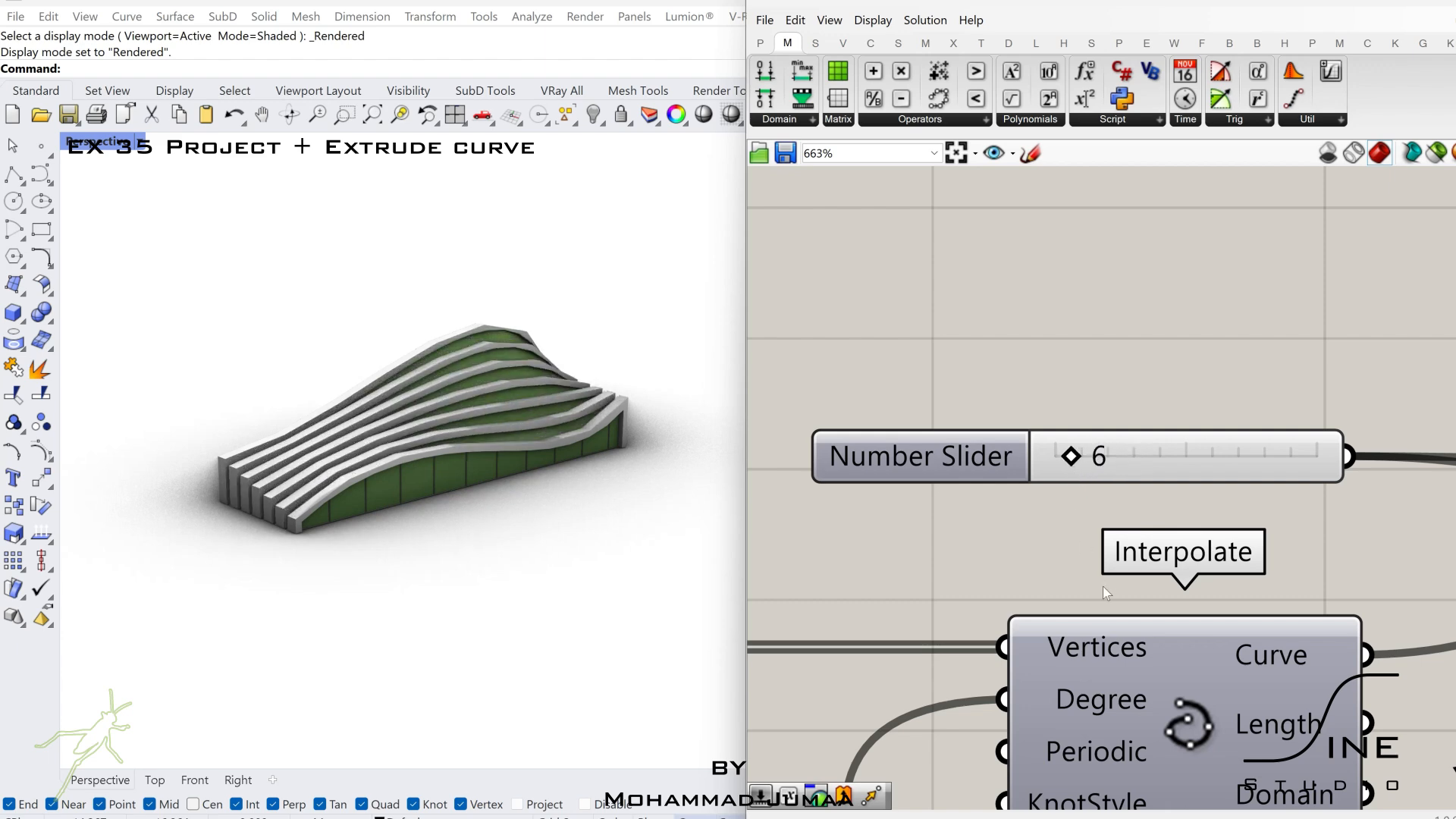
# Step: Reshape the lower profile's Graph Mapper curve by moving its middle control point lower and closer to the start
pyautogui.scroll(-7, 1108, 585)
pyautogui.moveTo(1200, 593); pyautogui.dragTo(1149, 531, button='right')
pyautogui.scroll(5, 1149, 531)
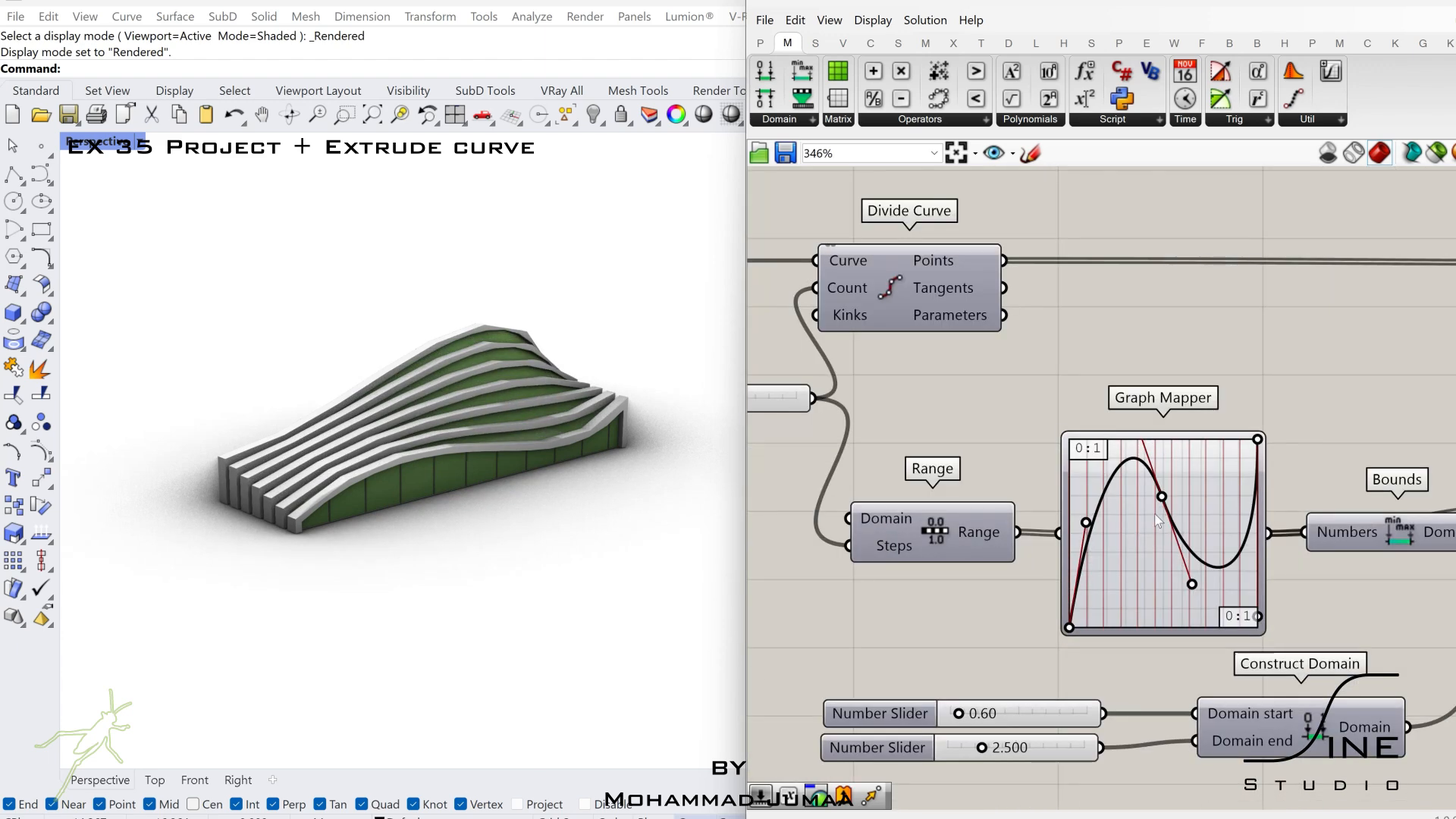
pyautogui.moveTo(1154, 513); pyautogui.dragTo(1165, 592)
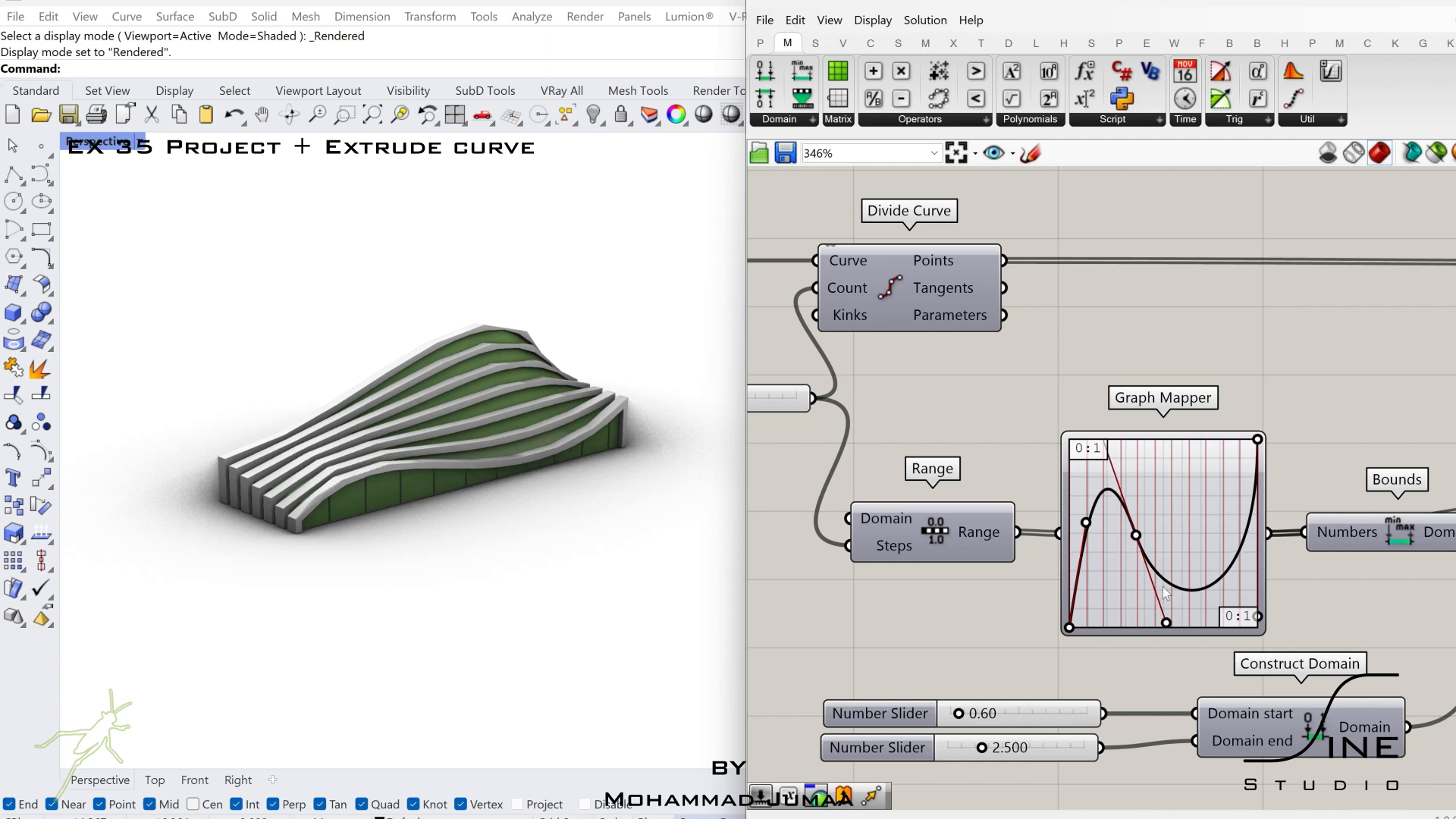
# Step: Set the lower profile's Construct Domain start to 0.47 and raise its domain end
pyautogui.scroll(2, 1017, 640)
pyautogui.moveTo(1005, 623); pyautogui.dragTo(1007, 626)
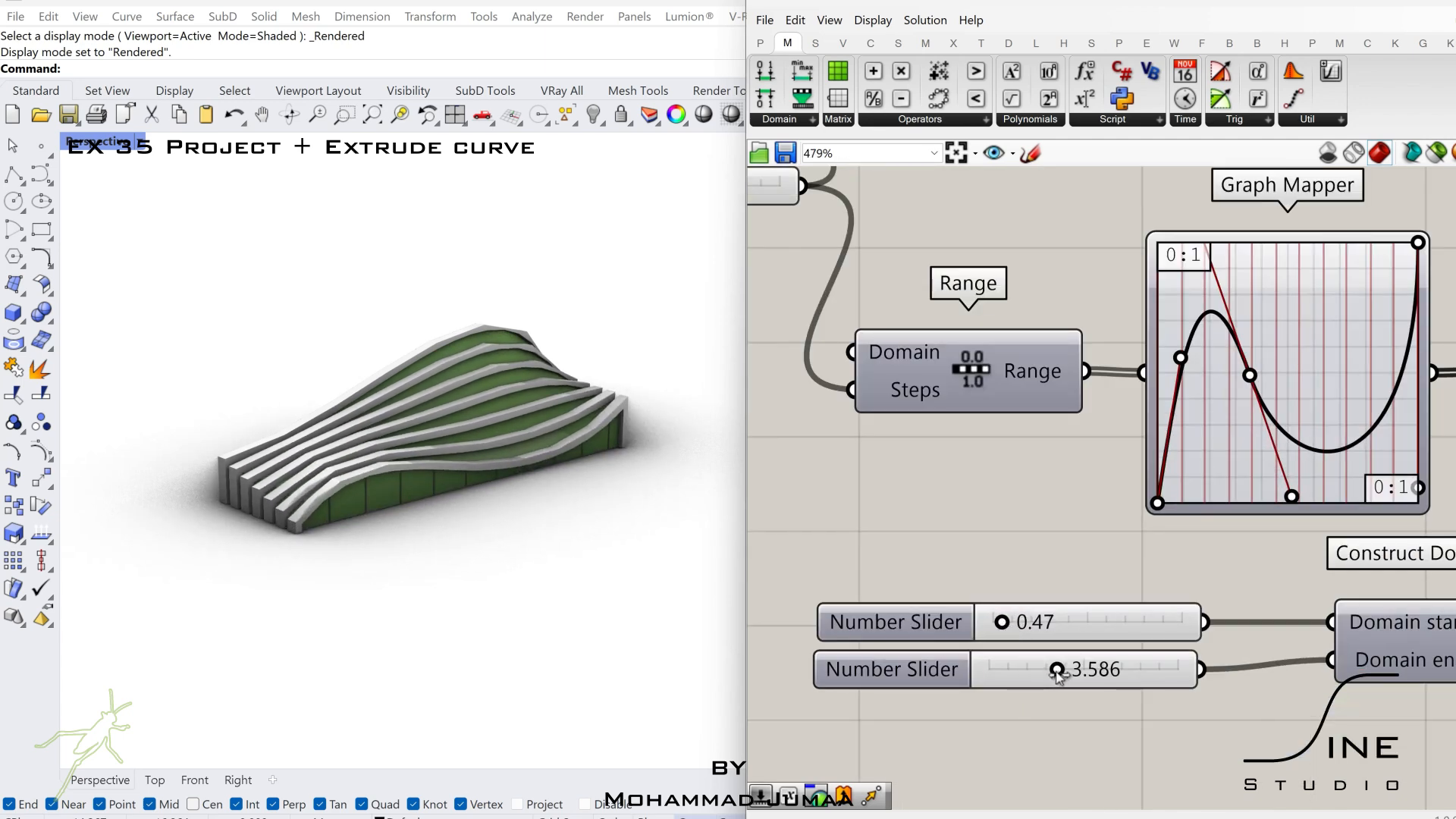
pyautogui.moveTo(1058, 674); pyautogui.dragTo(1047, 675)
# Step: Set the upper profile's Construct Domain end to 6.839 and its start to 2.19
pyautogui.scroll(-5, 1109, 529)
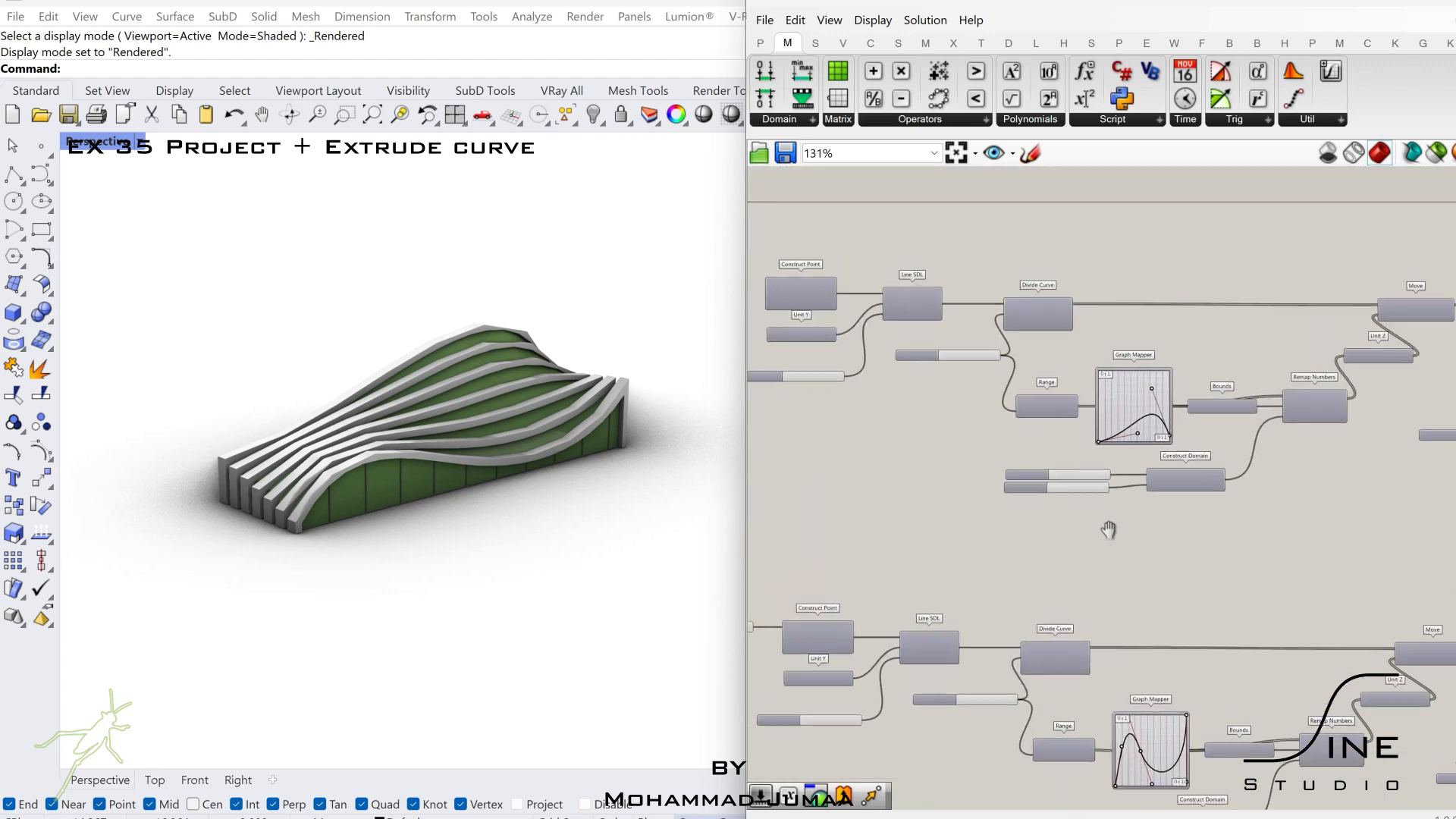
pyautogui.scroll(4, 1109, 529)
pyautogui.moveTo(1151, 498); pyautogui.dragTo(1141, 495)
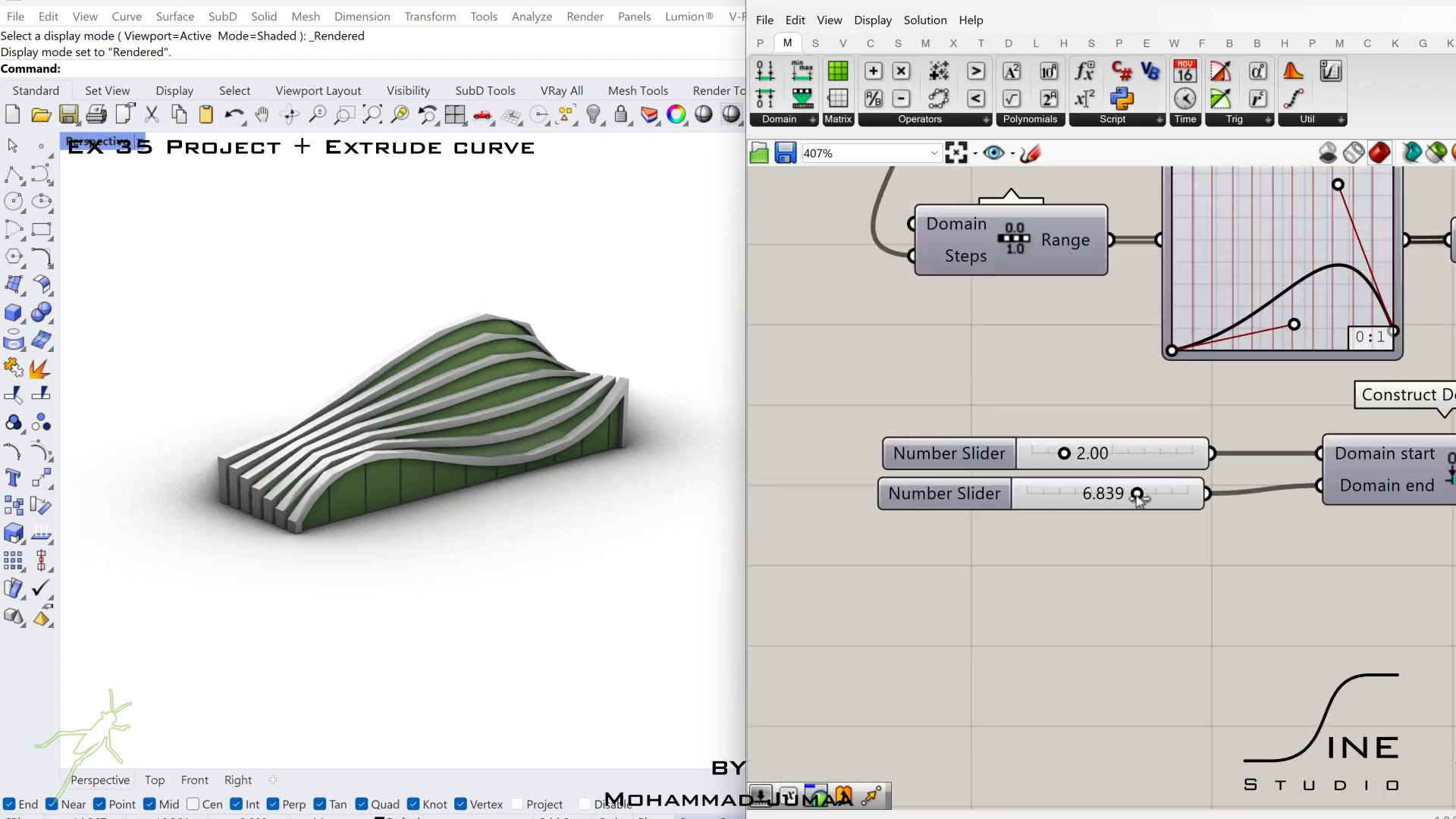
pyautogui.scroll(-4, 1101, 517)
pyautogui.scroll(5, 1109, 500)
pyautogui.moveTo(1095, 495); pyautogui.dragTo(1112, 497)
pyautogui.scroll(-3, 1112, 497)
pyautogui.moveTo(1222, 427); pyautogui.dragTo(1070, 552, button='right')
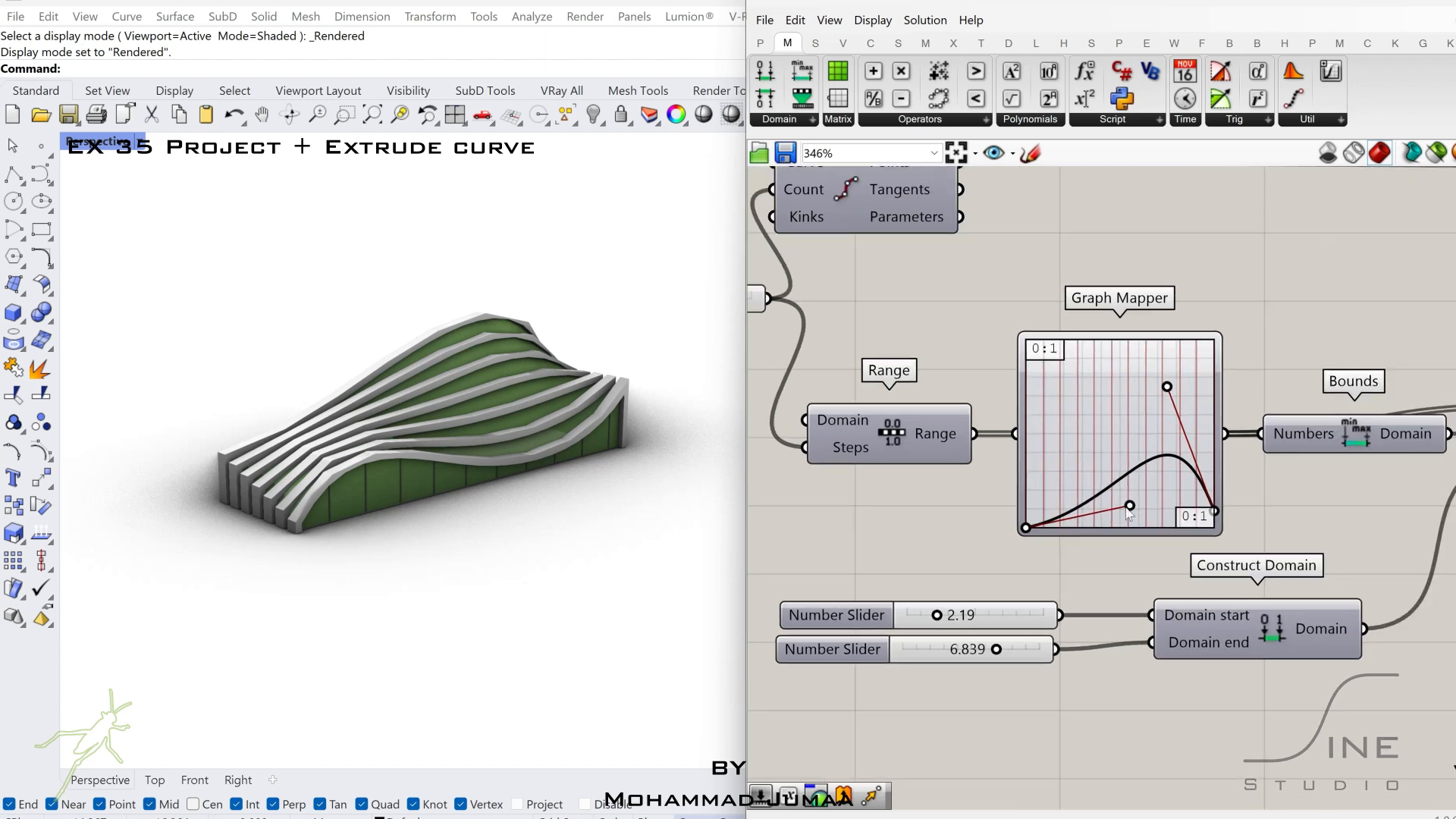